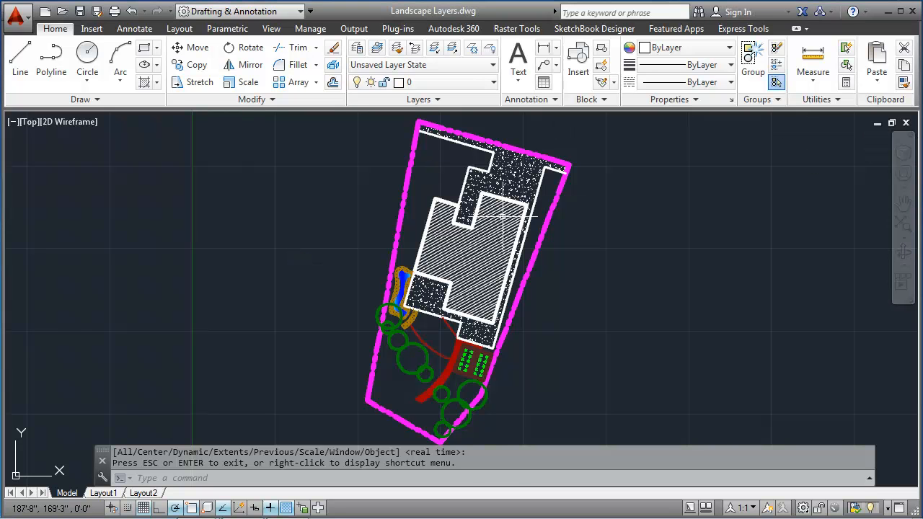
Minimize the Landscape Layers drawing and maximize the PlantList drawing.
{"action": "left_click", "coordinate": [877, 123]}
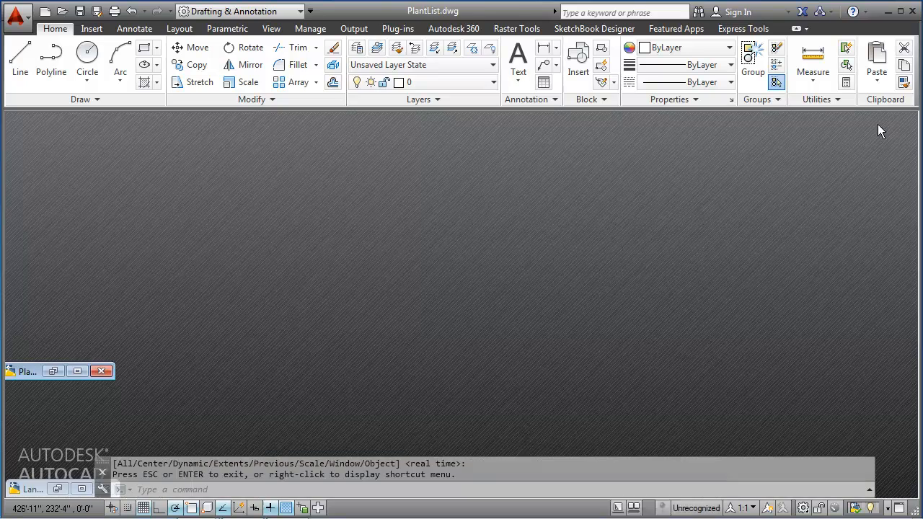
{"action": "left_click", "coordinate": [77, 371]}
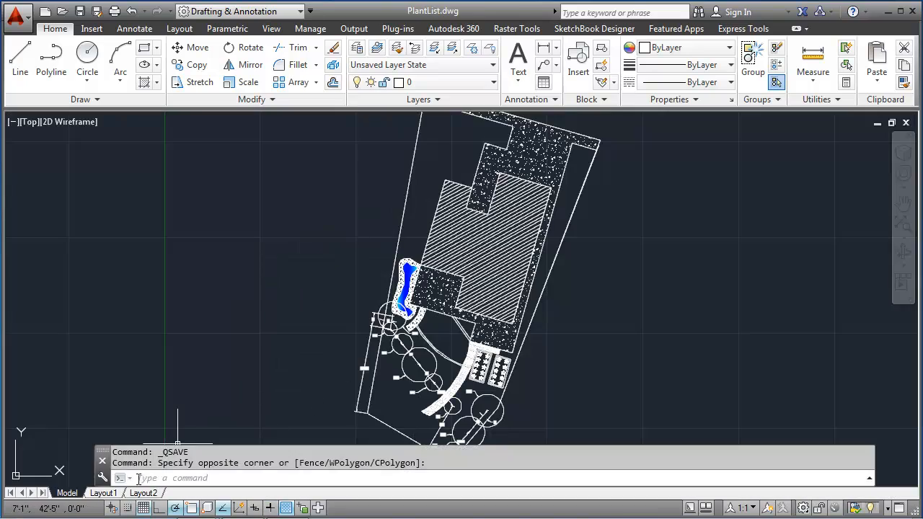
Examine the plant list table in Layout1, then return to model space and check the drawing's existing layers.
{"action": "left_click", "coordinate": [104, 493]}
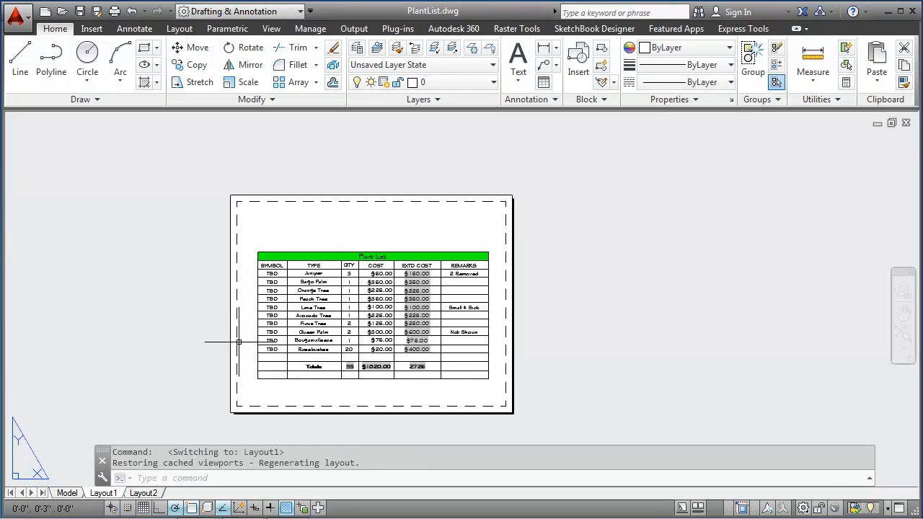
{"action": "left_click", "coordinate": [67, 492]}
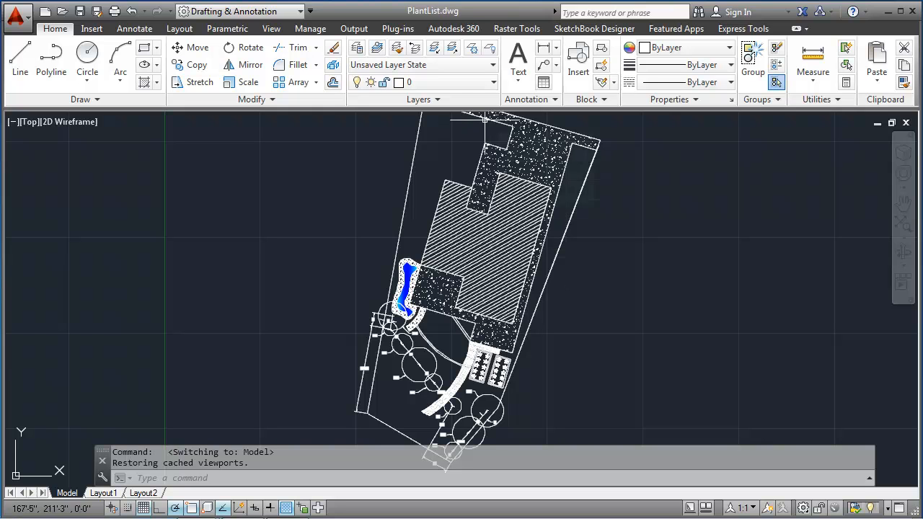
{"action": "left_click", "coordinate": [455, 82]}
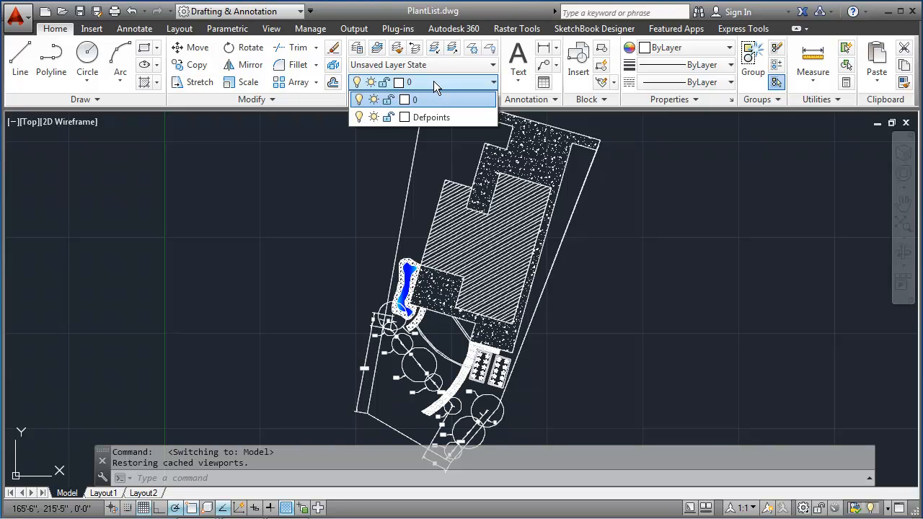
{"action": "left_click", "coordinate": [434, 82]}
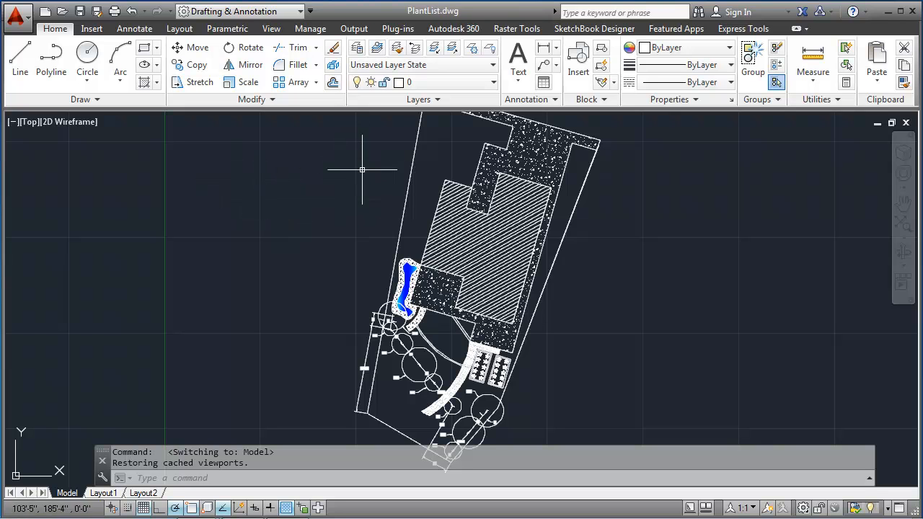
Create a new layer named Brick and set its color to 12.
{"action": "left_click", "coordinate": [357, 49]}
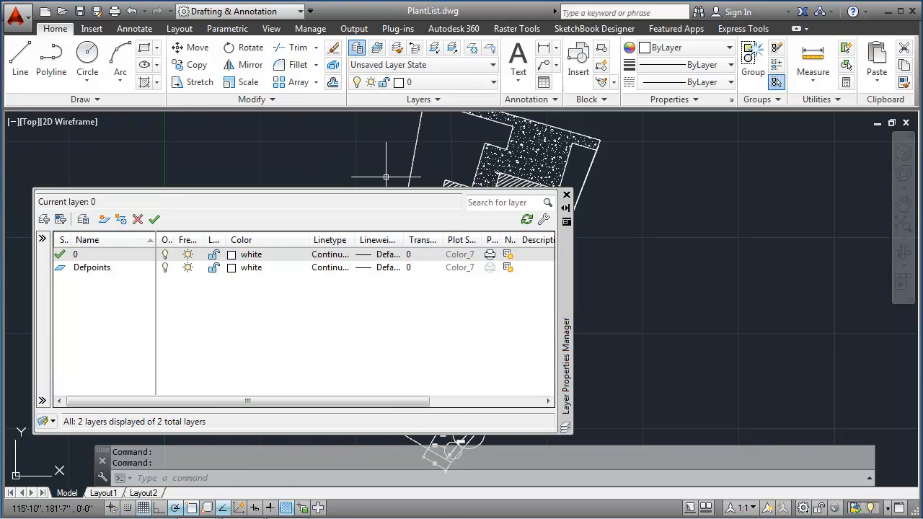
{"action": "left_click_drag", "start_coordinate": [570, 302], "coordinate": [712, 271]}
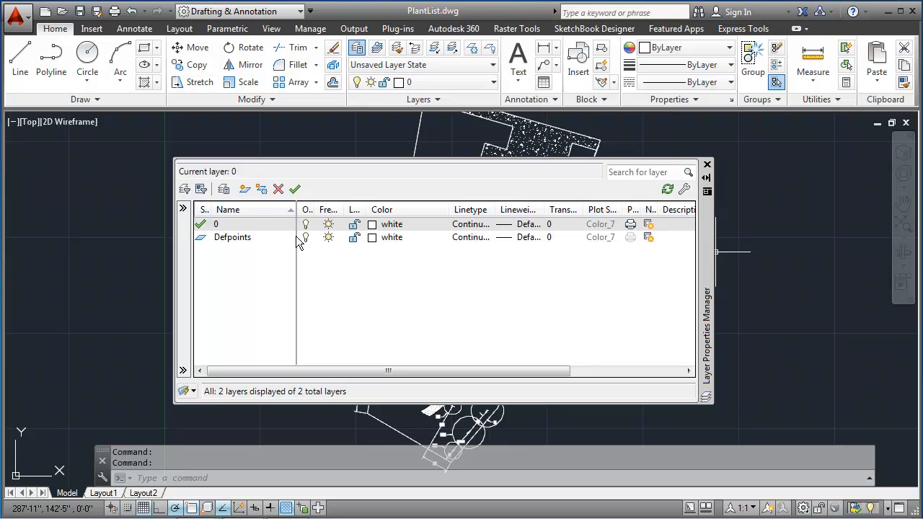
{"action": "left_click", "coordinate": [245, 189]}
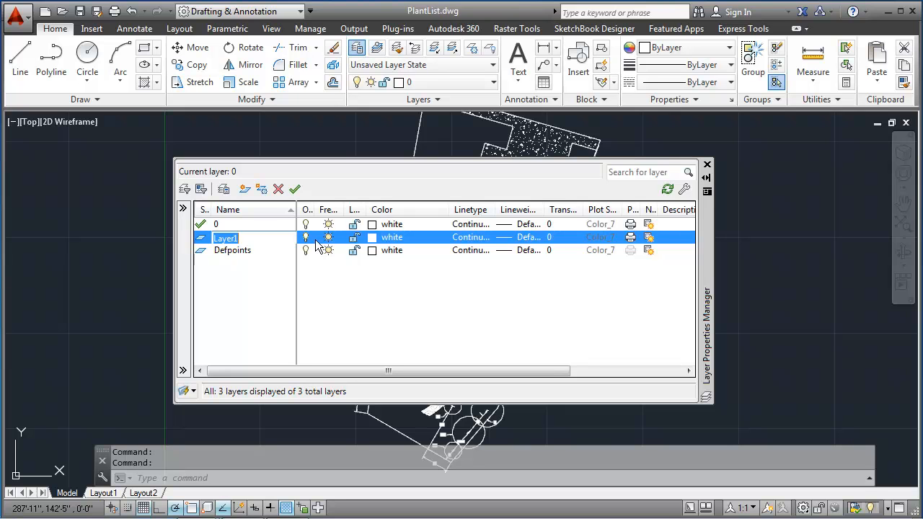
{"action": "type", "text": "Brick"}
{"action": "left_click", "coordinate": [395, 245]}
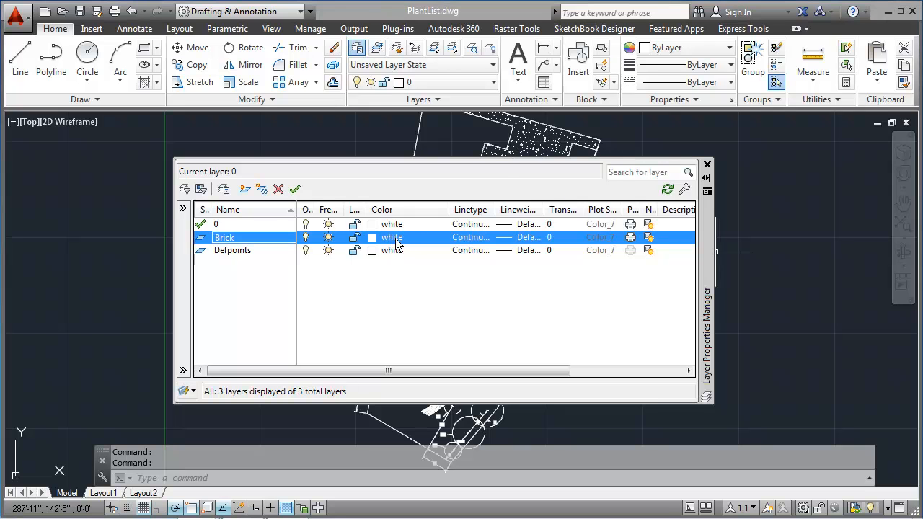
{"action": "type", "text": "12"}
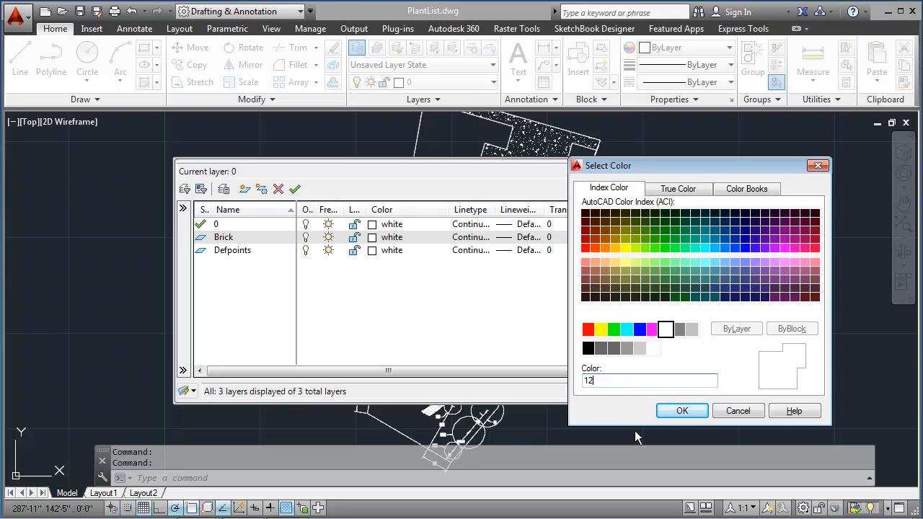
{"action": "left_click", "coordinate": [679, 410]}
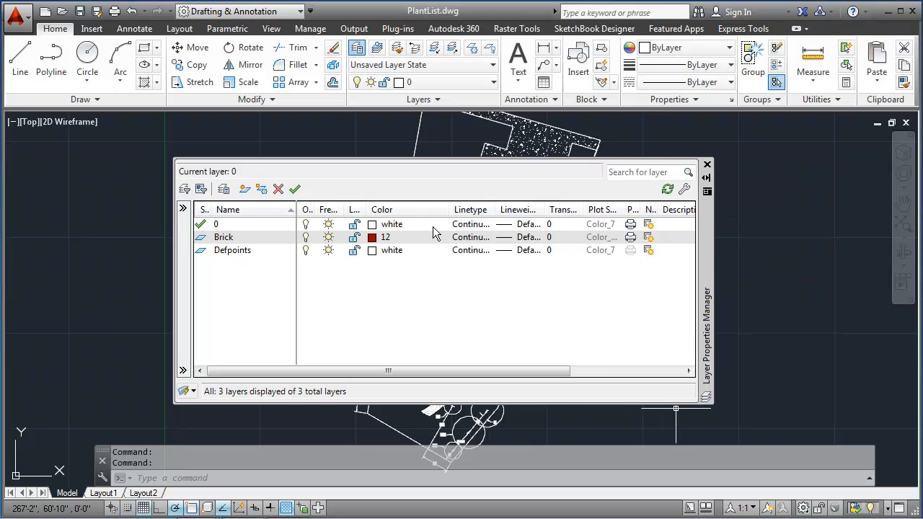
Set the Brick layer's lineweight to 0.25 mm.
{"action": "left_click", "coordinate": [530, 241]}
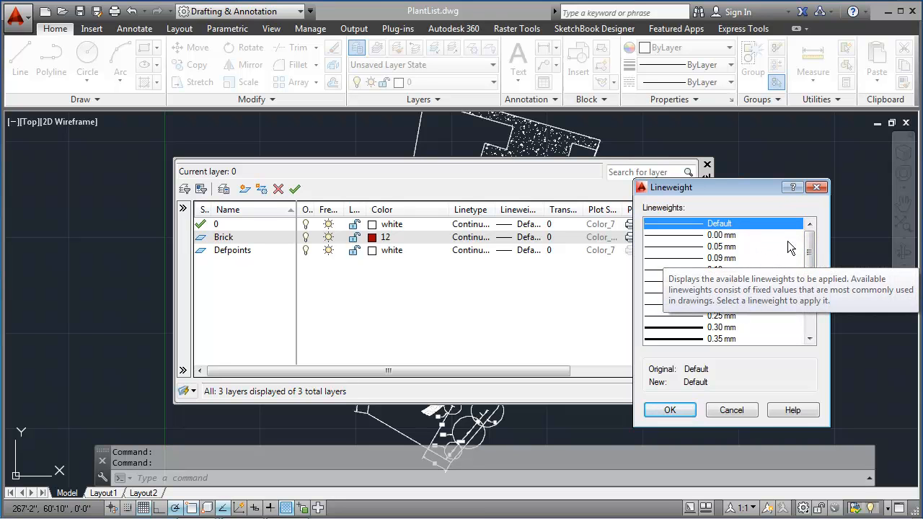
{"action": "scroll", "coordinate": [809, 251], "scroll_direction": "down", "scroll_amount": 2}
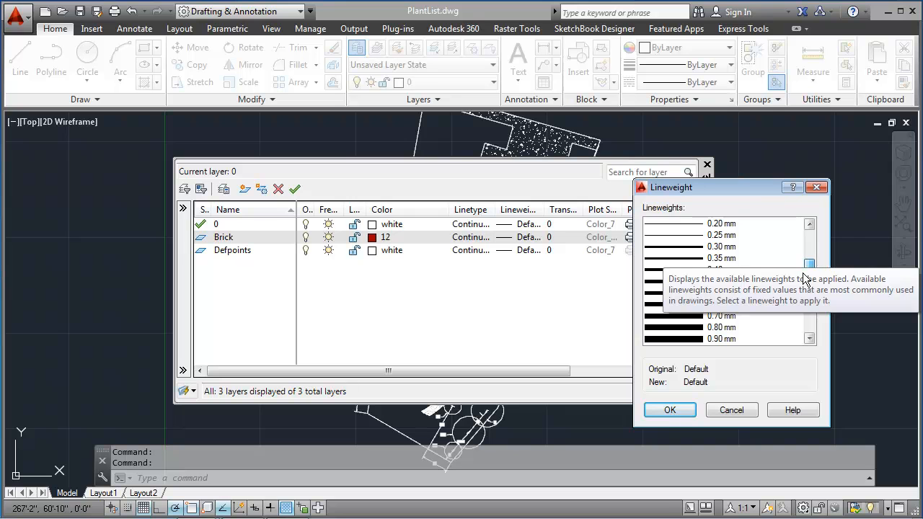
{"action": "left_click", "coordinate": [670, 236]}
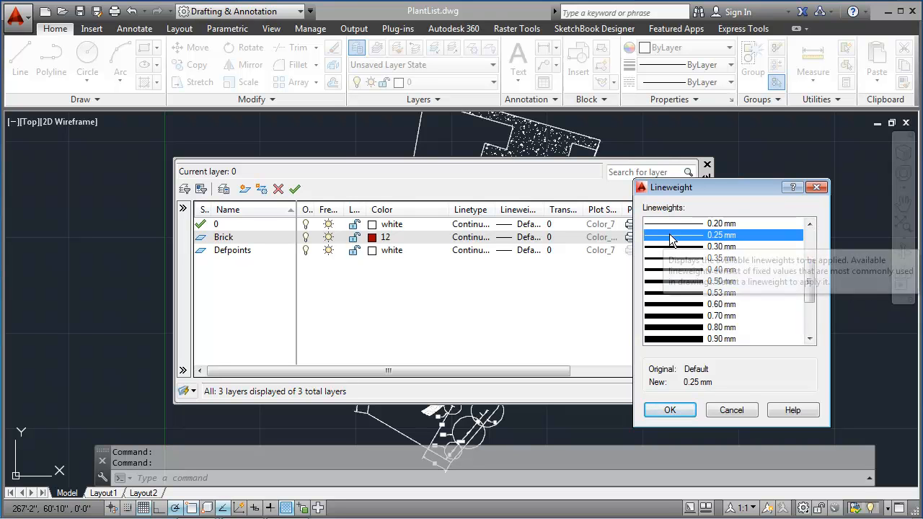
{"action": "left_click", "coordinate": [669, 411]}
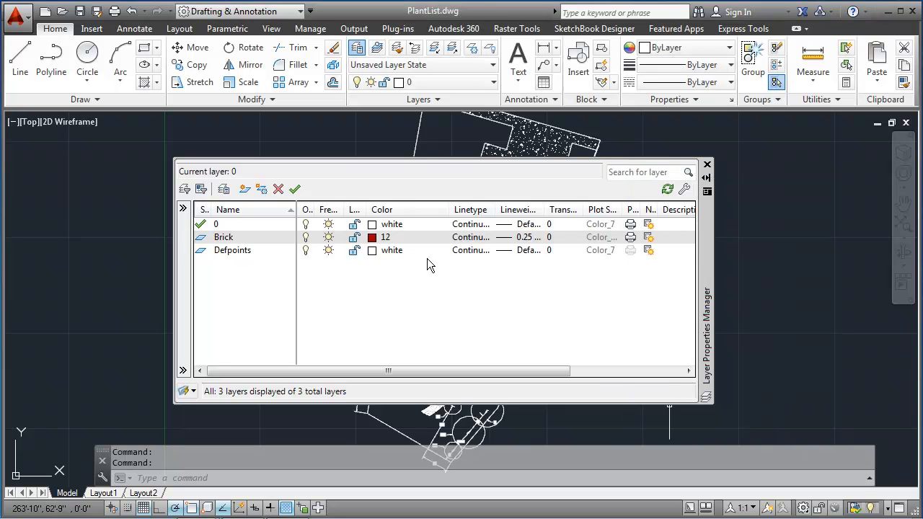
Create a new layer named Concrete and set its color to white.
{"action": "left_click", "coordinate": [245, 189]}
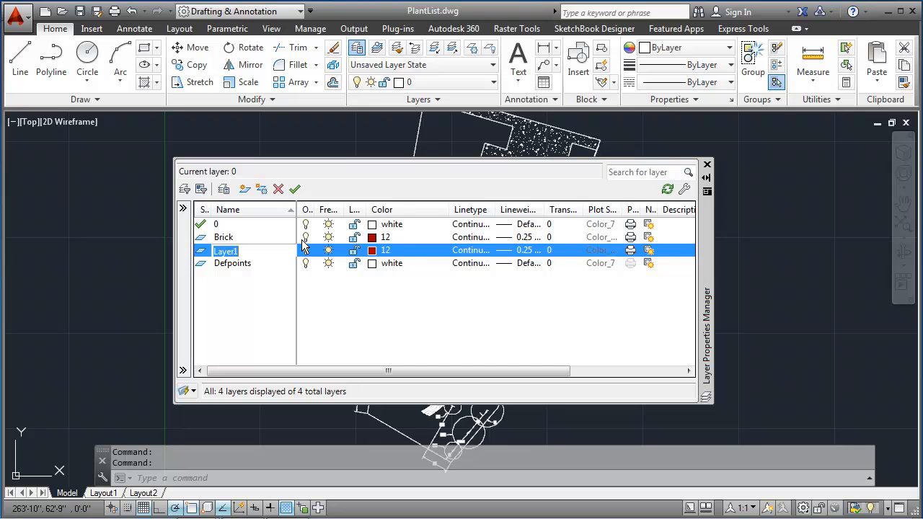
{"action": "type", "text": "Concrete"}
{"action": "key", "text": "Return"}
{"action": "left_click", "coordinate": [392, 254]}
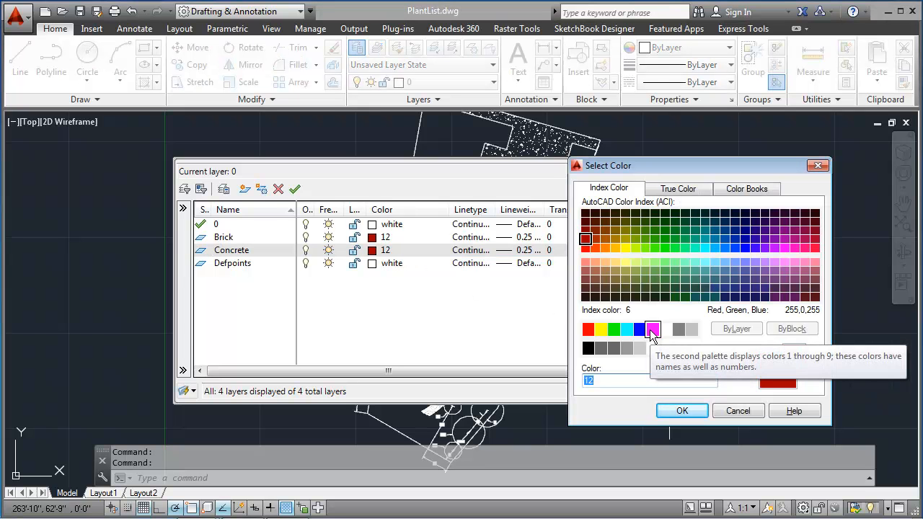
{"action": "left_click", "coordinate": [663, 332]}
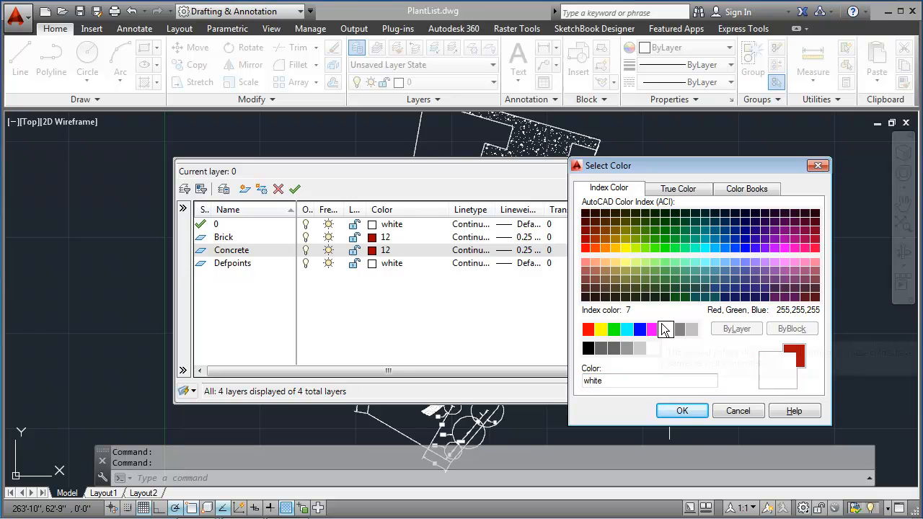
{"action": "left_click", "coordinate": [671, 410]}
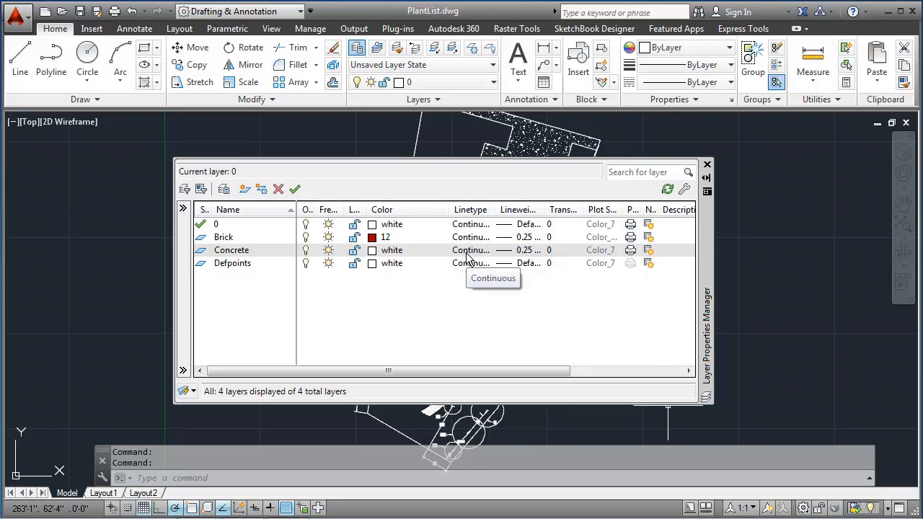
Set the Concrete layer's lineweight to 0.30 mm.
{"action": "left_click", "coordinate": [522, 251]}
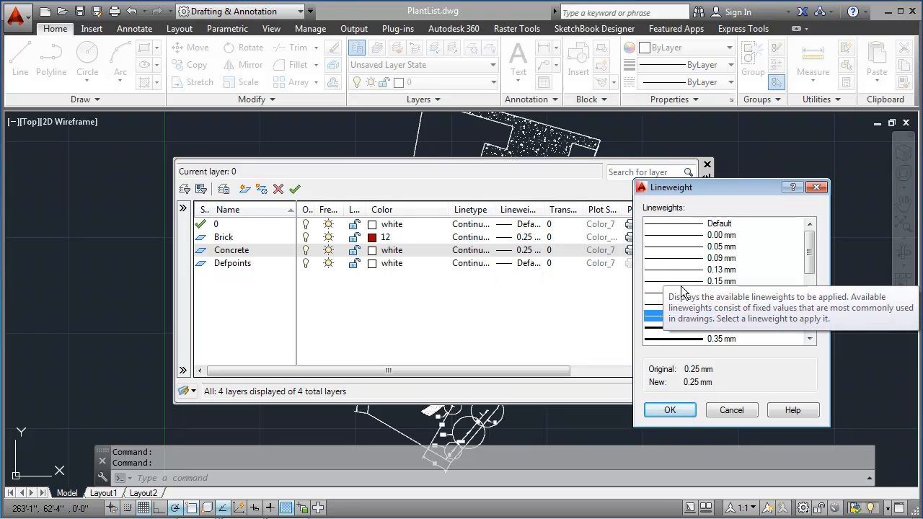
{"action": "left_click", "coordinate": [665, 328]}
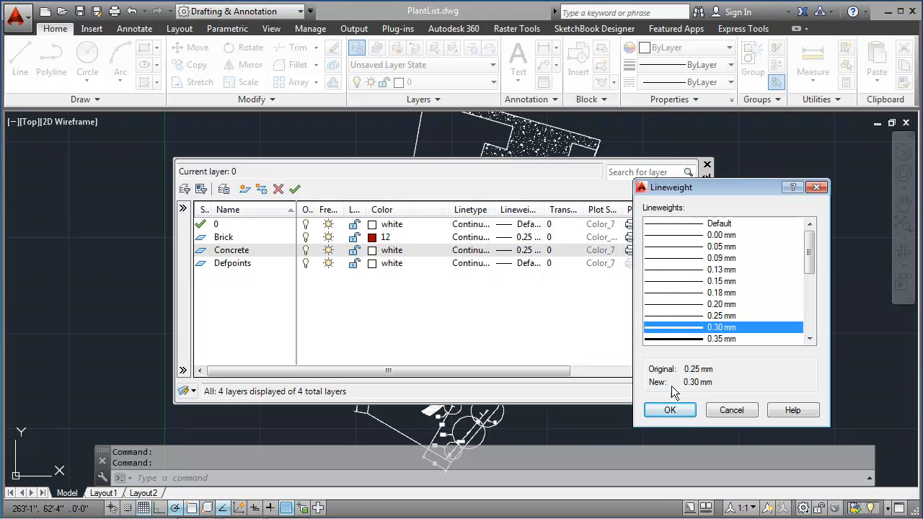
{"action": "left_click", "coordinate": [670, 410]}
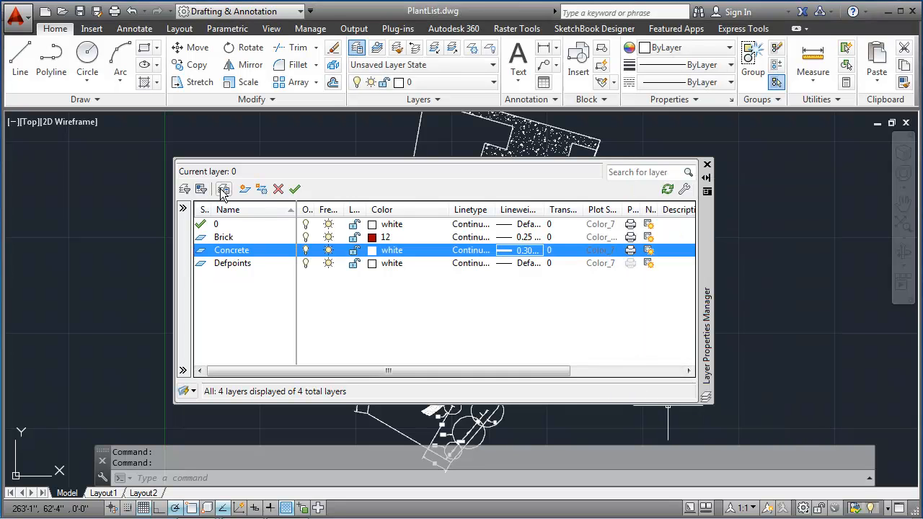
Create a new layer named Flagstone and enter 42 as its color number.
{"action": "left_click", "coordinate": [246, 190]}
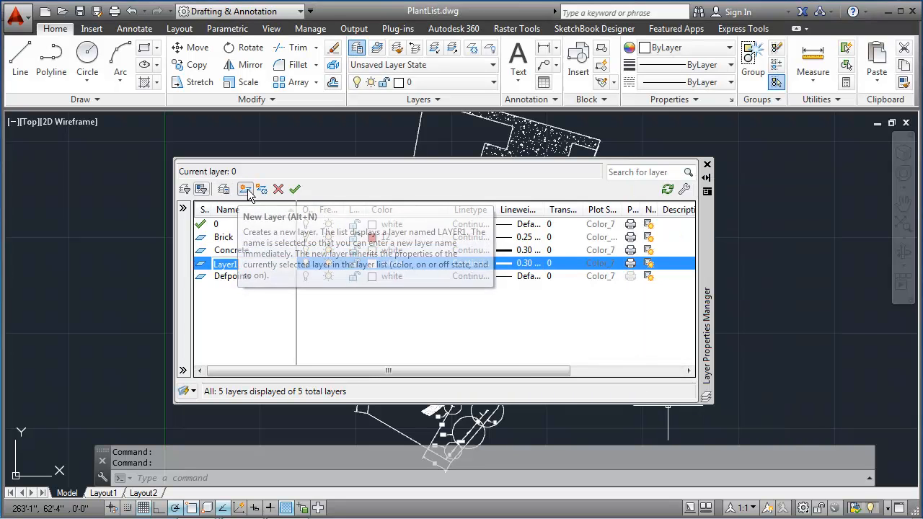
{"action": "type", "text": "Flagstone"}
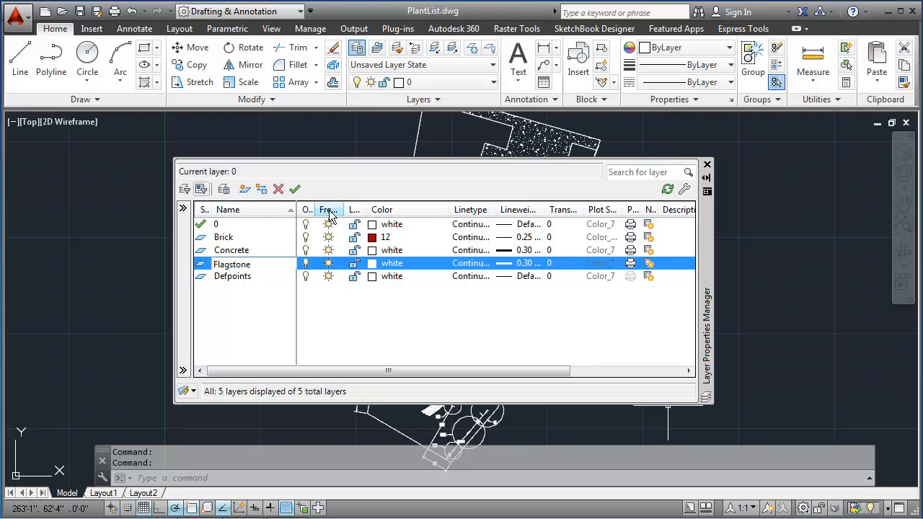
{"action": "left_click", "coordinate": [388, 264]}
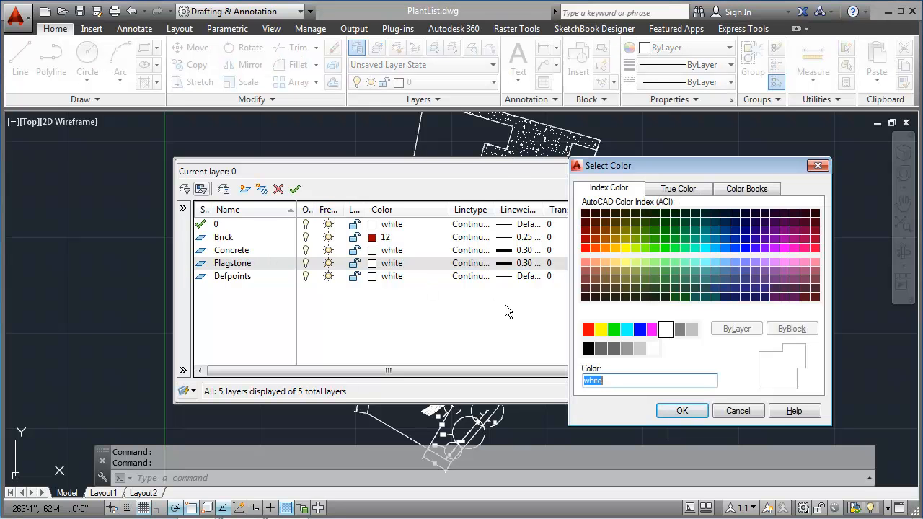
{"action": "key", "text": "BackSpace"}
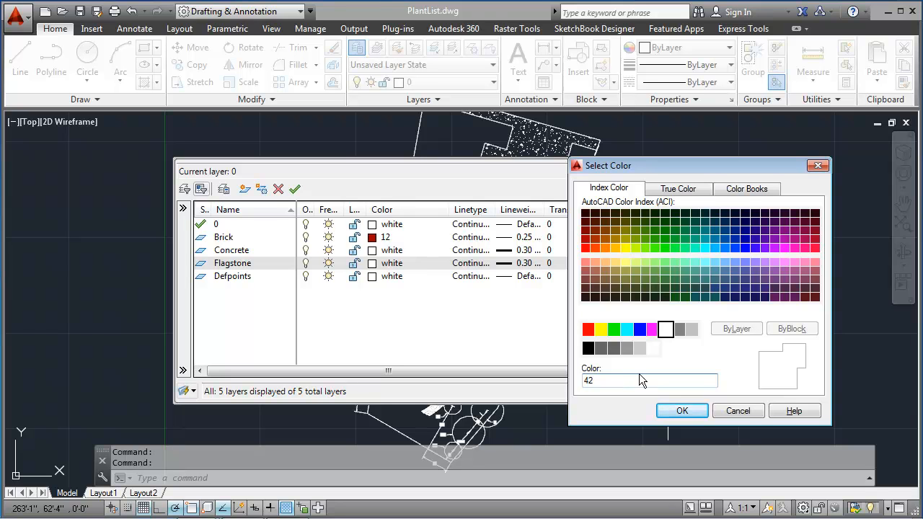
Try out tan and brown index colors, including 33, 43 and 45, for the Flagstone layer.
{"action": "left_click", "coordinate": [605, 271]}
{"action": "left_click", "coordinate": [615, 271]}
{"action": "left_click", "coordinate": [614, 280]}
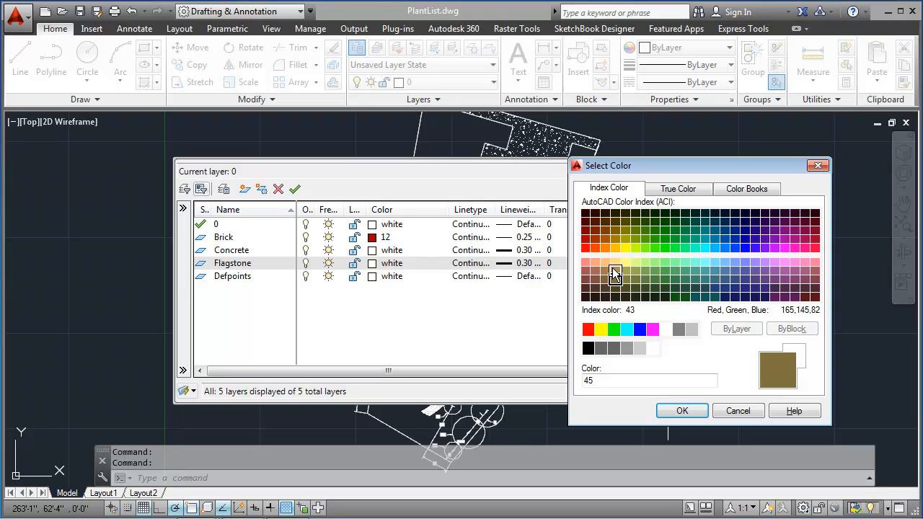
{"action": "left_click", "coordinate": [614, 272]}
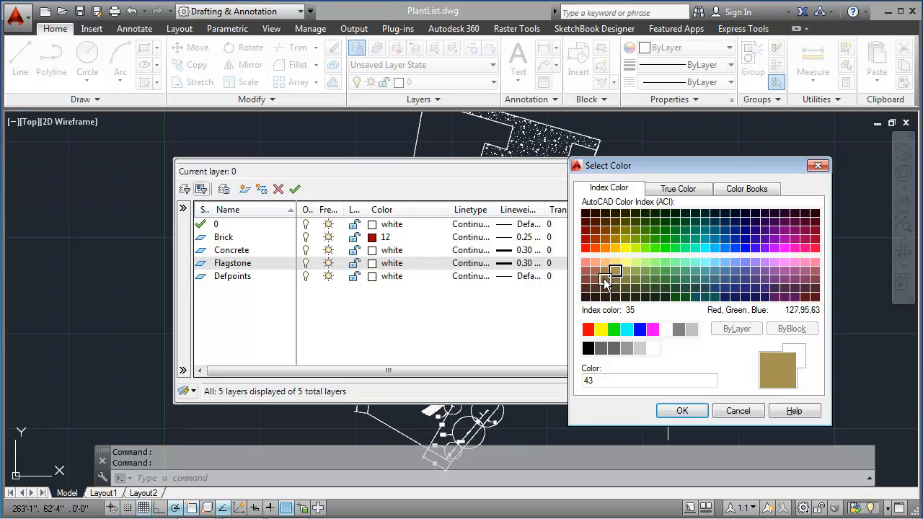
{"action": "left_click", "coordinate": [614, 280]}
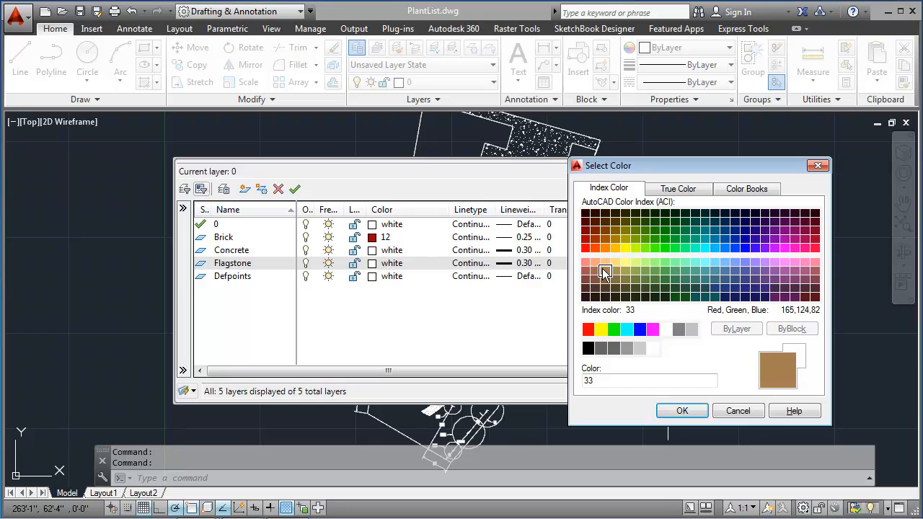
{"action": "left_click", "coordinate": [614, 271]}
{"action": "left_click", "coordinate": [614, 280]}
{"action": "left_click", "coordinate": [615, 289]}
{"action": "left_click", "coordinate": [614, 271]}
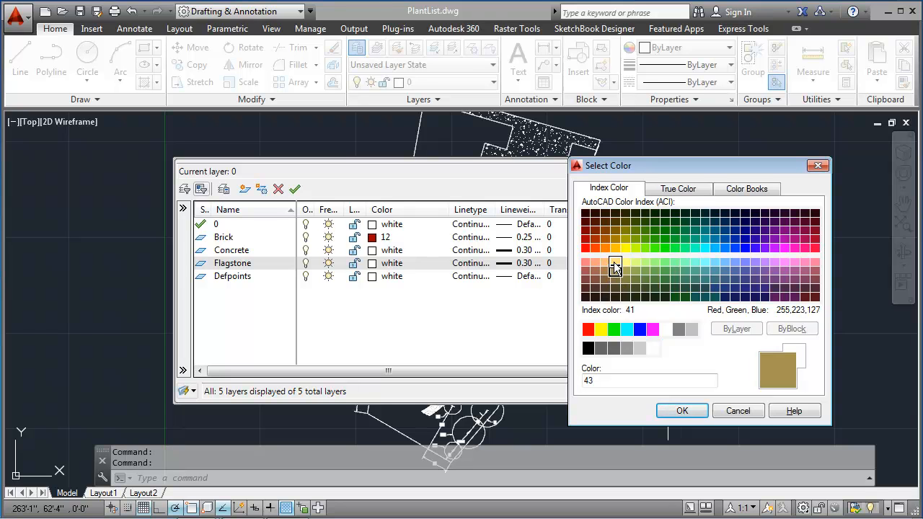
{"action": "left_click", "coordinate": [614, 263]}
{"action": "left_click", "coordinate": [615, 271]}
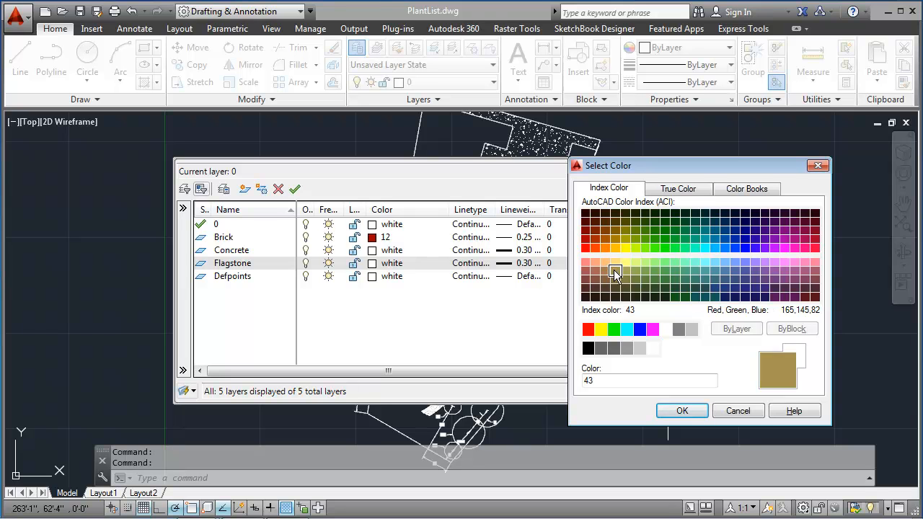
{"action": "left_click", "coordinate": [626, 271]}
{"action": "left_click", "coordinate": [615, 271]}
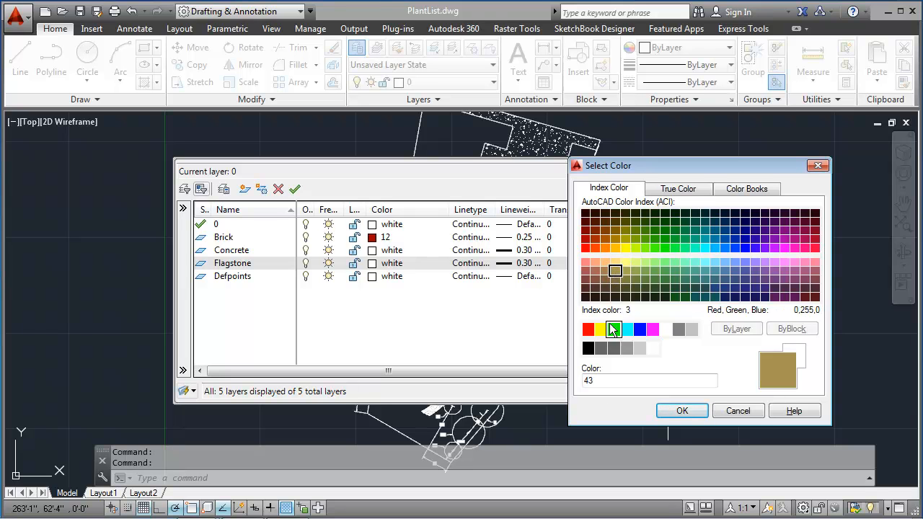
Replace the chosen index color with 42 and apply it to the Flagstone layer.
{"action": "left_click_drag", "start_coordinate": [598, 381], "coordinate": [583, 383]}
{"action": "type", "text": "42"}
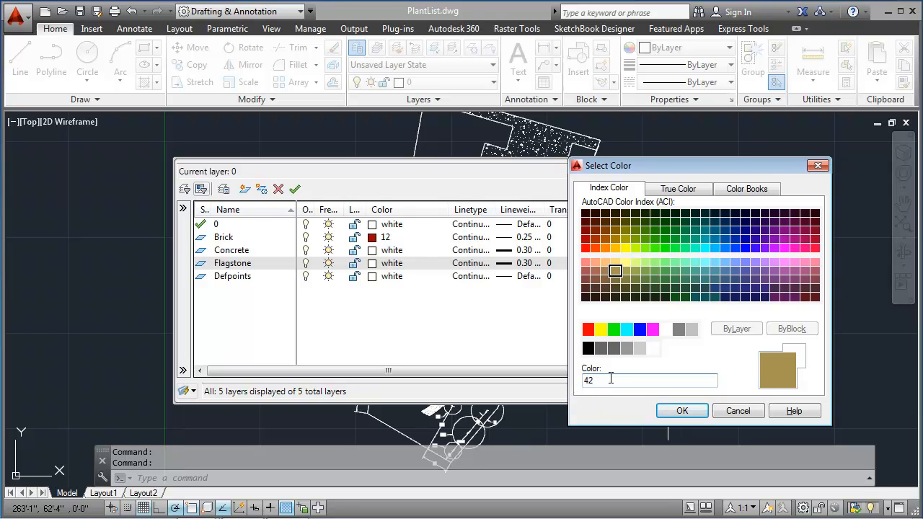
{"action": "left_click", "coordinate": [693, 411]}
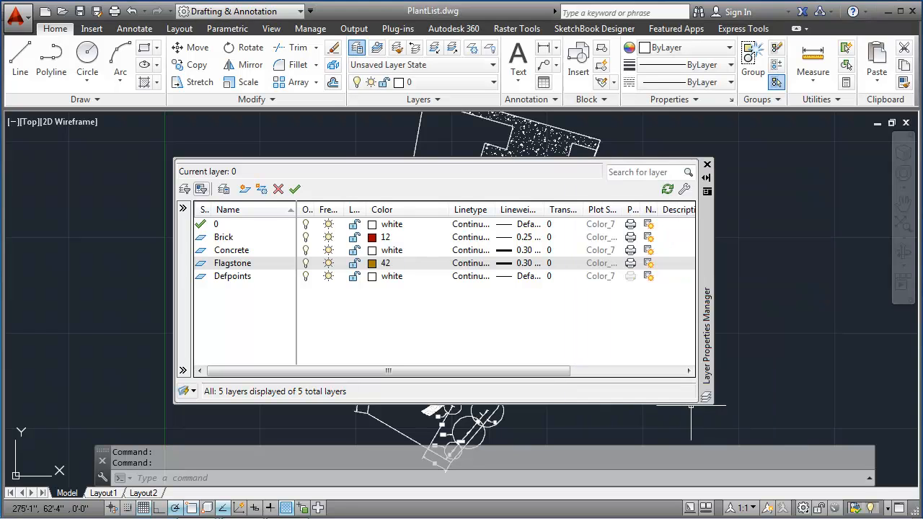
Set the Flagstone layer's lineweight to 0.25 mm.
{"action": "left_click", "coordinate": [530, 269]}
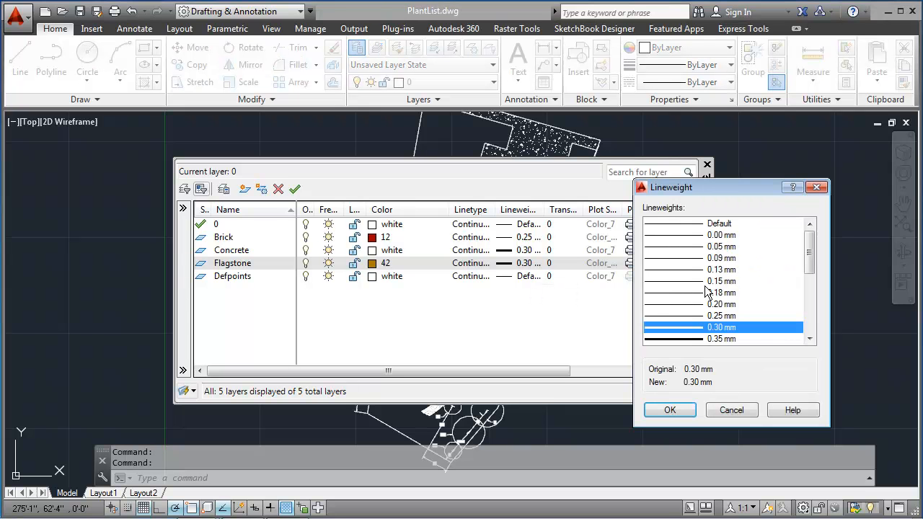
{"action": "left_click", "coordinate": [672, 316]}
{"action": "left_click", "coordinate": [670, 409]}
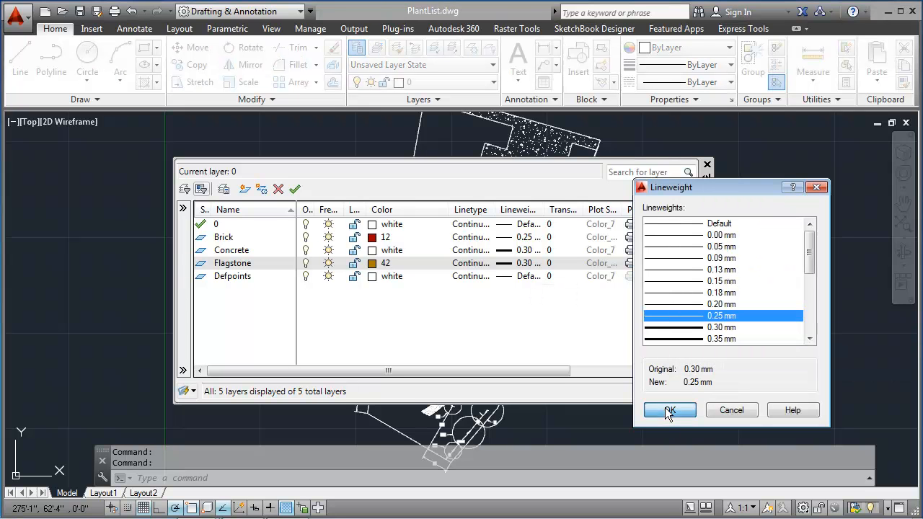
Create a new layer named Hatch and set its lineweight to Default.
{"action": "left_click", "coordinate": [244, 189]}
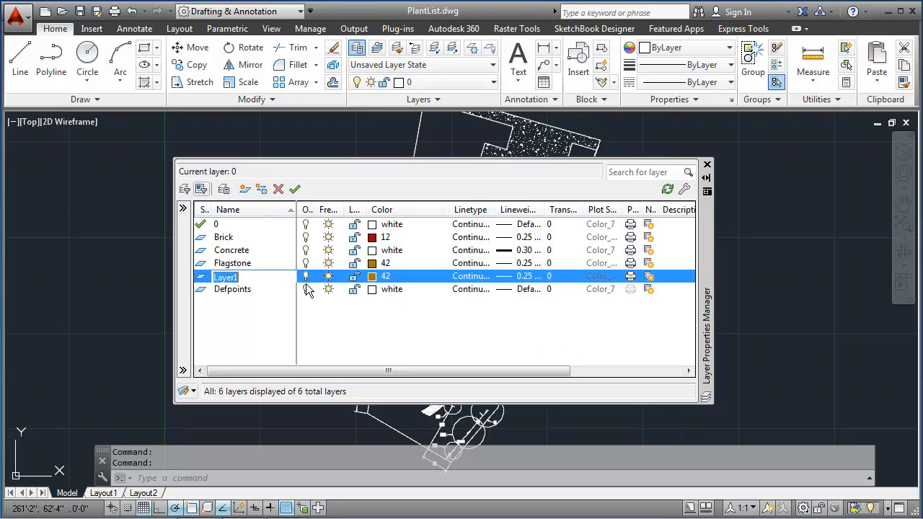
{"action": "type", "text": "Hat"}
{"action": "left_click", "coordinate": [528, 281]}
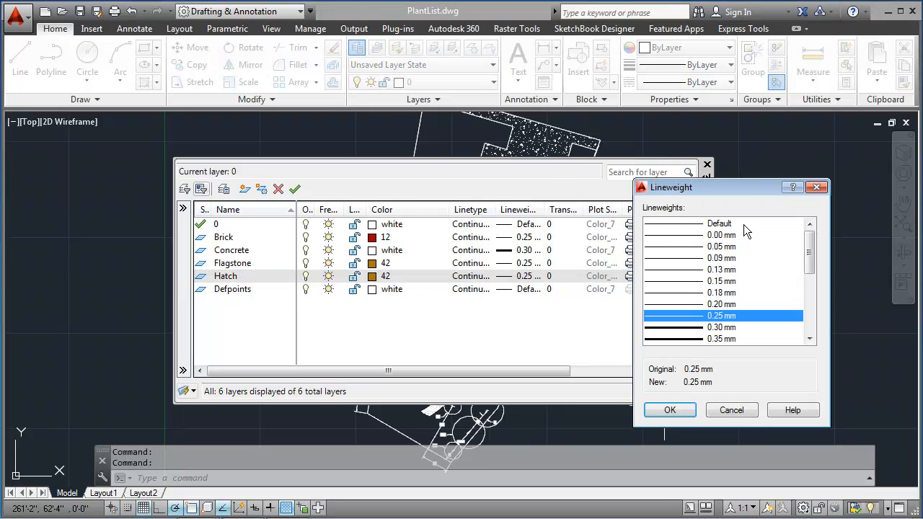
{"action": "left_click", "coordinate": [739, 225]}
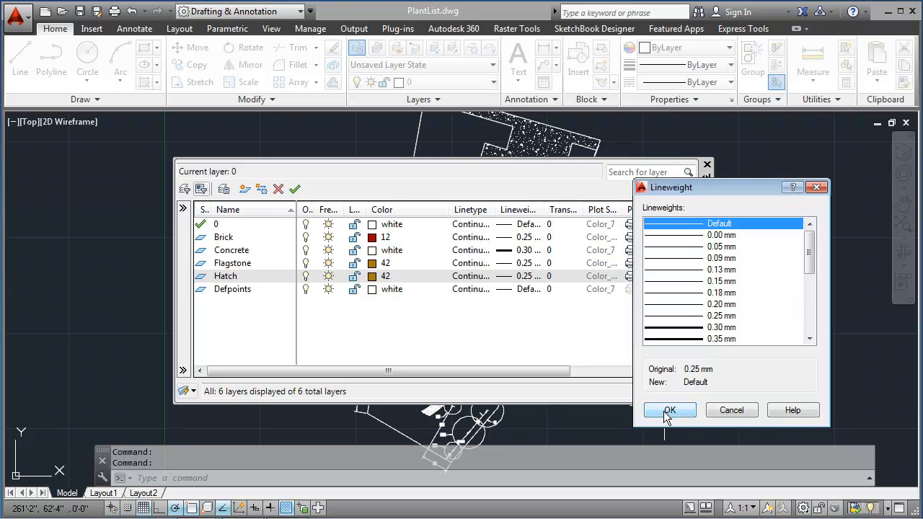
{"action": "left_click", "coordinate": [666, 413]}
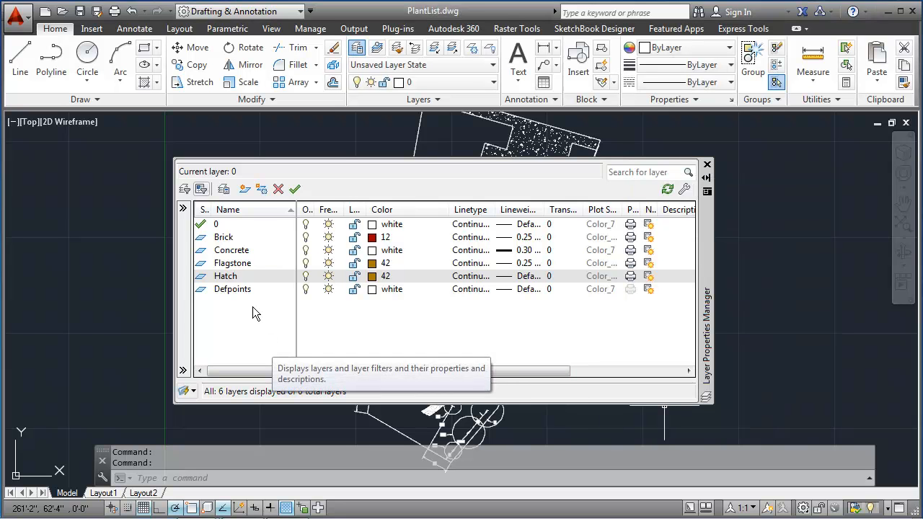
Create a new layer named PropertyLine.
{"action": "left_click", "coordinate": [245, 190]}
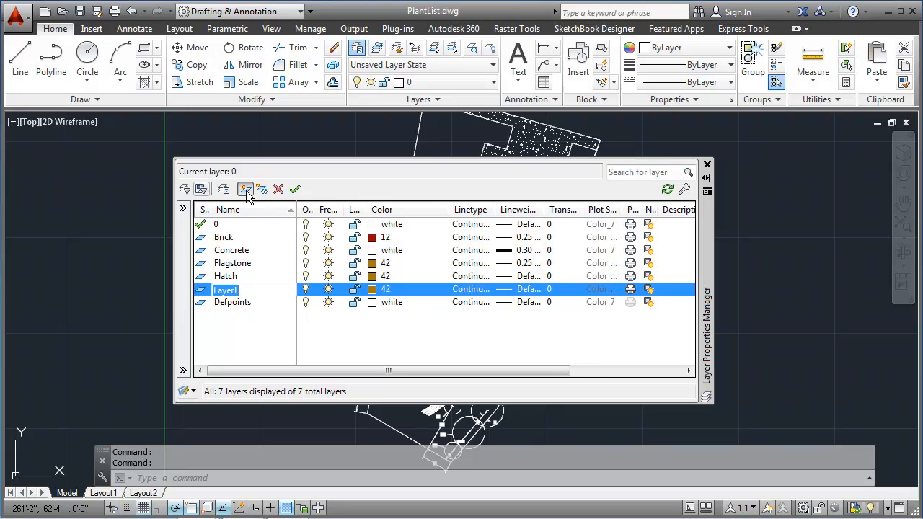
{"action": "type", "text": "Property"}
{"action": "key", "text": "Return"}
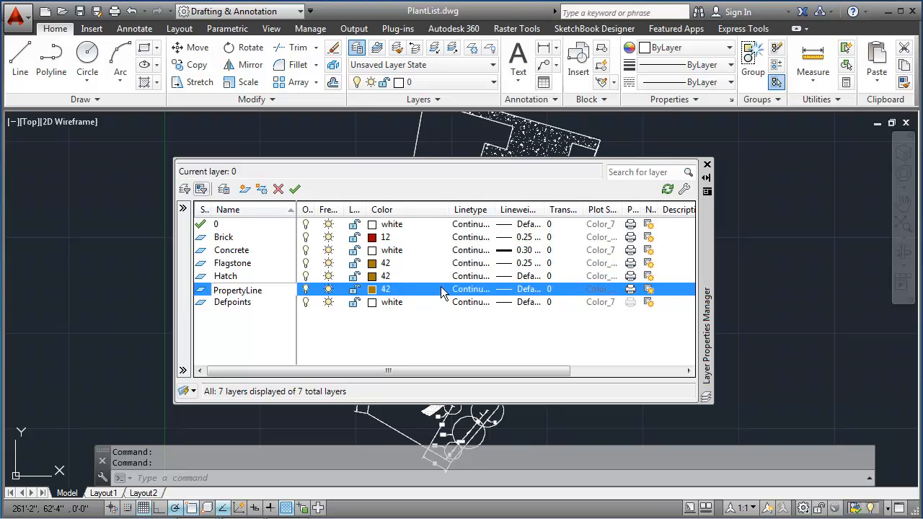
Set the Defpoints layer's color to magenta.
{"action": "left_click", "coordinate": [405, 304]}
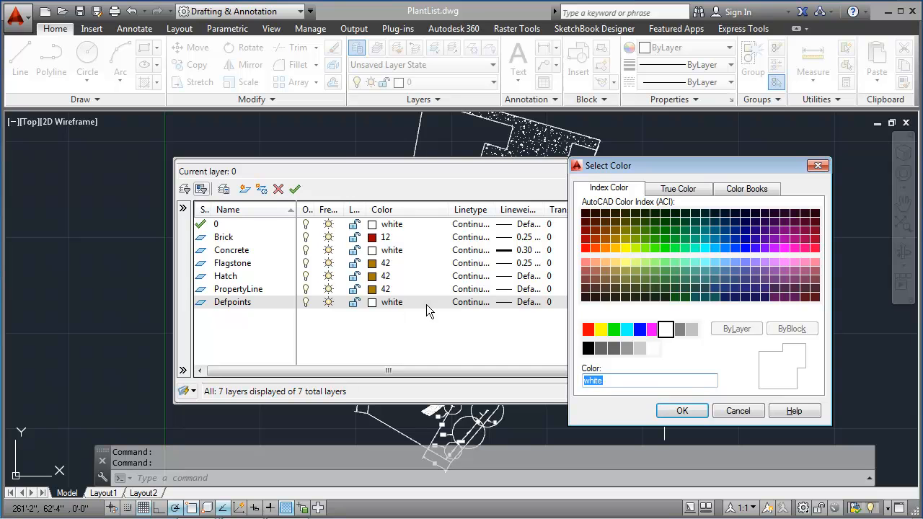
{"action": "left_click", "coordinate": [653, 329]}
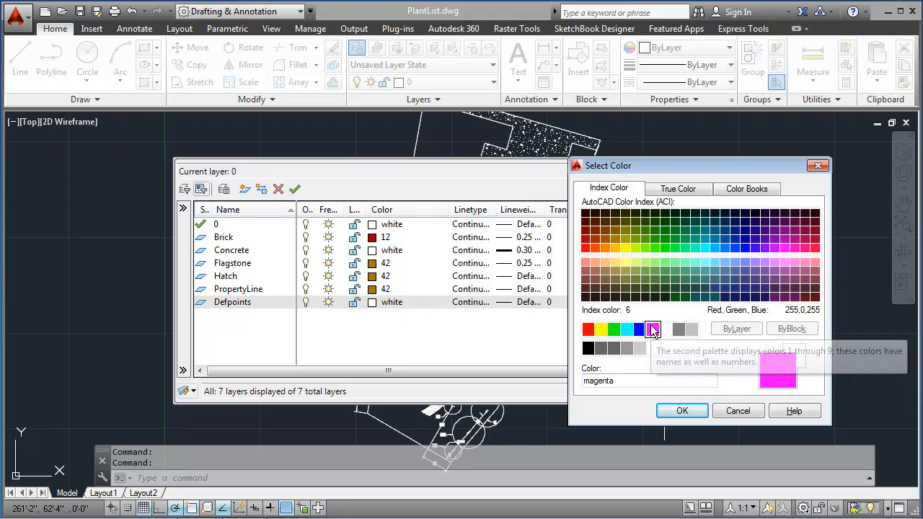
{"action": "left_click", "coordinate": [681, 412]}
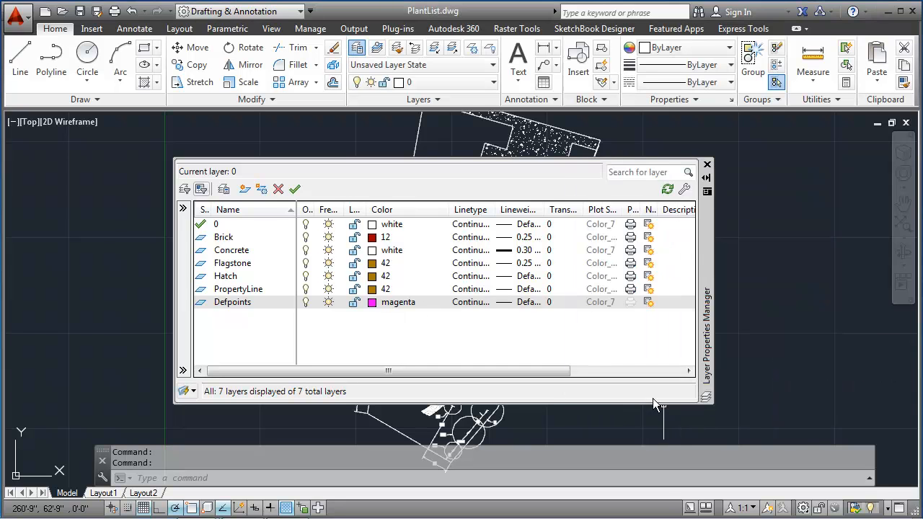
Load the PHANTOM linetype from acad.lin and assign it to the Defpoints layer.
{"action": "left_click", "coordinate": [473, 303]}
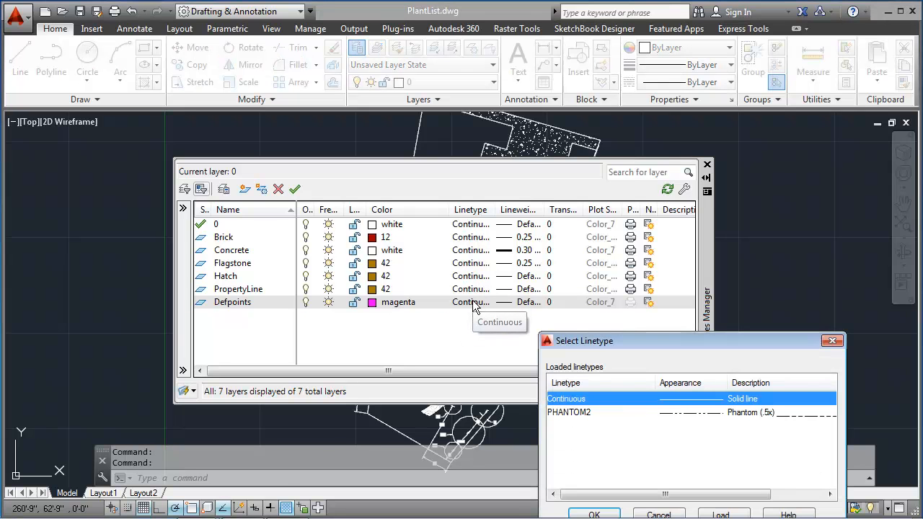
{"action": "left_click_drag", "start_coordinate": [706, 343], "coordinate": [735, 220]}
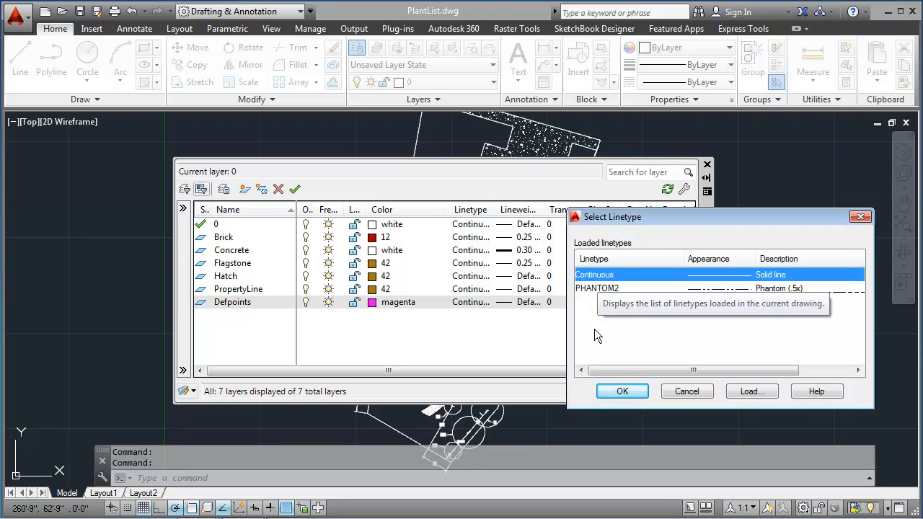
{"action": "left_click", "coordinate": [753, 393]}
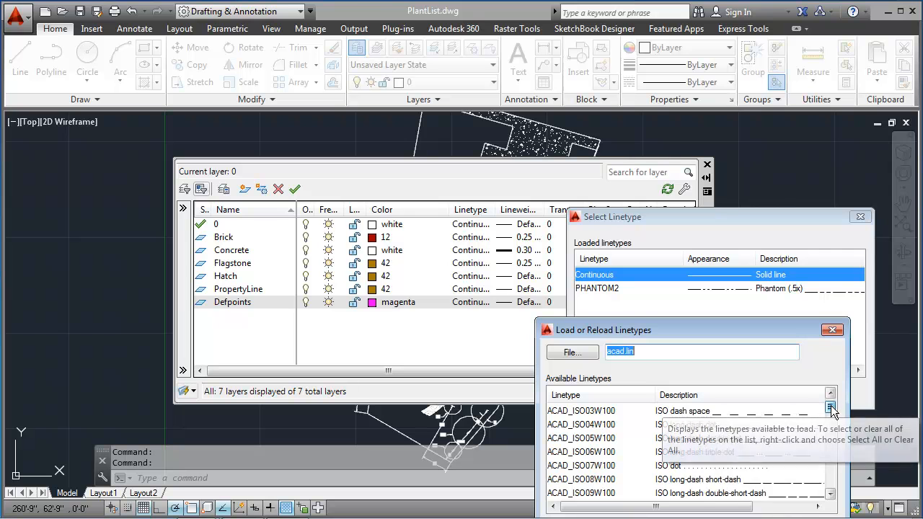
{"action": "scroll", "coordinate": [831, 411], "scroll_direction": "down", "scroll_amount": 5}
{"action": "left_click_drag", "start_coordinate": [827, 435], "coordinate": [829, 482]}
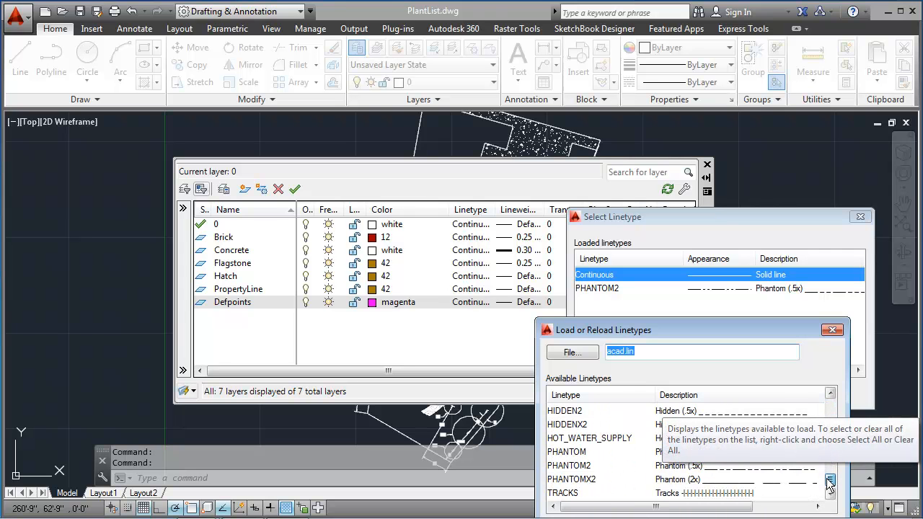
{"action": "left_click", "coordinate": [562, 453]}
{"action": "left_click_drag", "start_coordinate": [685, 332], "coordinate": [389, 271]}
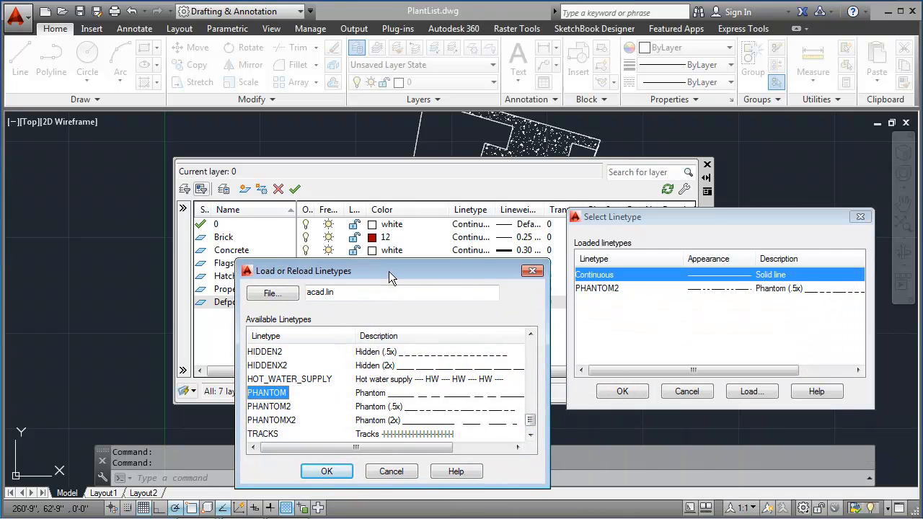
{"action": "left_click", "coordinate": [324, 473]}
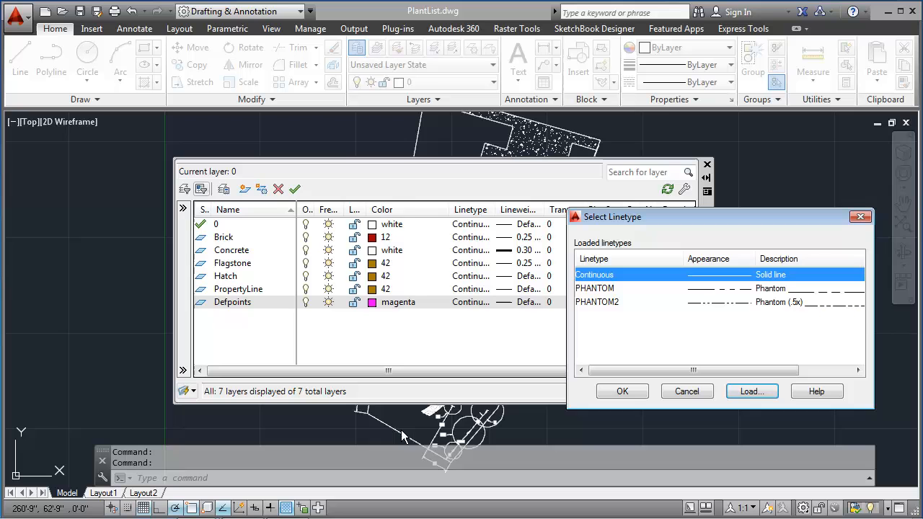
{"action": "left_click", "coordinate": [609, 289]}
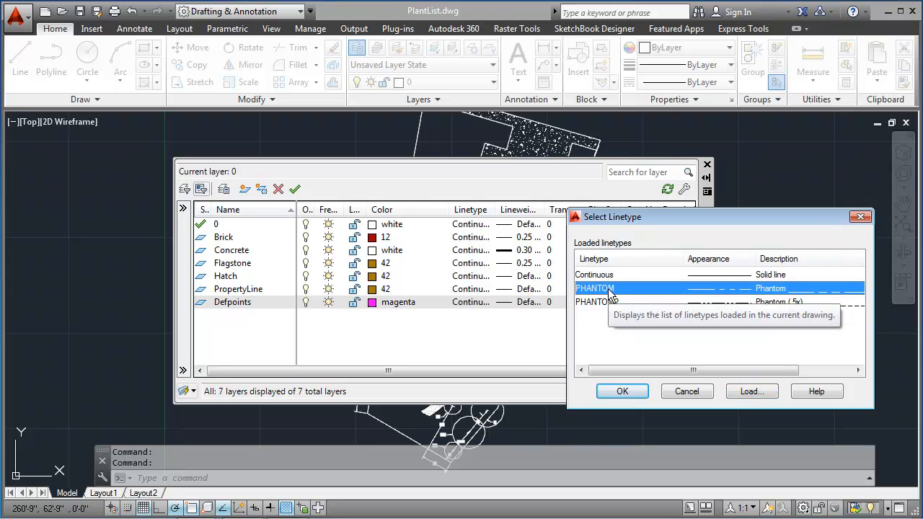
{"action": "left_click", "coordinate": [622, 391]}
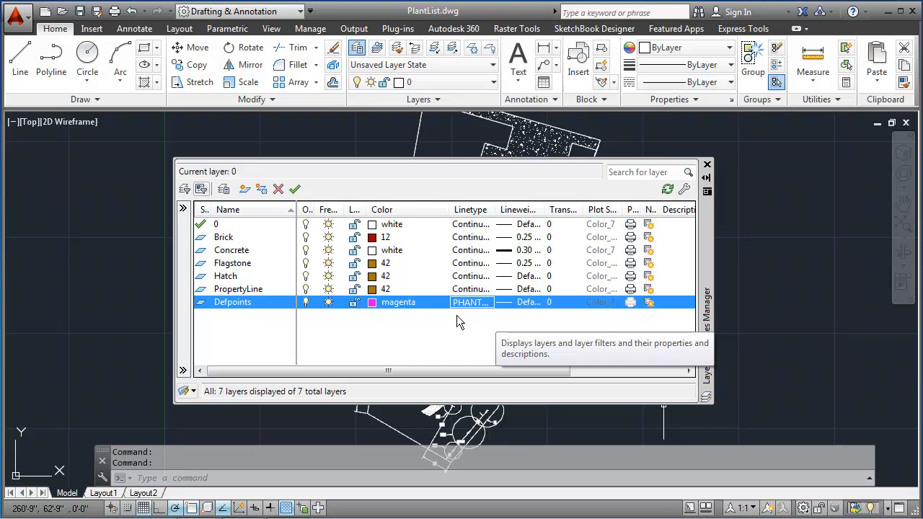
Set the Defpoints layer's lineweight to 0.70 mm.
{"action": "left_click", "coordinate": [528, 307]}
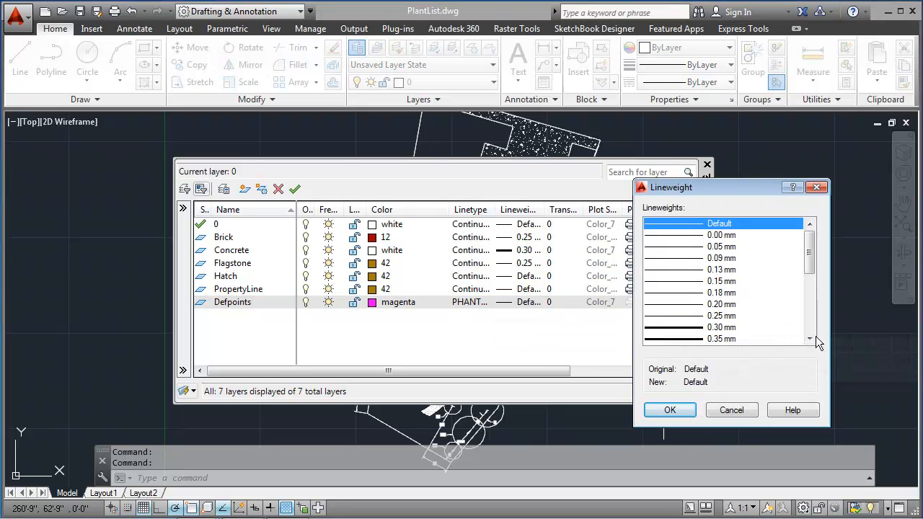
{"action": "left_click", "coordinate": [811, 339]}
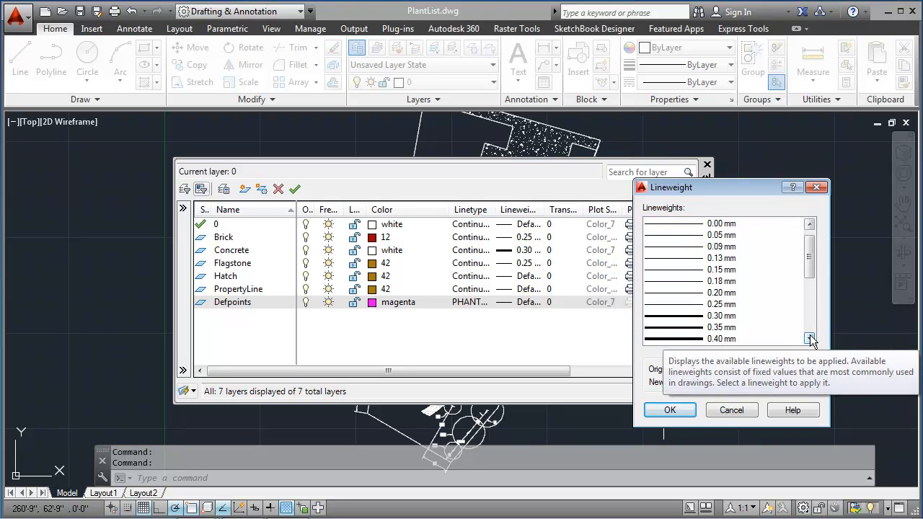
{"action": "left_click", "coordinate": [811, 339]}
{"action": "left_click", "coordinate": [811, 339]}
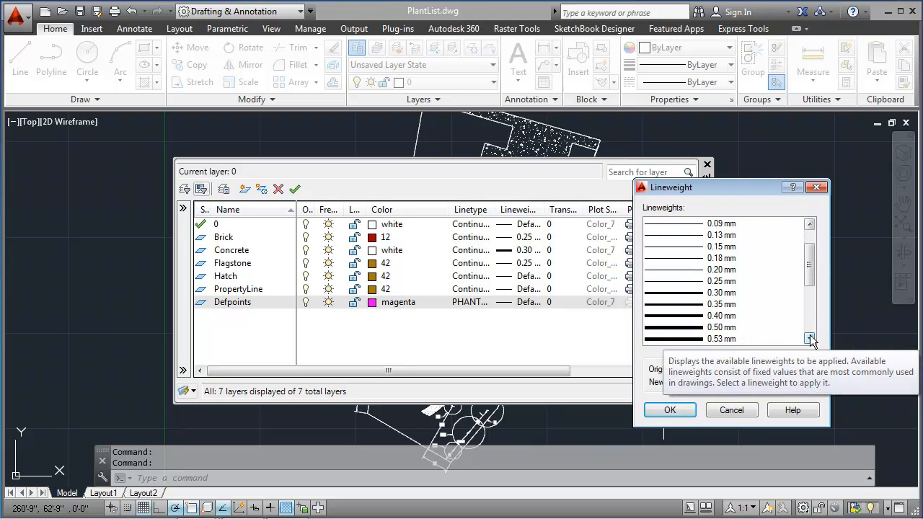
{"action": "left_click", "coordinate": [811, 339]}
{"action": "left_click", "coordinate": [810, 339]}
{"action": "left_click", "coordinate": [810, 339]}
{"action": "left_click", "coordinate": [811, 339]}
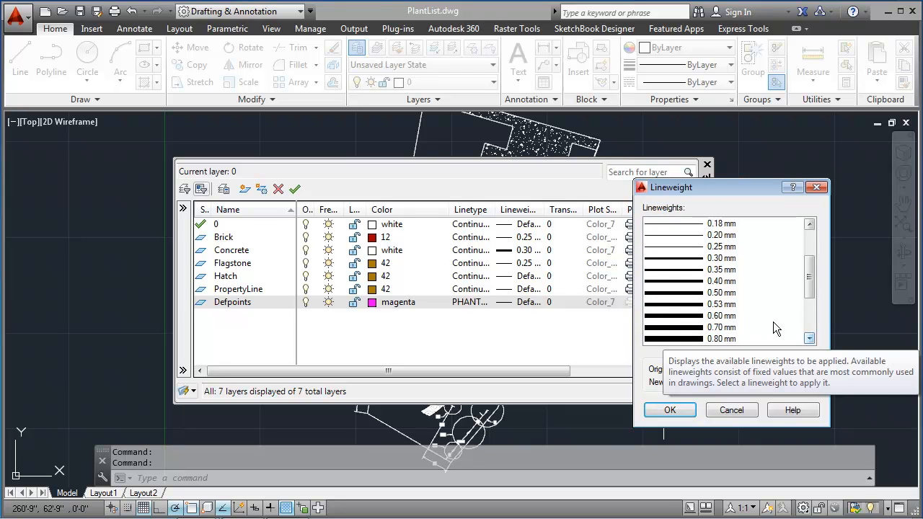
{"action": "left_click", "coordinate": [677, 326]}
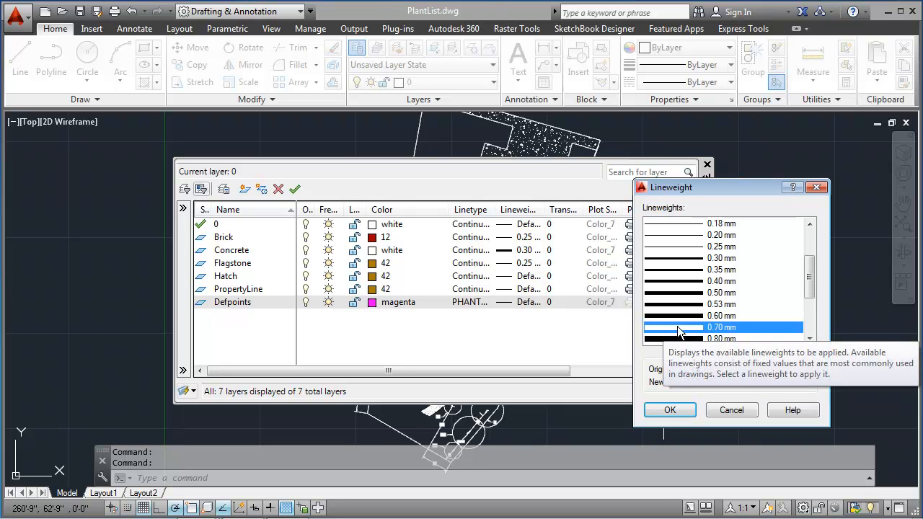
{"action": "left_click", "coordinate": [670, 409]}
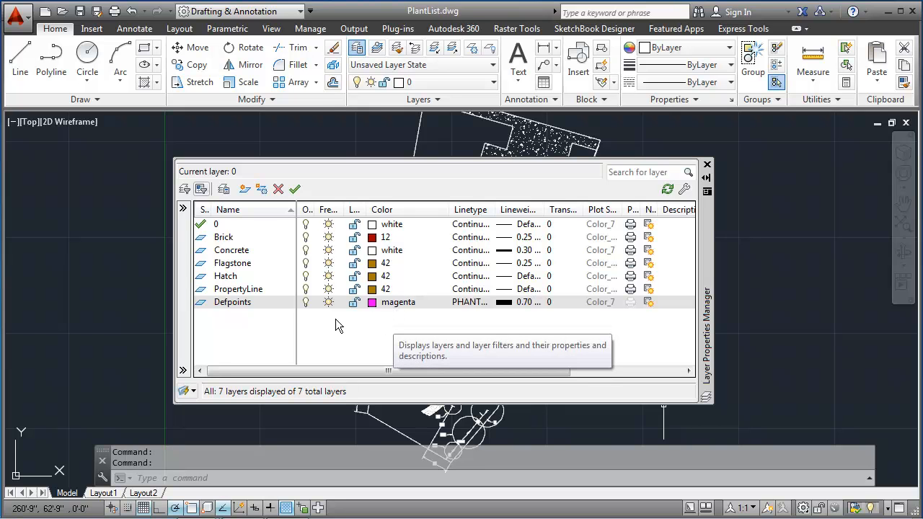
Create a new layer named Roshbushes and set its color to green.
{"action": "left_click", "coordinate": [245, 189]}
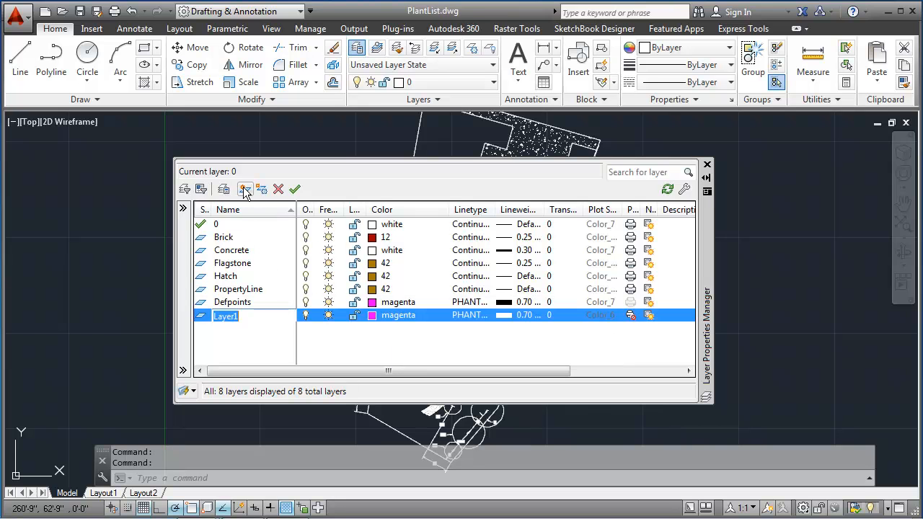
{"action": "type", "text": "Roshbushes"}
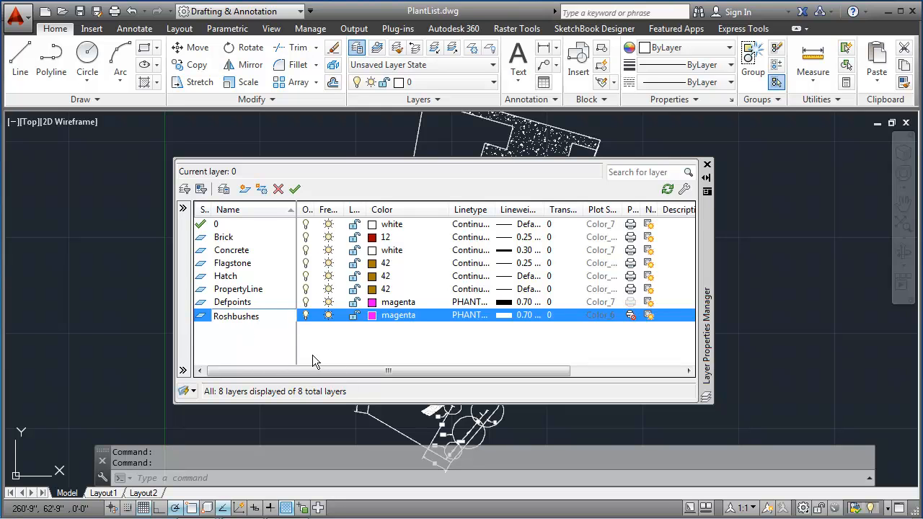
{"action": "key", "text": "Return"}
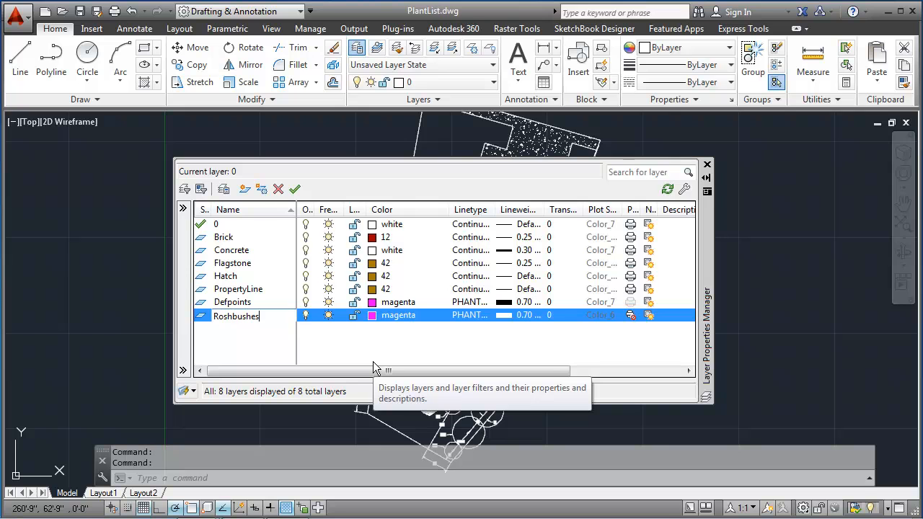
{"action": "left_click", "coordinate": [393, 318]}
{"action": "left_click", "coordinate": [614, 329]}
{"action": "left_click", "coordinate": [680, 411]}
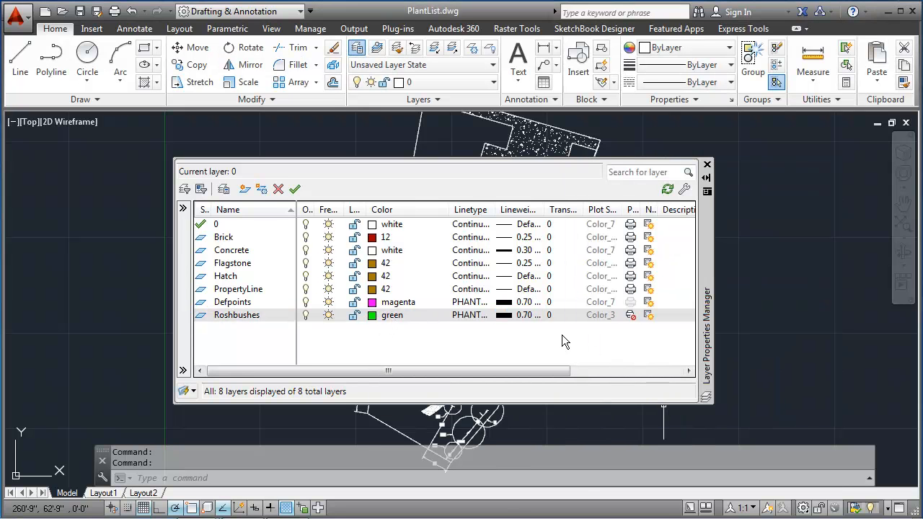
Set the Roshbushes layer's linetype to Continuous and its lineweight to 0.25 mm.
{"action": "left_click", "coordinate": [476, 315]}
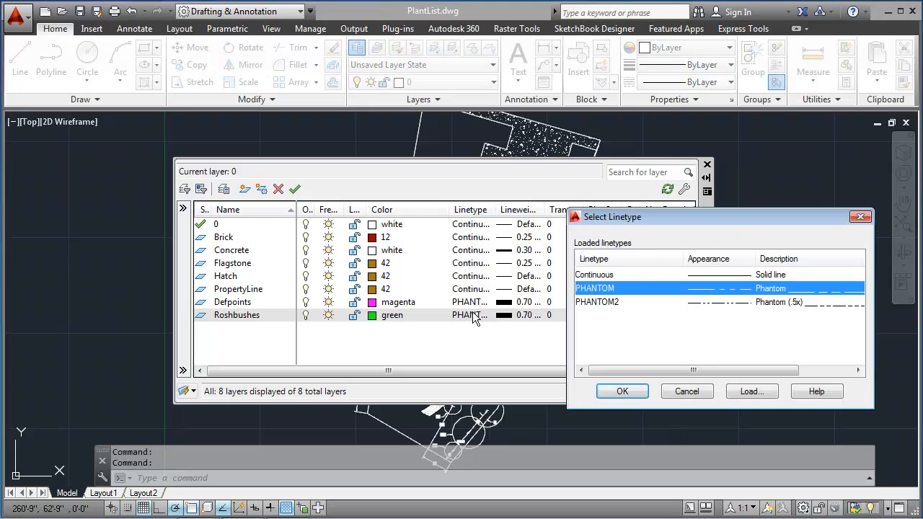
{"action": "left_click", "coordinate": [618, 274]}
{"action": "left_click", "coordinate": [620, 391]}
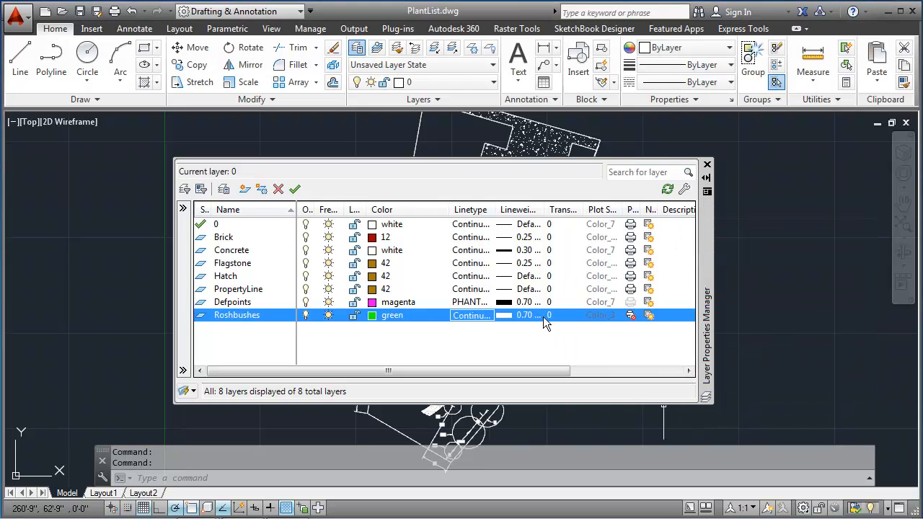
{"action": "left_click", "coordinate": [528, 315]}
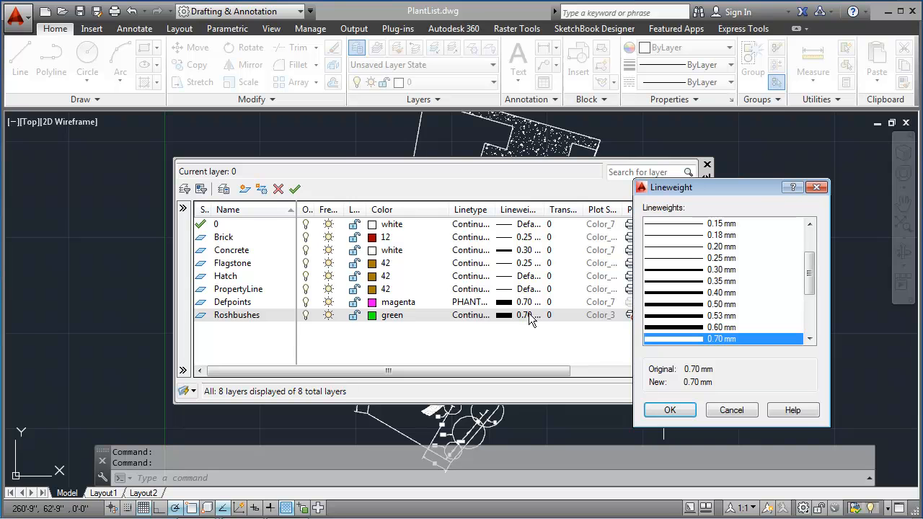
{"action": "left_click", "coordinate": [710, 258]}
{"action": "left_click", "coordinate": [670, 409]}
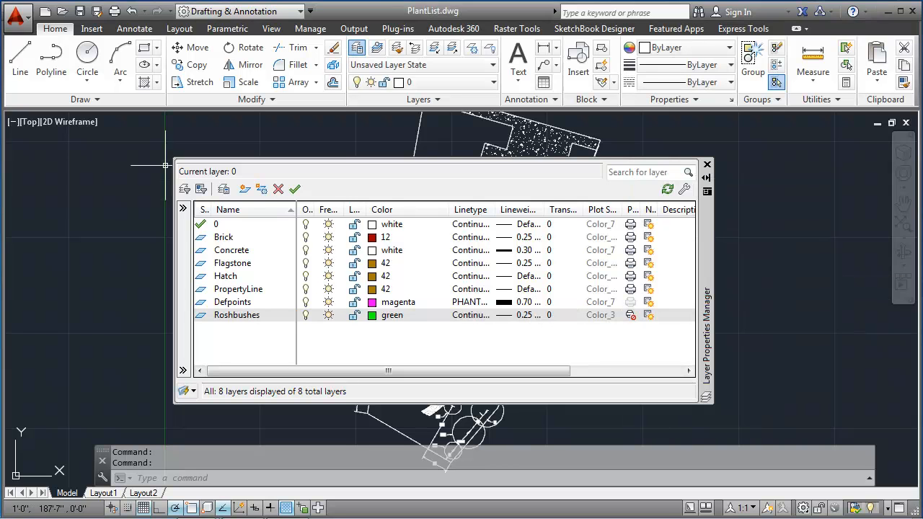
Create a new layer named RR Ties and set its color to index color 17.
{"action": "left_click", "coordinate": [246, 190]}
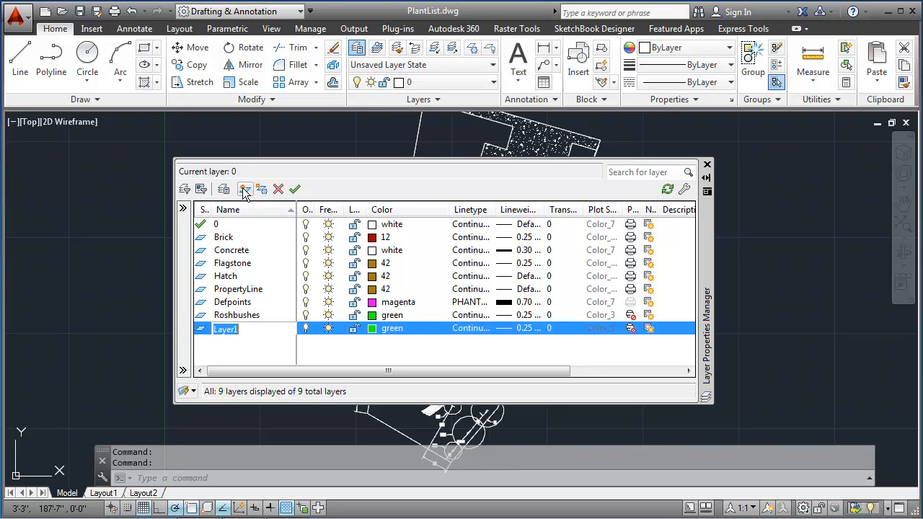
{"action": "type", "text": "RR Ties"}
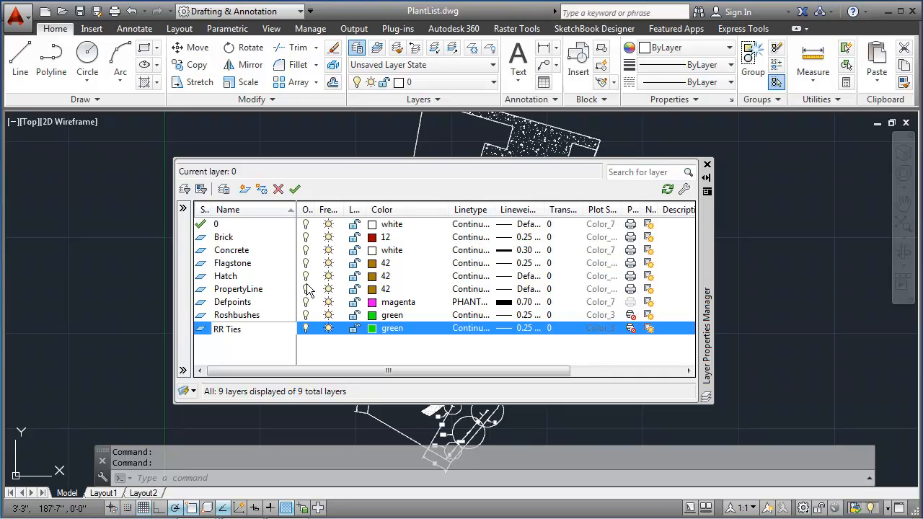
{"action": "left_click", "coordinate": [398, 330]}
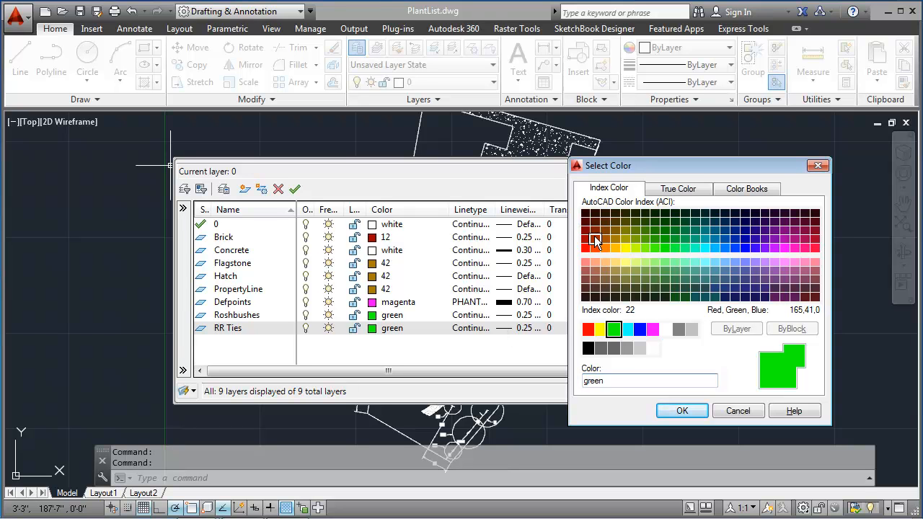
{"action": "left_click", "coordinate": [585, 240]}
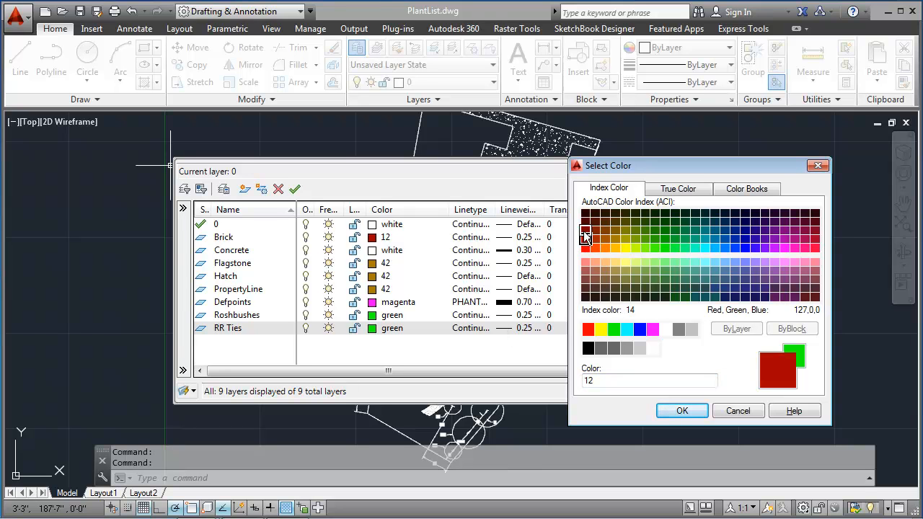
{"action": "left_click", "coordinate": [586, 231]}
{"action": "left_click", "coordinate": [599, 232]}
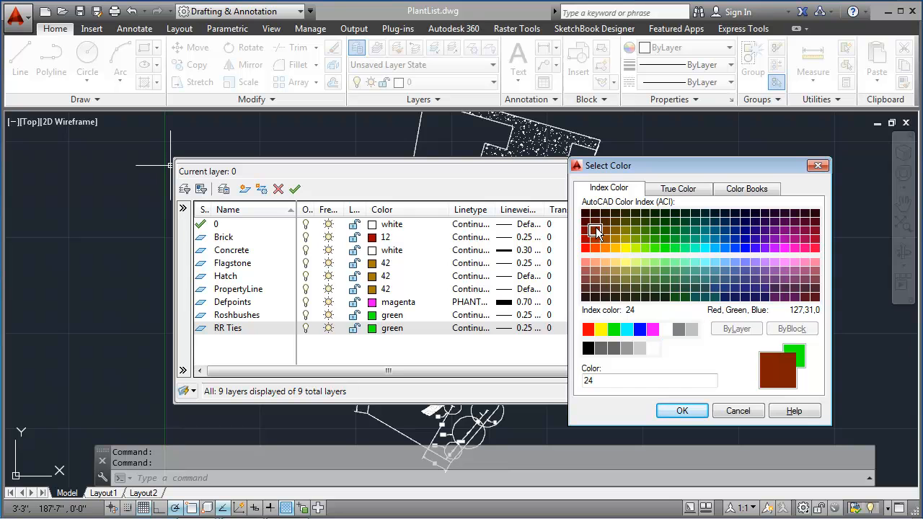
{"action": "left_click", "coordinate": [595, 223]}
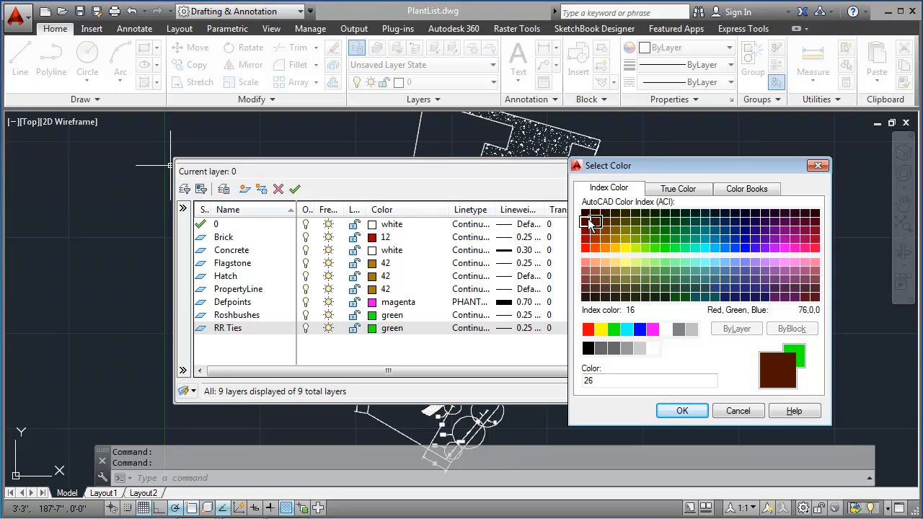
{"action": "left_click", "coordinate": [589, 225]}
{"action": "left_click", "coordinate": [606, 230]}
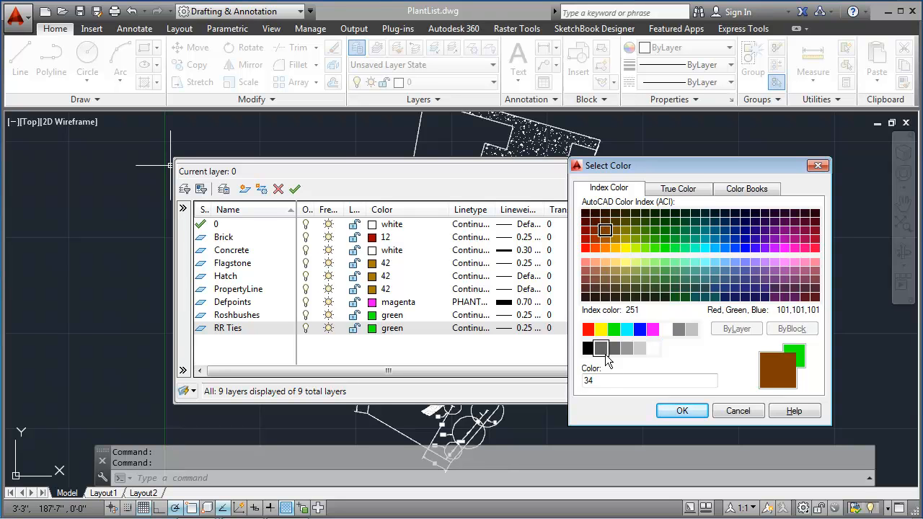
{"action": "left_click_drag", "start_coordinate": [666, 381], "coordinate": [557, 384]}
{"action": "type", "text": "17"}
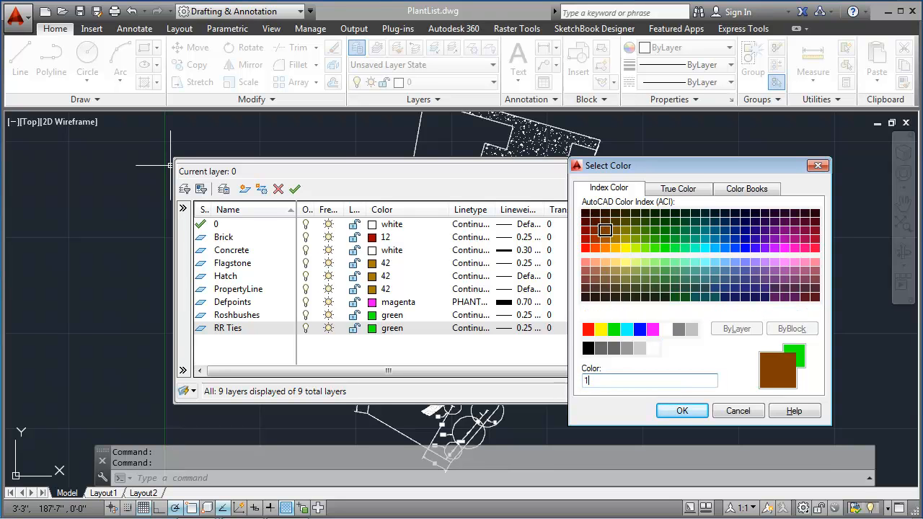
{"action": "left_click", "coordinate": [682, 412]}
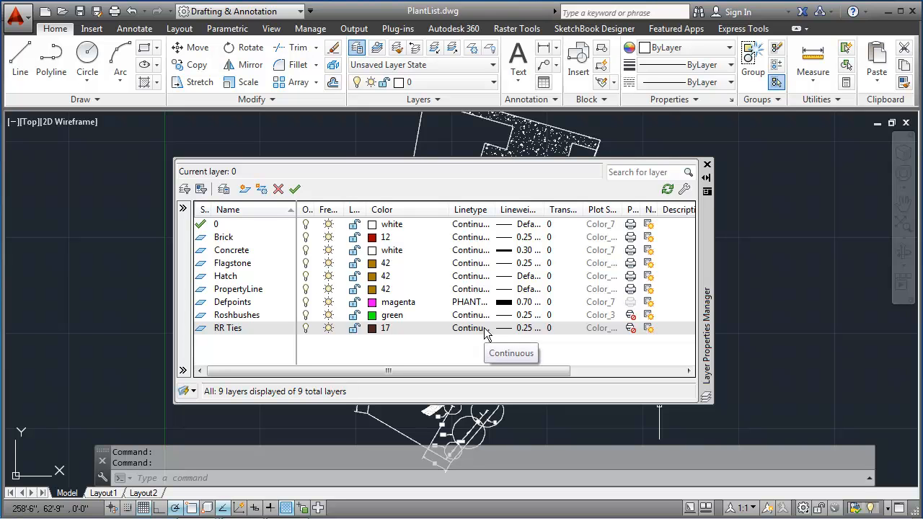
Set the RR Ties layer's lineweight to 0.50 mm.
{"action": "left_click", "coordinate": [529, 329]}
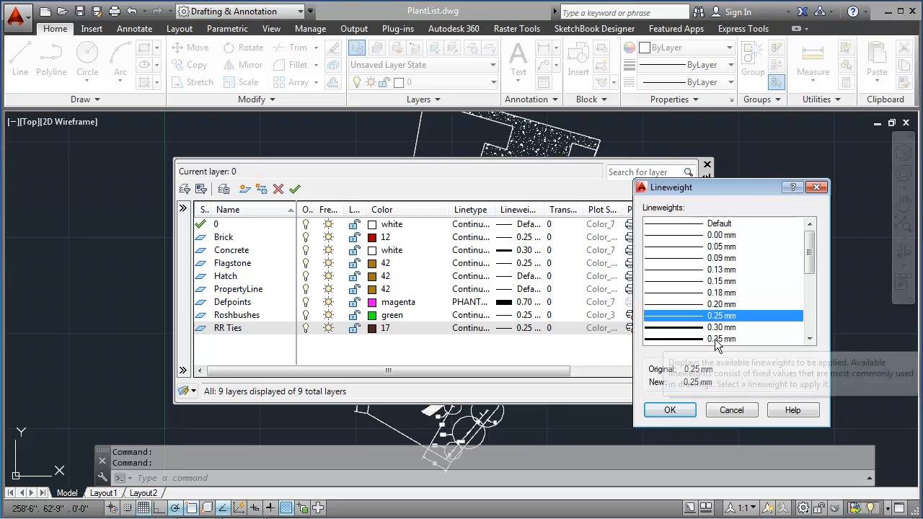
{"action": "left_click", "coordinate": [809, 339]}
{"action": "left_click", "coordinate": [809, 339]}
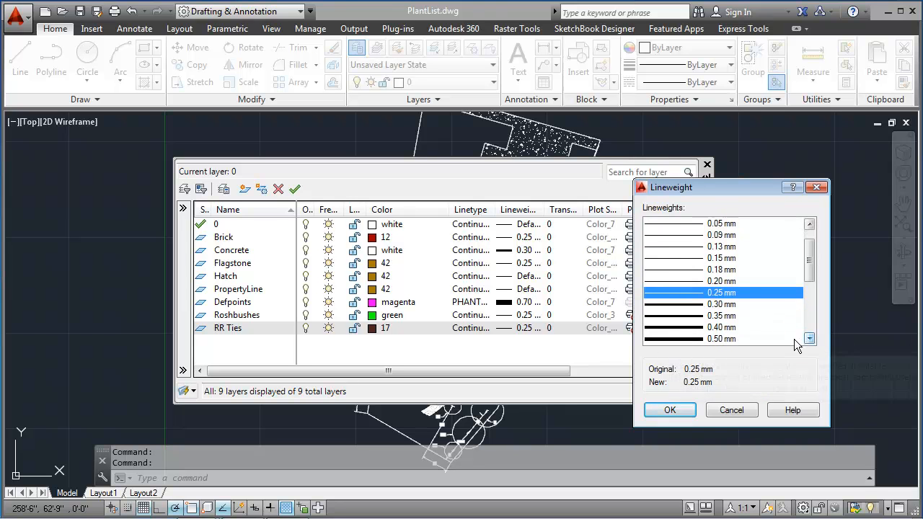
{"action": "left_click", "coordinate": [690, 341]}
{"action": "left_click", "coordinate": [670, 409]}
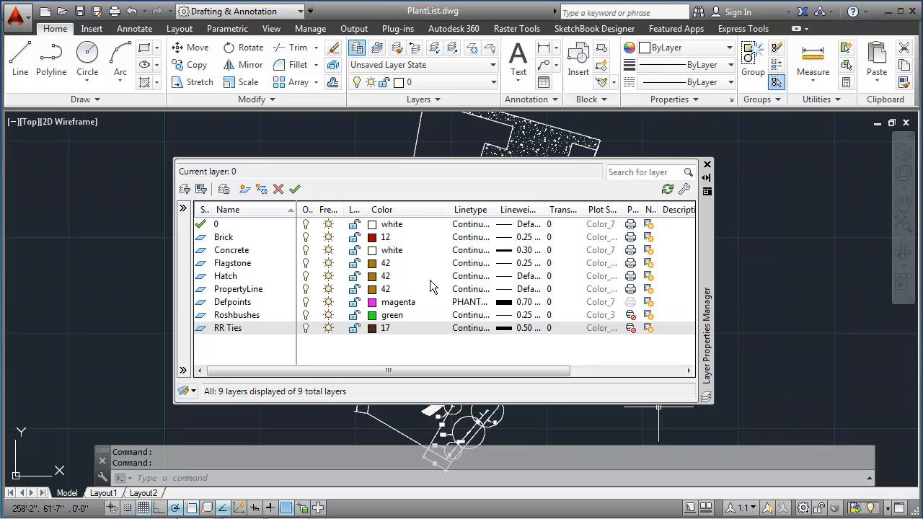
{"action": "left_click", "coordinate": [223, 190]}
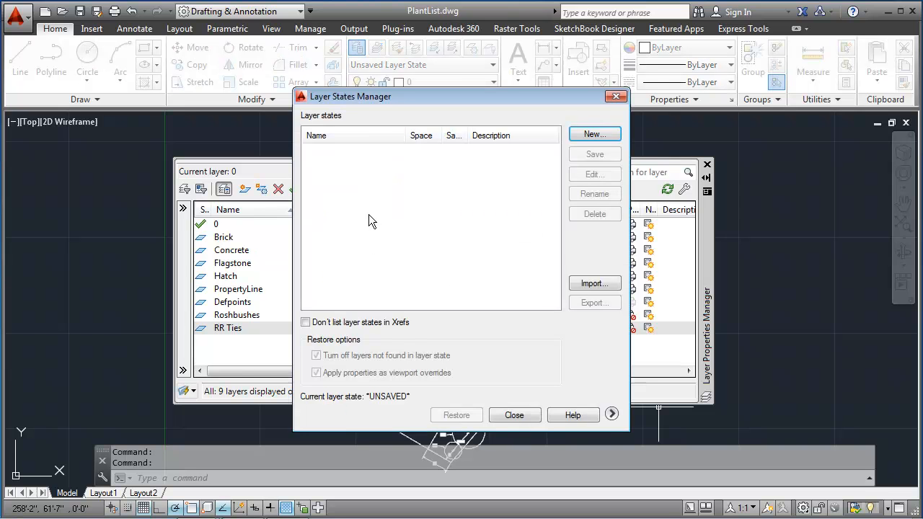
{"action": "left_click", "coordinate": [616, 97]}
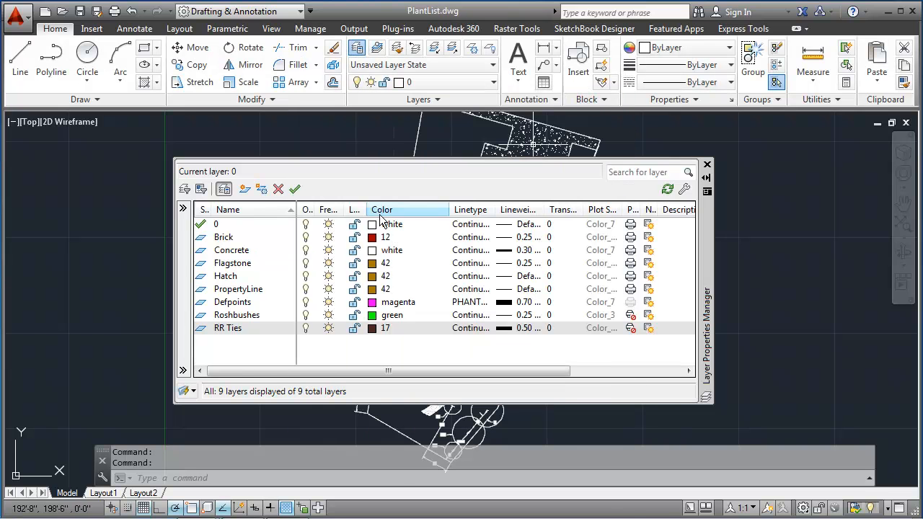
Create a new layer named Structure with the color white and a lineweight of 0.50 mm.
{"action": "left_click", "coordinate": [244, 189]}
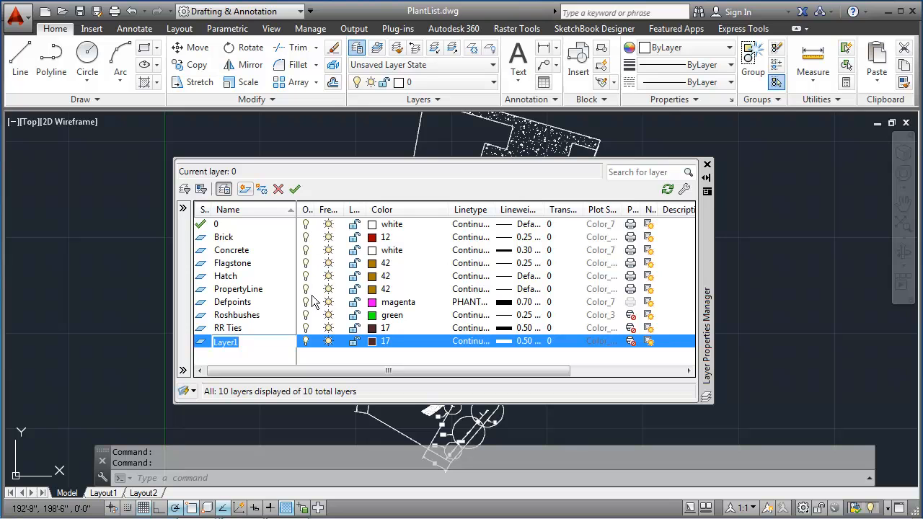
{"action": "type", "text": "Structure"}
{"action": "key", "text": "Return"}
{"action": "left_click", "coordinate": [380, 345]}
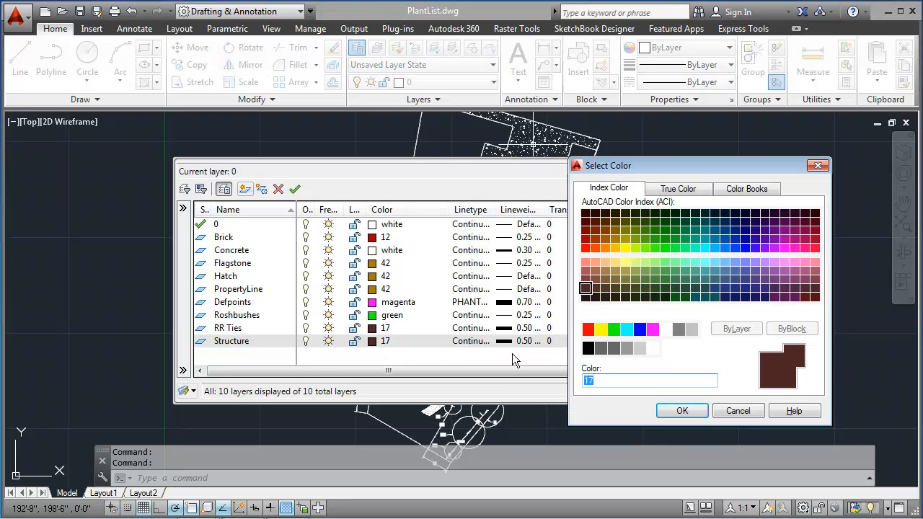
{"action": "left_click", "coordinate": [666, 332]}
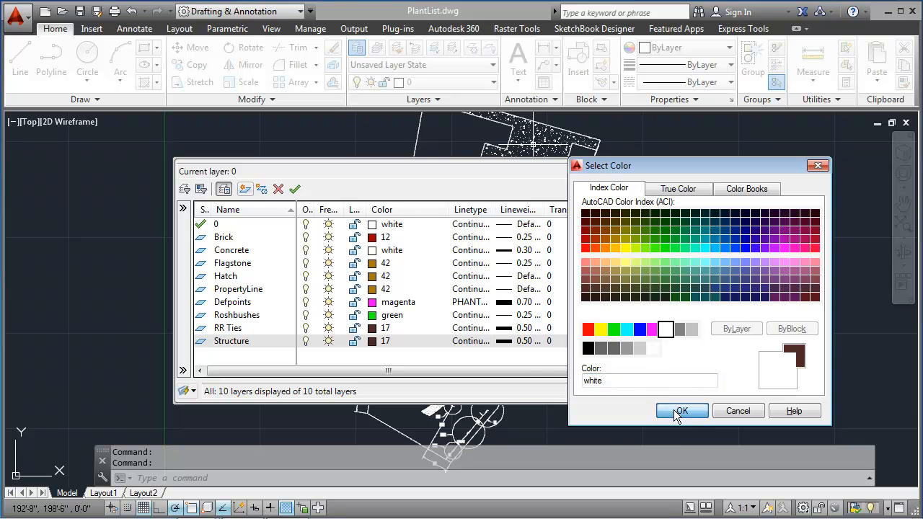
{"action": "left_click", "coordinate": [673, 409]}
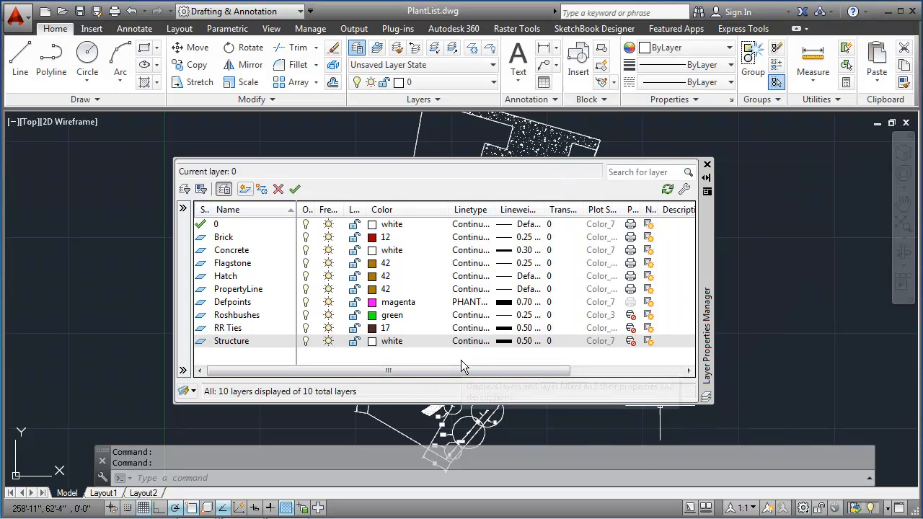
{"action": "left_click", "coordinate": [525, 341]}
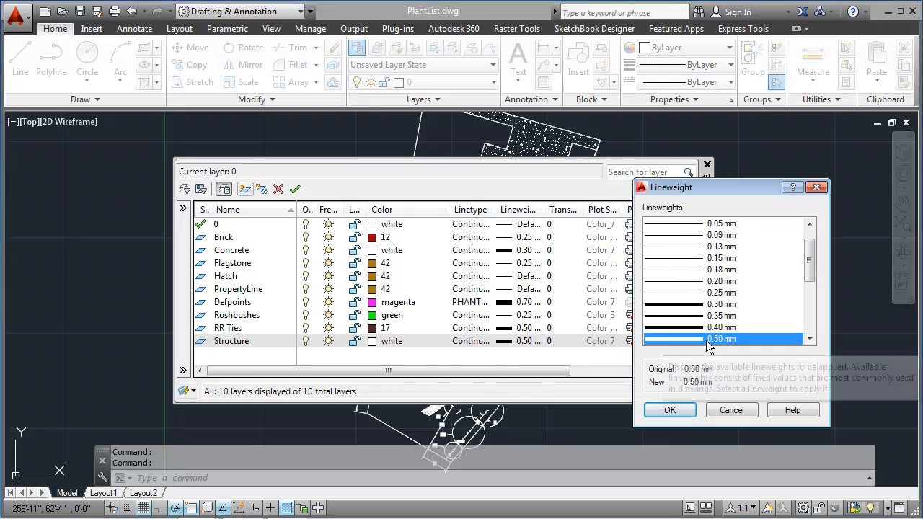
{"action": "left_click", "coordinate": [670, 410]}
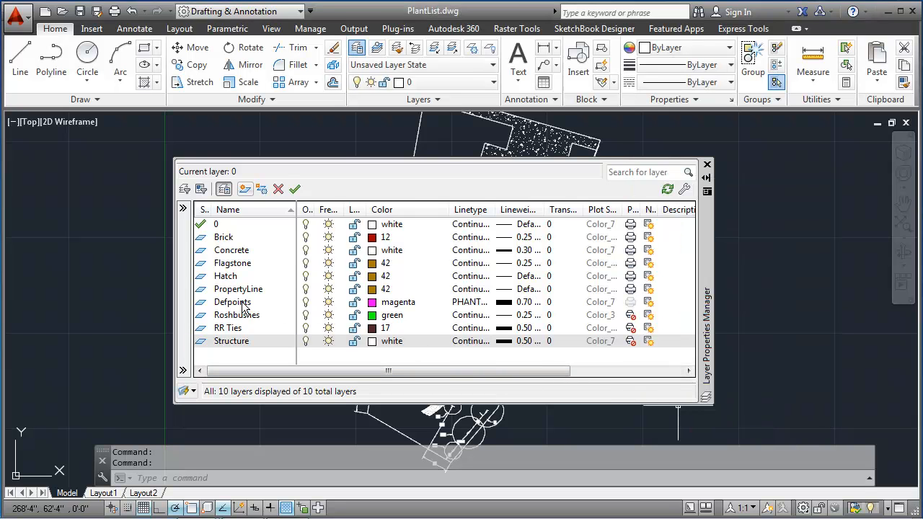
Create a new layer named Trees and set its color to index color 94.
{"action": "left_click", "coordinate": [245, 189]}
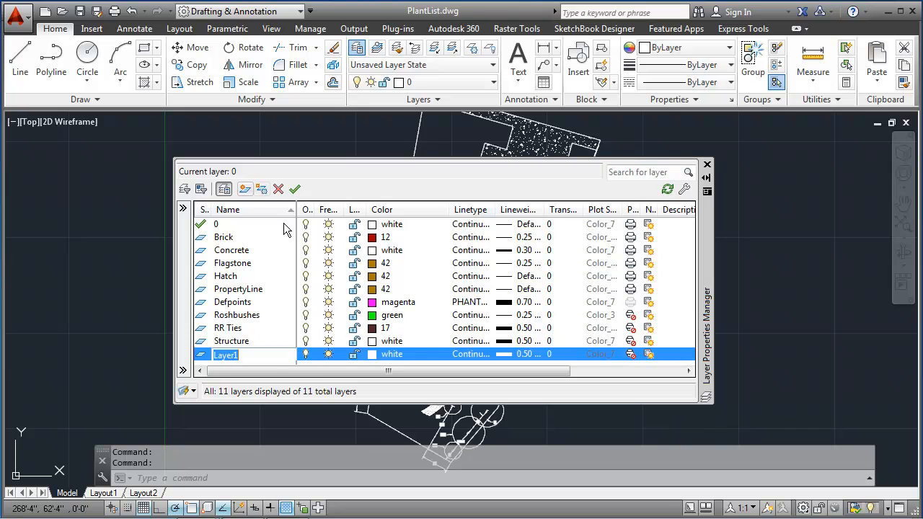
{"action": "type", "text": "Trees"}
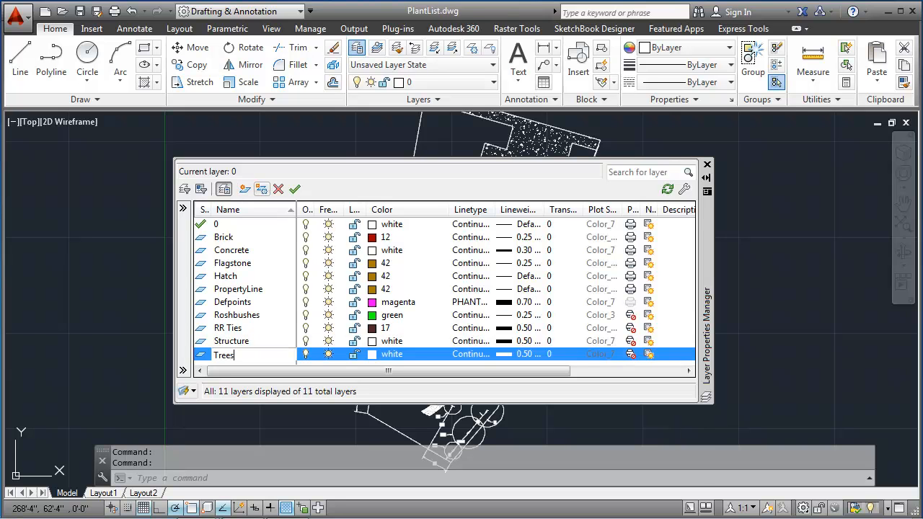
{"action": "left_click", "coordinate": [391, 356]}
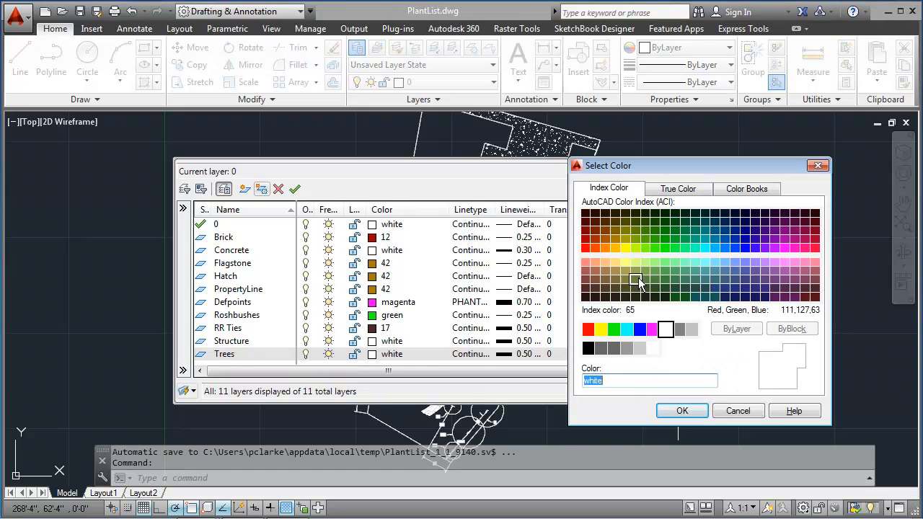
{"action": "left_click", "coordinate": [646, 225]}
{"action": "left_click", "coordinate": [655, 225]}
{"action": "left_click", "coordinate": [664, 224]}
{"action": "left_click", "coordinate": [655, 225]}
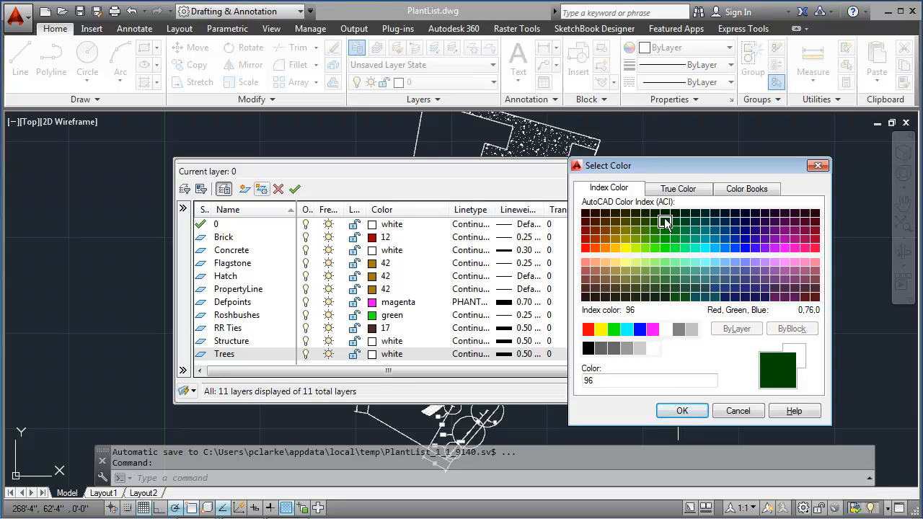
{"action": "left_click", "coordinate": [665, 230]}
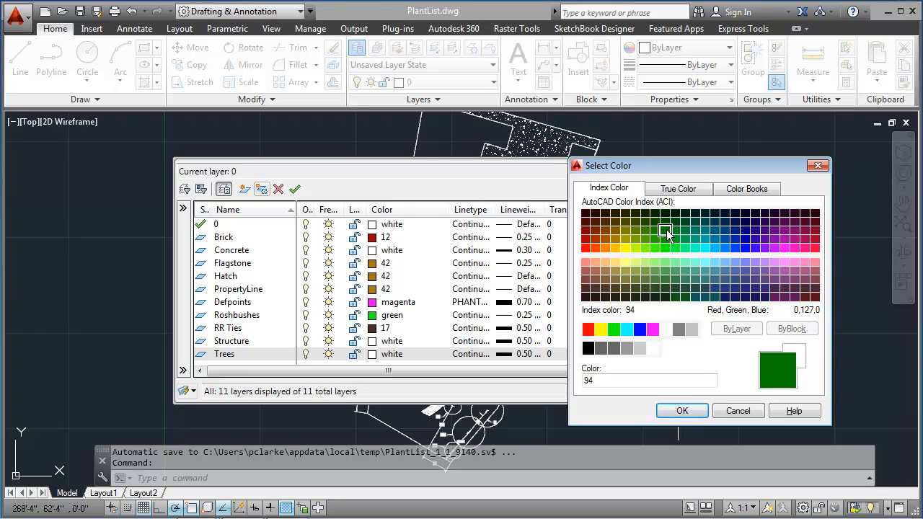
{"action": "left_click", "coordinate": [682, 410]}
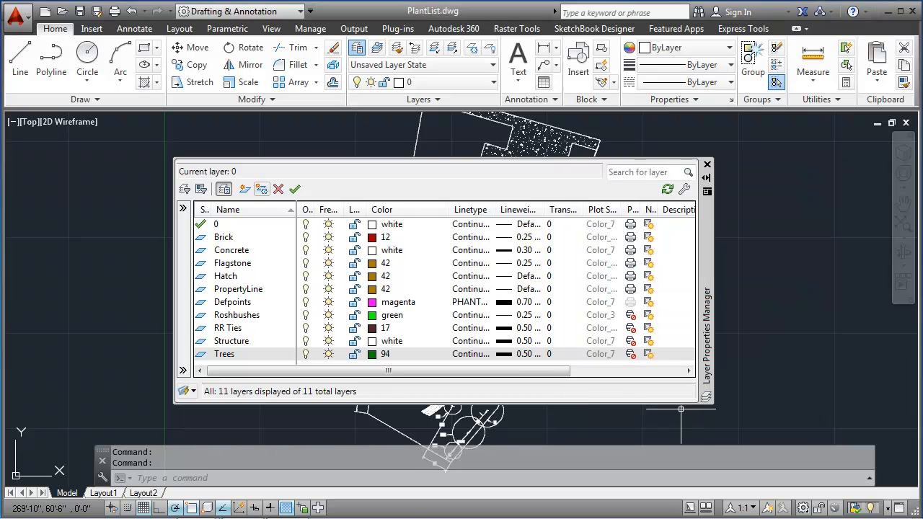
Set the Trees layer's lineweight to 0.40 mm and close the layer manager.
{"action": "left_click", "coordinate": [529, 354]}
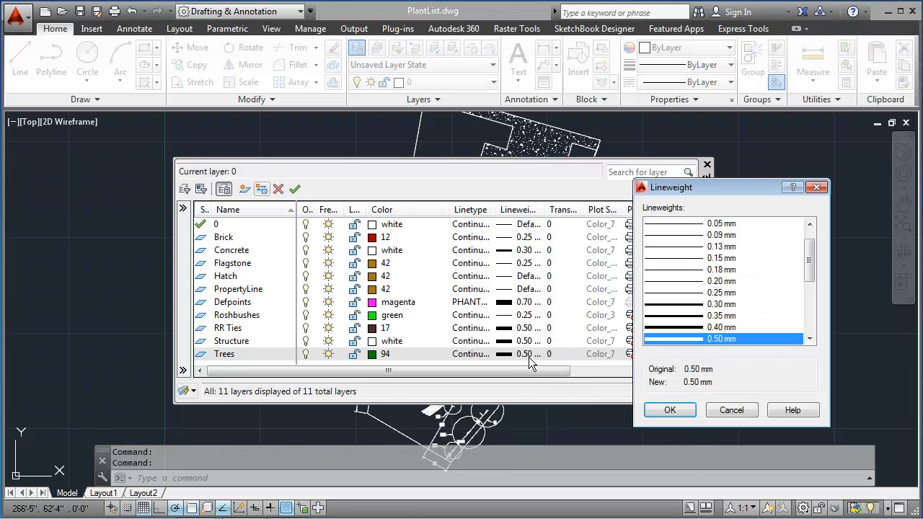
{"action": "left_click", "coordinate": [680, 328]}
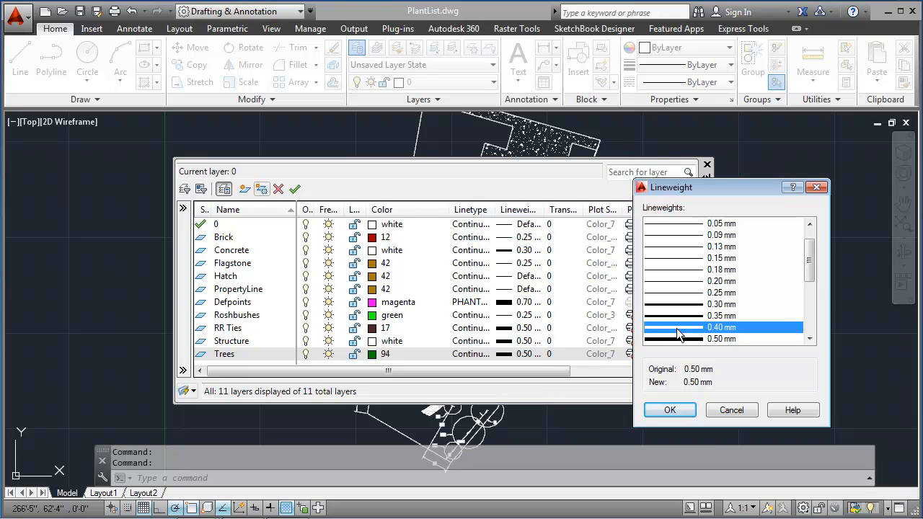
{"action": "left_click", "coordinate": [671, 411]}
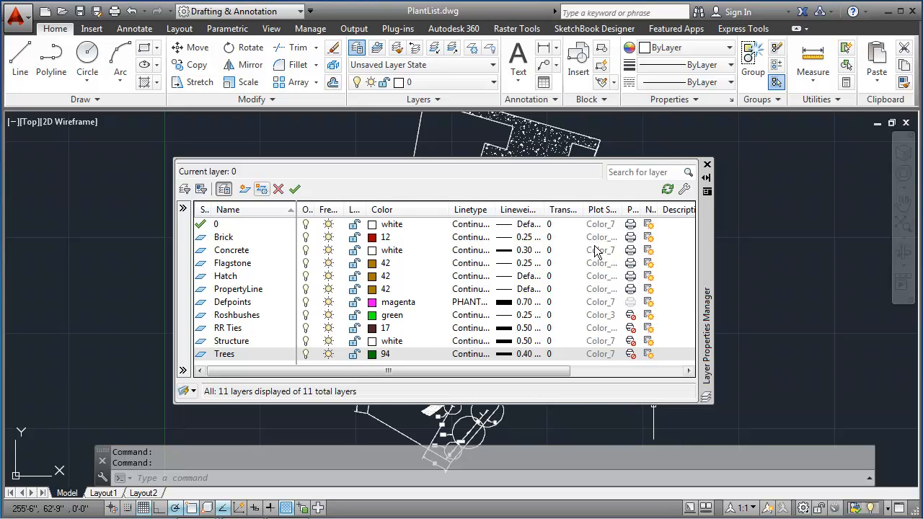
{"action": "left_click", "coordinate": [707, 164]}
Review the list of layers available in the drawing without changing the current layer.
{"action": "middle_click_drag", "start_coordinate": [600, 360], "coordinate": [589, 291]}
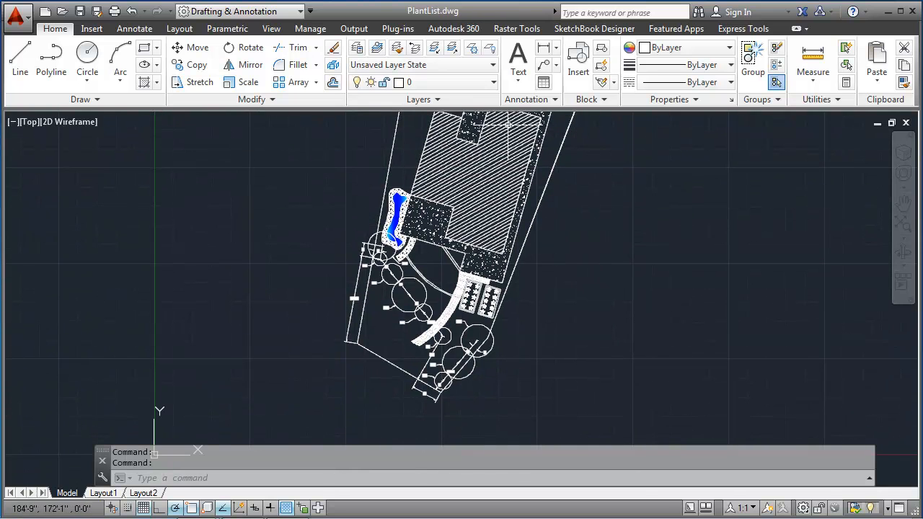
{"action": "left_click", "coordinate": [446, 84]}
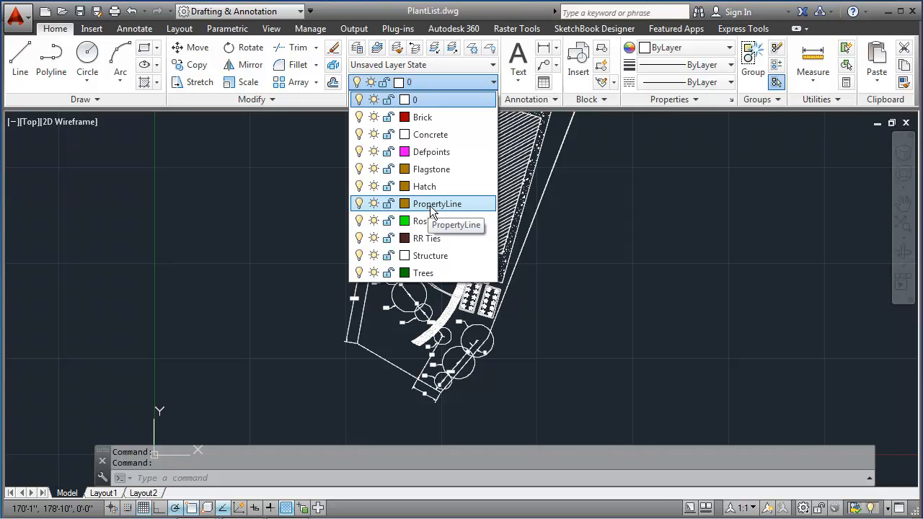
{"action": "left_click", "coordinate": [610, 215]}
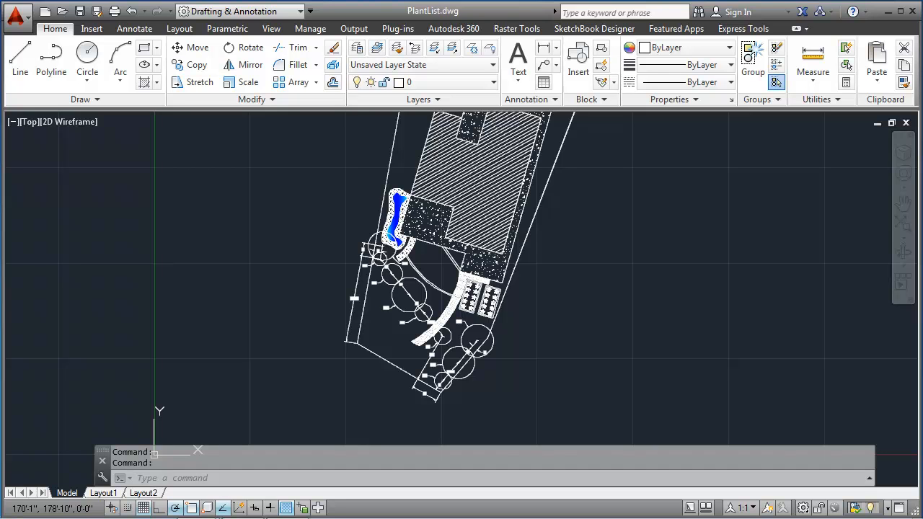
Open the layer manager and set the PropertyLine layer's color to magenta.
{"action": "type", "text": "LAYER"}
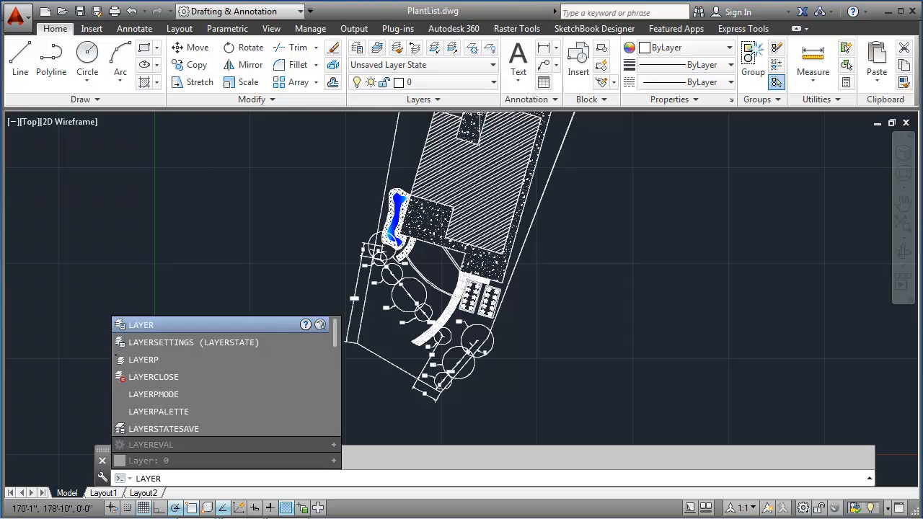
{"action": "key", "text": "Return"}
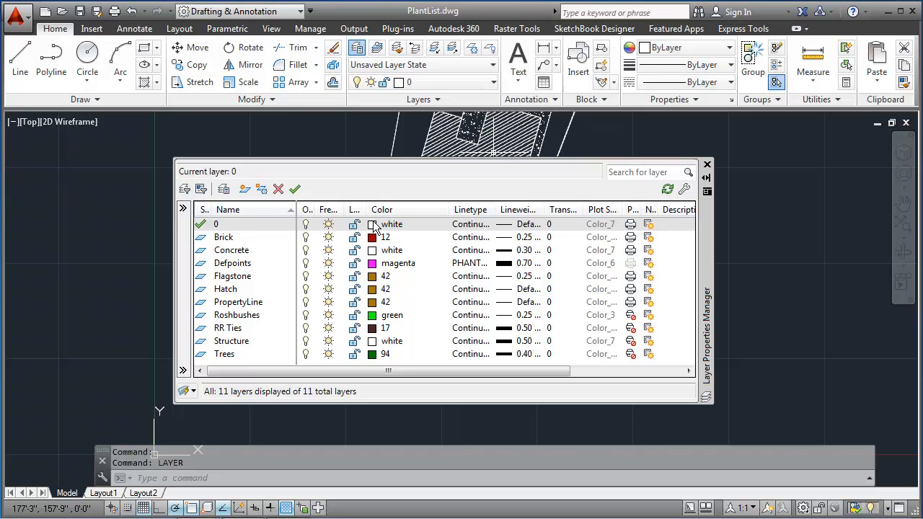
{"action": "left_click", "coordinate": [252, 304]}
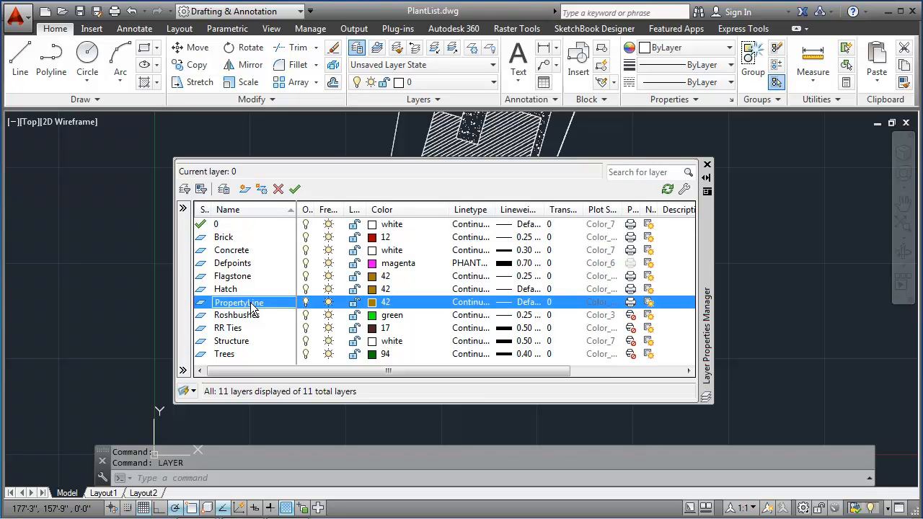
{"action": "left_click", "coordinate": [388, 303]}
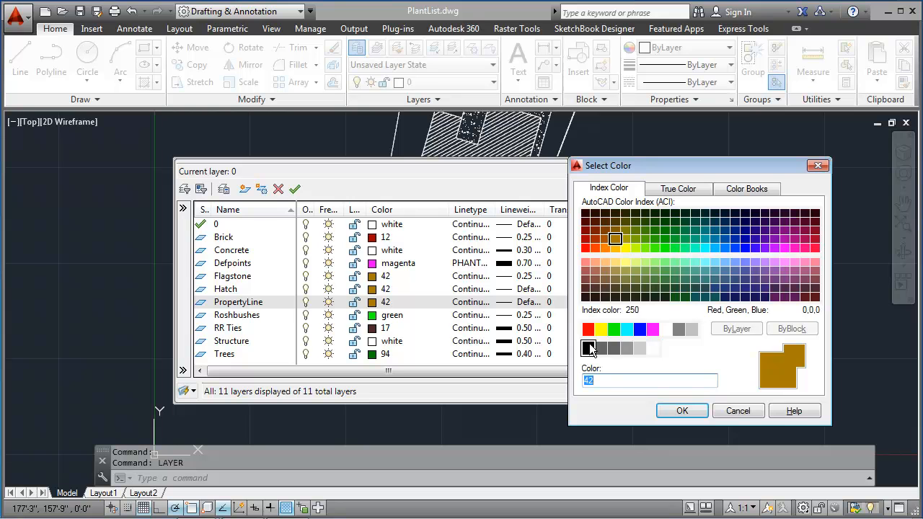
{"action": "left_click", "coordinate": [652, 331]}
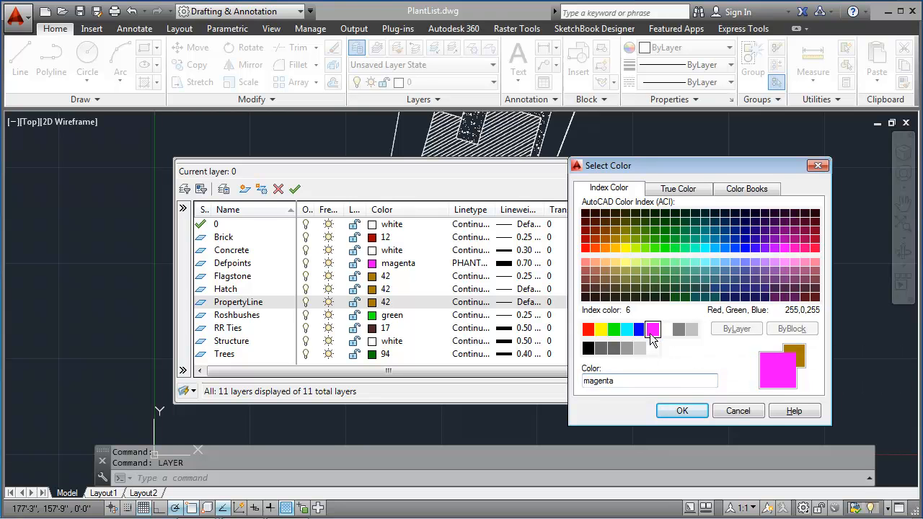
{"action": "left_click", "coordinate": [672, 414]}
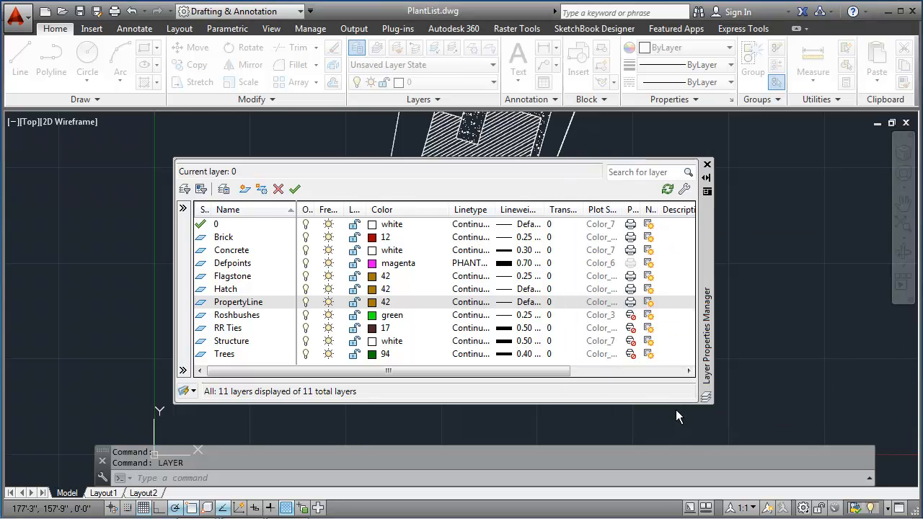
Set the PropertyLine layer's linetype to PHANTOM.
{"action": "left_click", "coordinate": [480, 307]}
{"action": "left_click", "coordinate": [617, 289]}
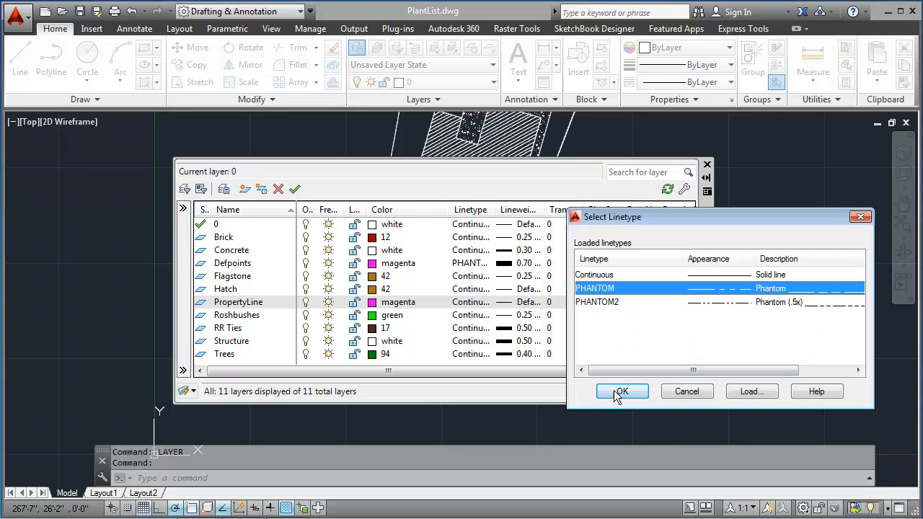
{"action": "left_click", "coordinate": [619, 391]}
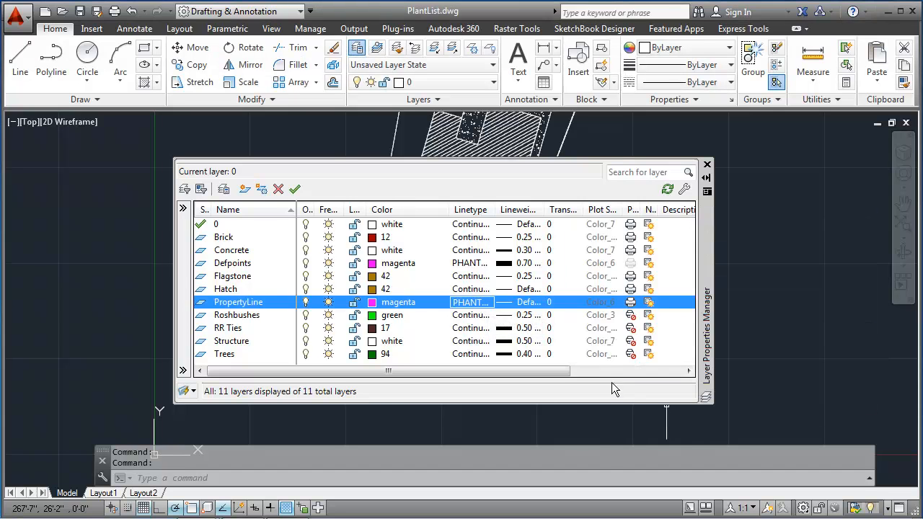
Set the PropertyLine layer's lineweight to 0.70 mm.
{"action": "left_click", "coordinate": [530, 306]}
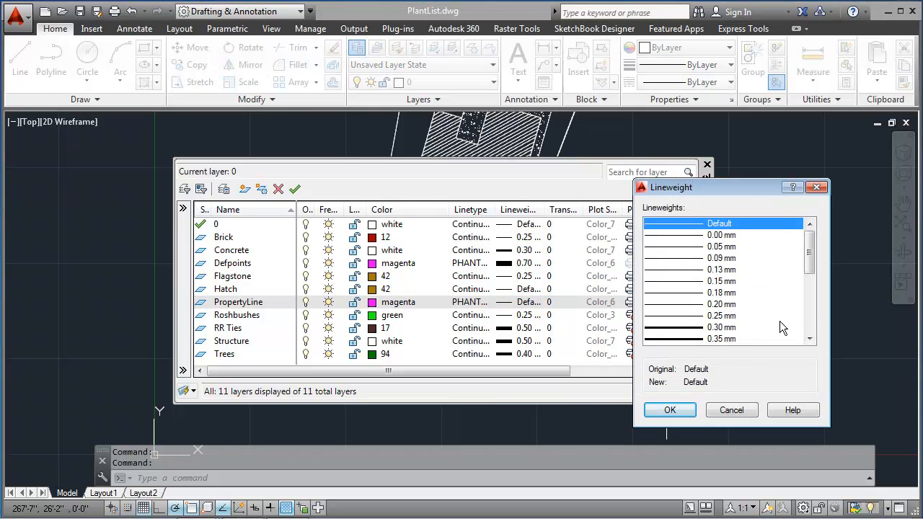
{"action": "left_click", "coordinate": [810, 339]}
{"action": "left_click", "coordinate": [810, 339]}
{"action": "left_click", "coordinate": [809, 339]}
{"action": "left_click", "coordinate": [810, 339]}
{"action": "left_click", "coordinate": [694, 340]}
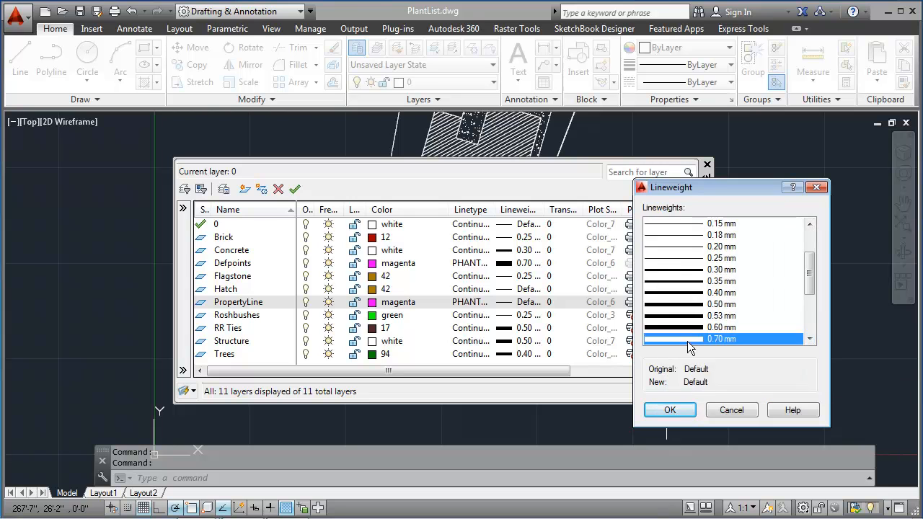
{"action": "left_click", "coordinate": [669, 411]}
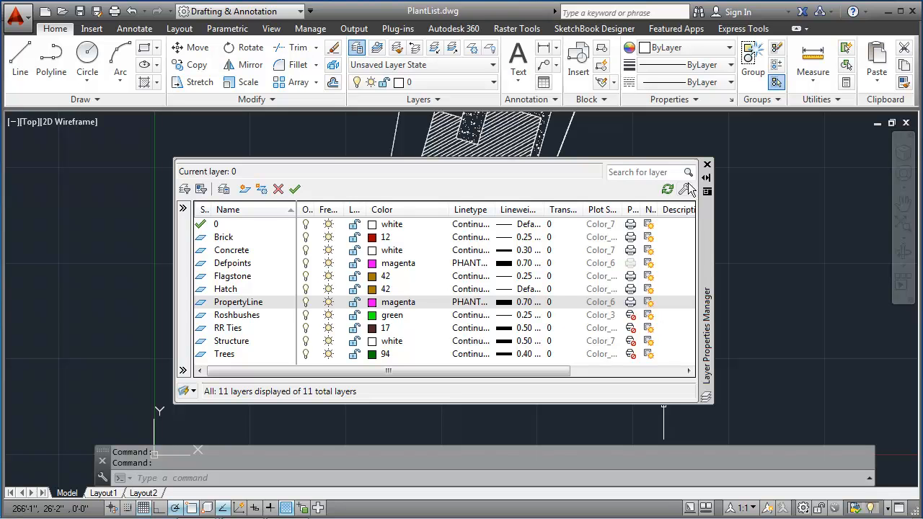
Close the layer manager and make PropertyLine the current layer.
{"action": "left_click", "coordinate": [707, 165]}
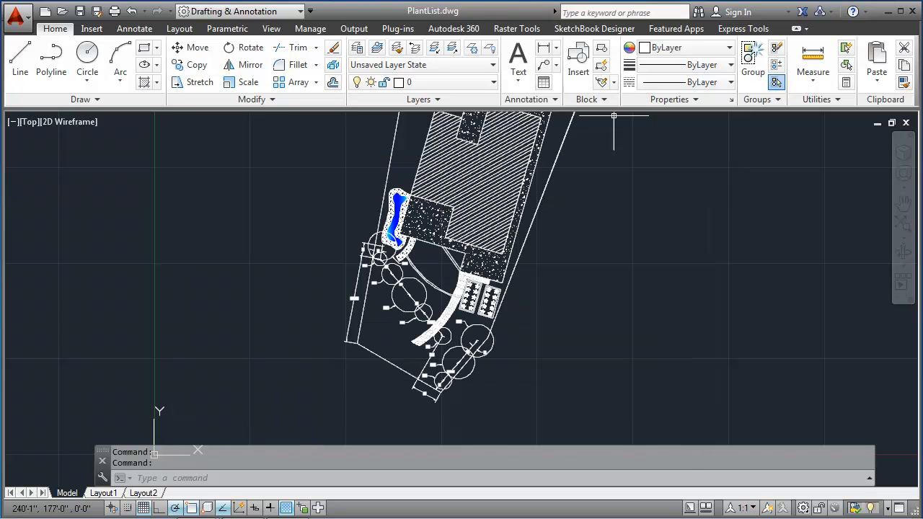
{"action": "left_click", "coordinate": [475, 82]}
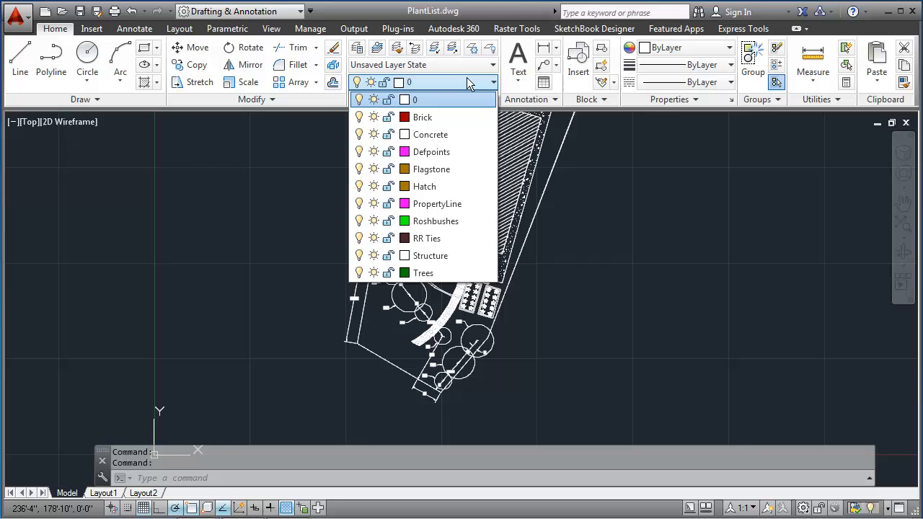
{"action": "left_click", "coordinate": [433, 204]}
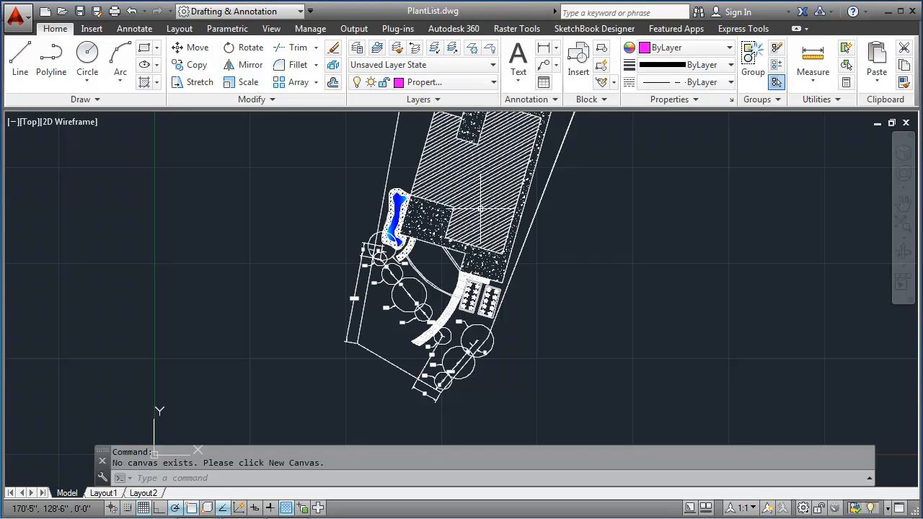
Select all the outer boundary lines around the lot, assign them to the PropertyLine layer, and clear the selection.
{"action": "left_click", "coordinate": [539, 204]}
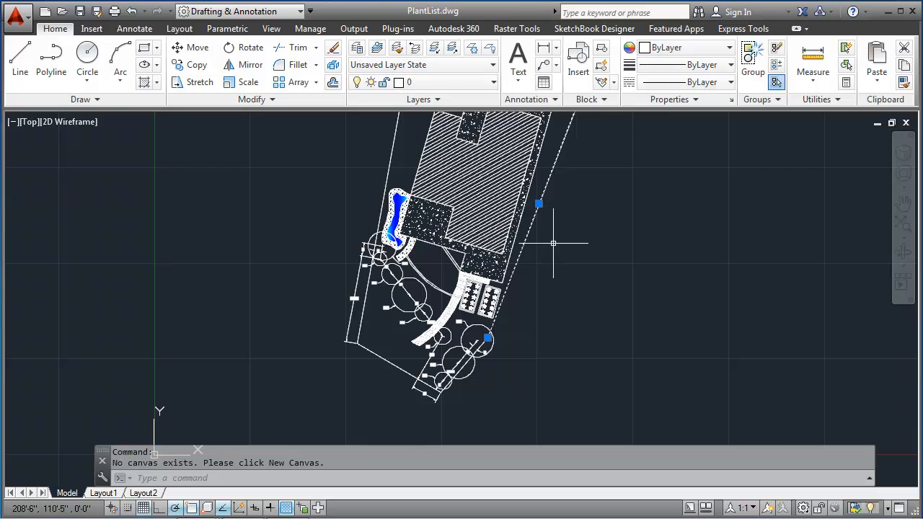
{"action": "scroll", "coordinate": [551, 198], "scroll_direction": "down", "scroll_amount": 3}
{"action": "scroll", "coordinate": [532, 175], "scroll_direction": "up", "scroll_amount": 3}
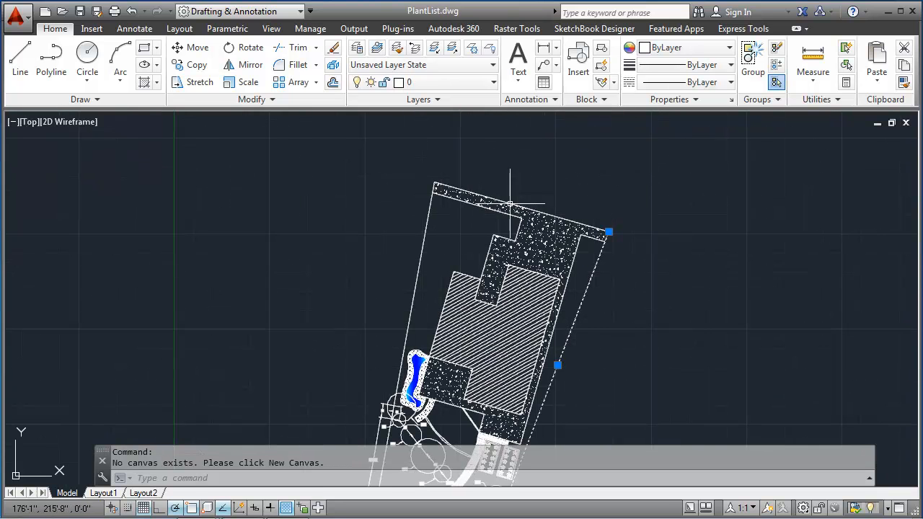
{"action": "scroll", "coordinate": [497, 198], "scroll_direction": "up", "scroll_amount": 4}
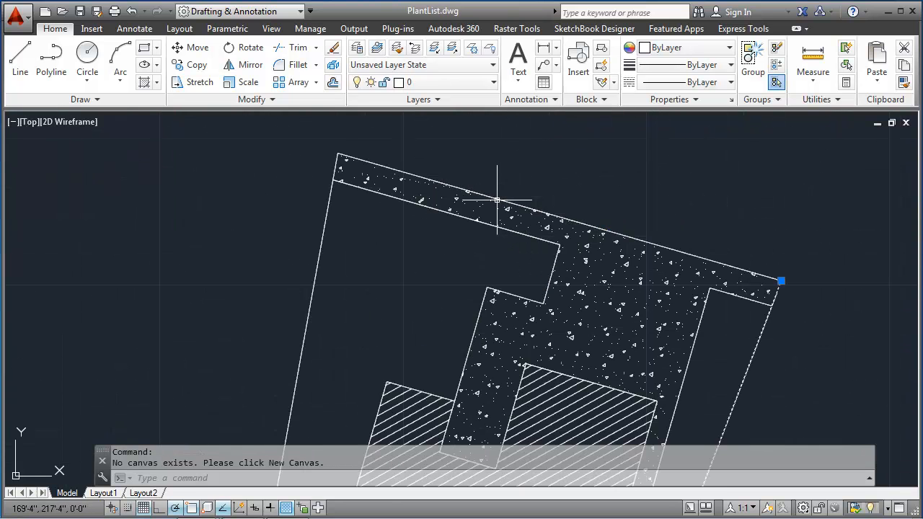
{"action": "scroll", "coordinate": [498, 198], "scroll_direction": "down", "scroll_amount": 2}
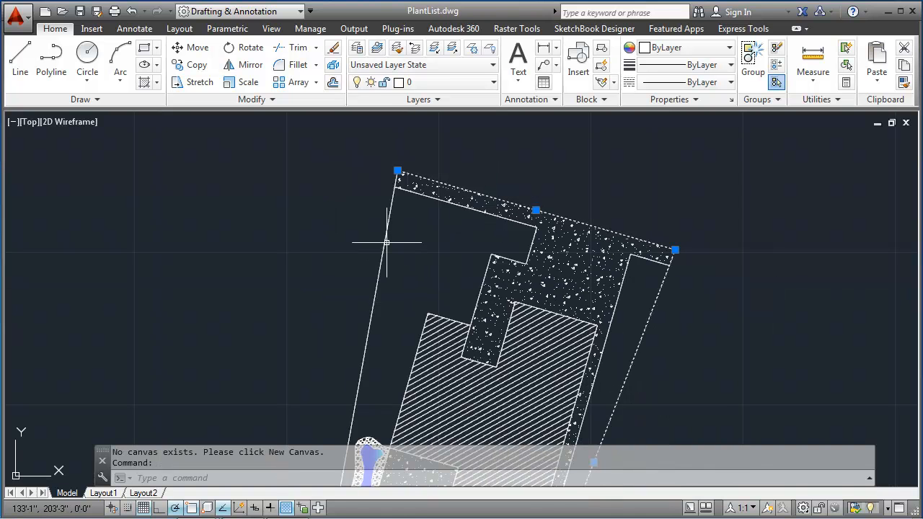
{"action": "scroll", "coordinate": [384, 243], "scroll_direction": "down", "scroll_amount": 3}
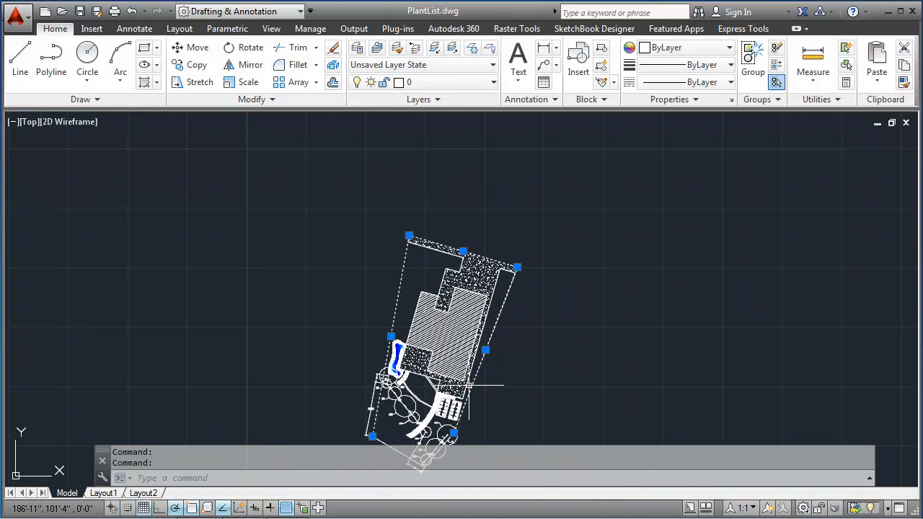
{"action": "scroll", "coordinate": [456, 279], "scroll_direction": "up", "scroll_amount": 4}
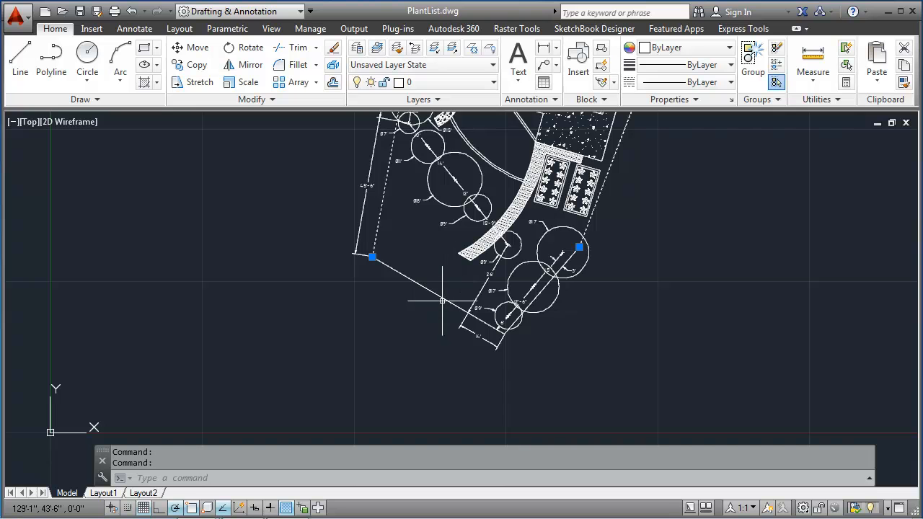
{"action": "scroll", "coordinate": [530, 303], "scroll_direction": "up", "scroll_amount": 2}
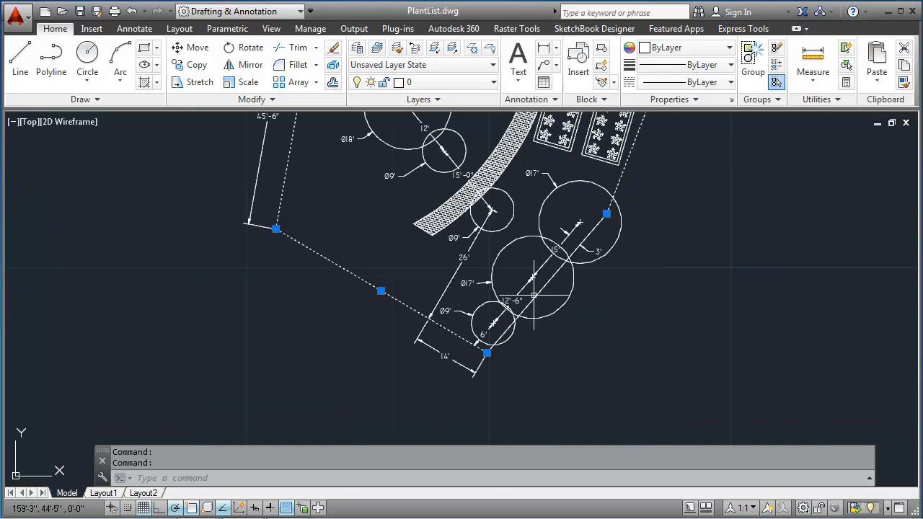
{"action": "scroll", "coordinate": [685, 209], "scroll_direction": "down", "scroll_amount": 2}
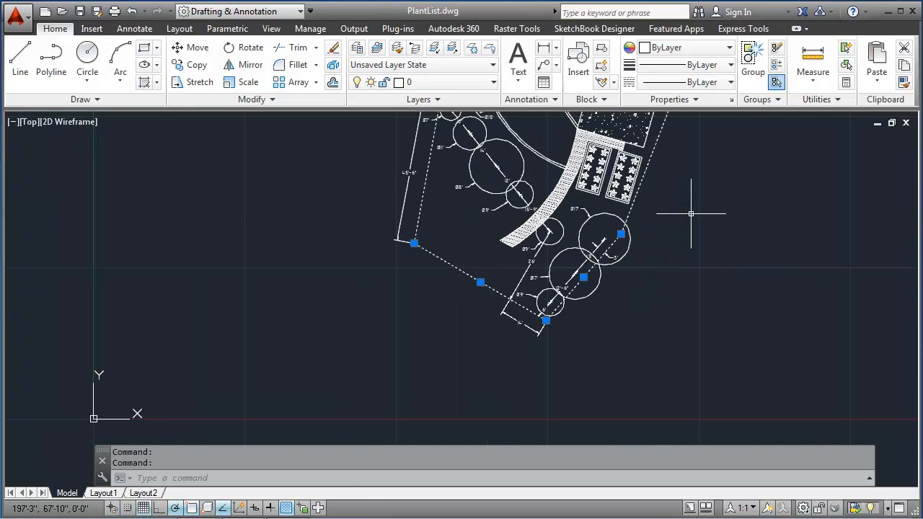
{"action": "middle_click_drag", "start_coordinate": [680, 195], "coordinate": [630, 370]}
{"action": "scroll", "coordinate": [672, 228], "scroll_direction": "down", "scroll_amount": 2}
{"action": "mouse_move", "coordinate": [671, 235]}
{"action": "middle_mouse_down"}
{"action": "mouse_move", "coordinate": [642, 321]}
{"action": "mouse_move", "coordinate": [628, 303]}
{"action": "middle_mouse_up"}
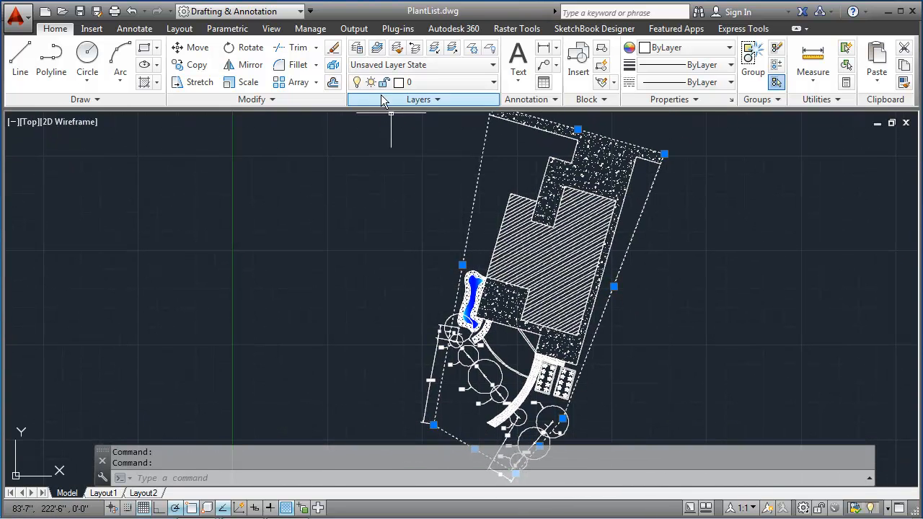
{"action": "left_click", "coordinate": [409, 83]}
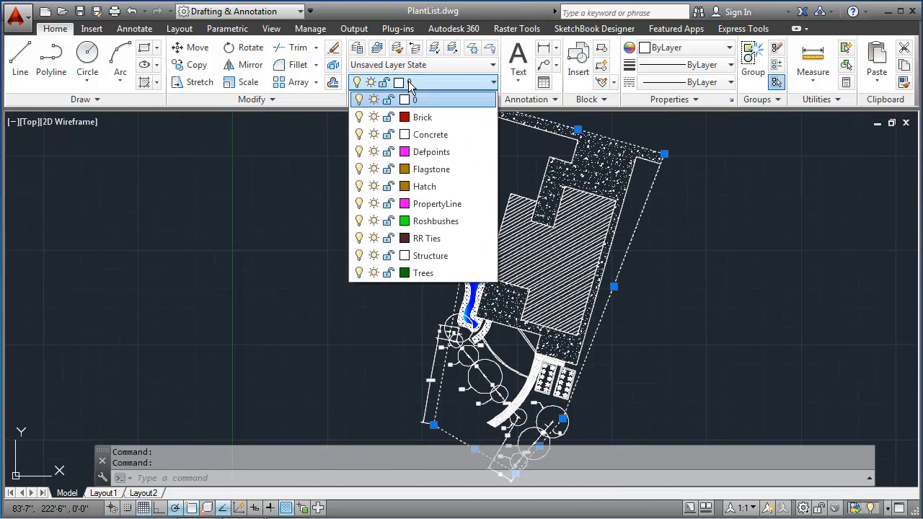
{"action": "left_click", "coordinate": [429, 204]}
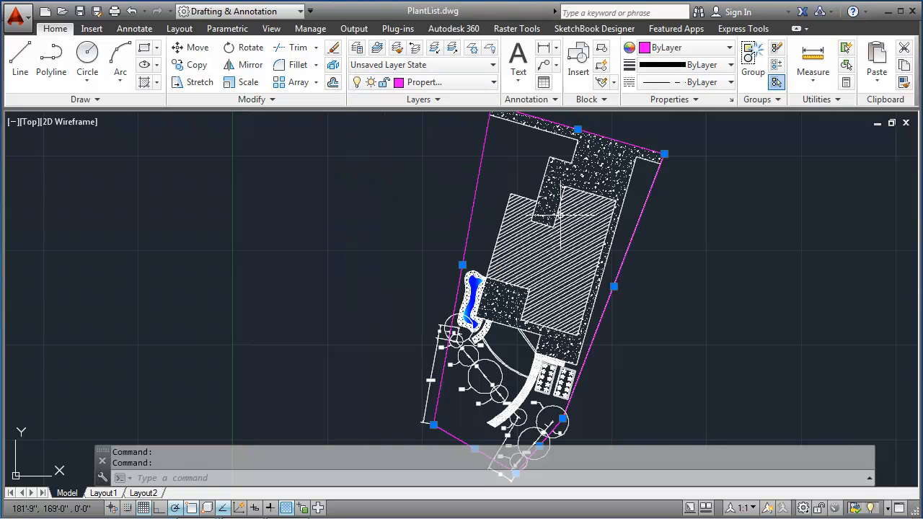
{"action": "key", "text": "Escape"}
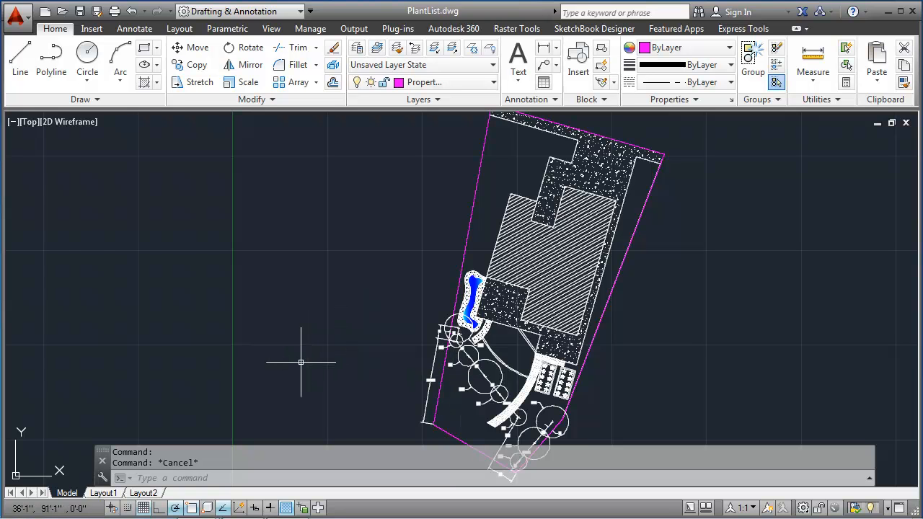
Turn on the lineweight display and examine the dash pattern of the property boundary up close and in full view.
{"action": "left_click", "coordinate": [272, 508]}
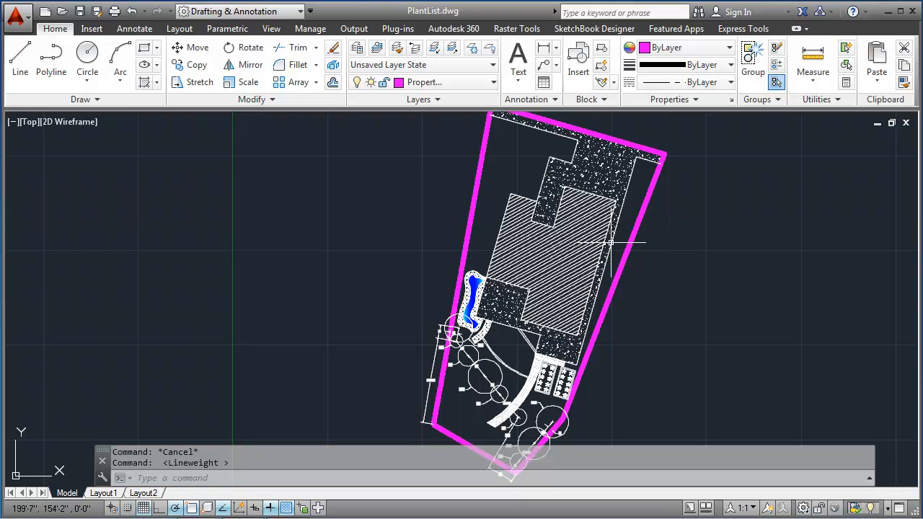
{"action": "scroll", "coordinate": [626, 257], "scroll_direction": "up", "scroll_amount": 5}
{"action": "scroll", "coordinate": [628, 260], "scroll_direction": "up", "scroll_amount": 5}
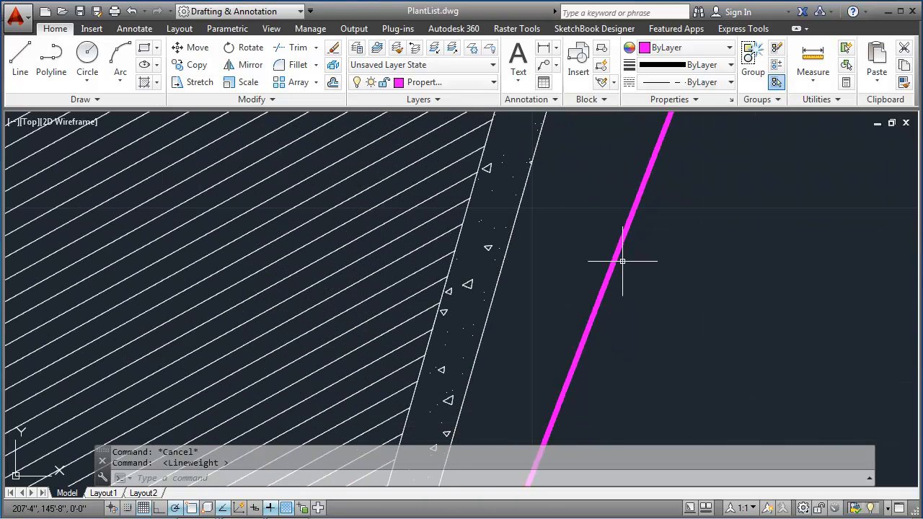
{"action": "scroll", "coordinate": [614, 262], "scroll_direction": "up", "scroll_amount": 3}
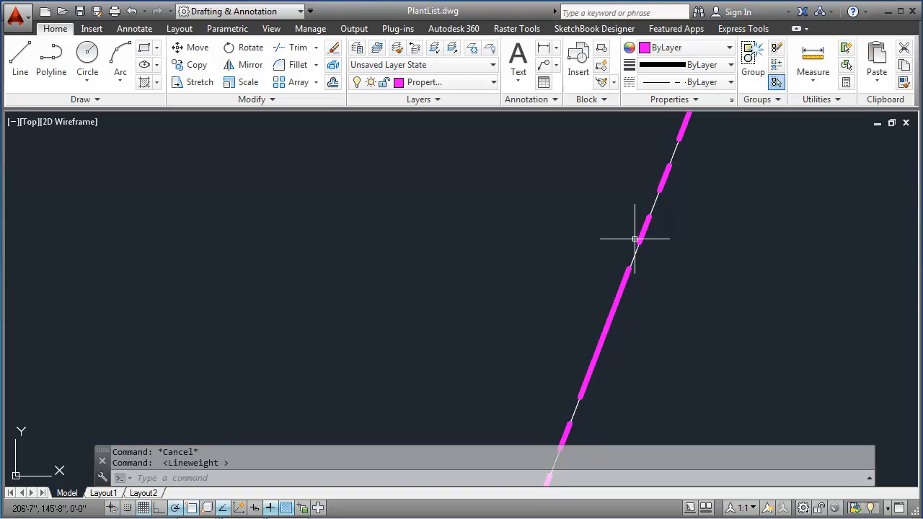
{"action": "mouse_move", "coordinate": [665, 137]}
{"action": "middle_mouse_down"}
{"action": "mouse_move", "coordinate": [593, 292]}
{"action": "mouse_move", "coordinate": [563, 320]}
{"action": "middle_mouse_up"}
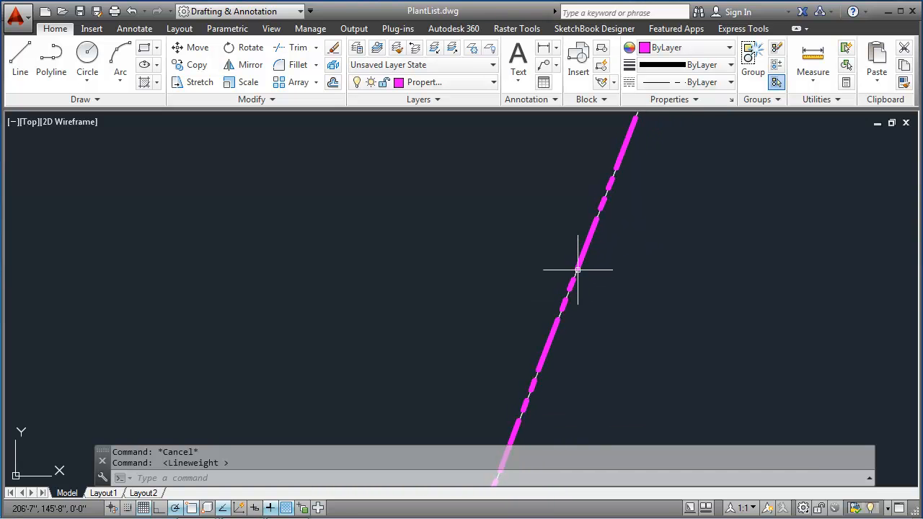
{"action": "scroll", "coordinate": [577, 274], "scroll_direction": "down", "scroll_amount": 8}
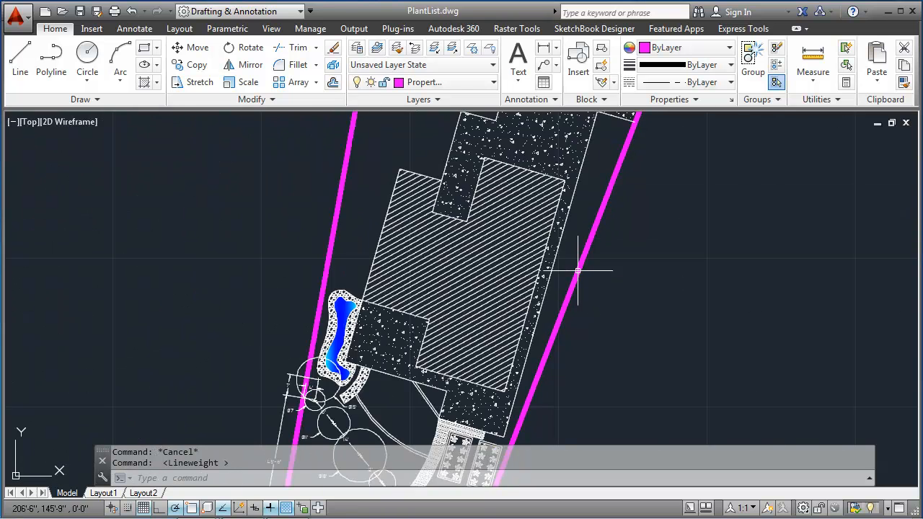
{"action": "scroll", "coordinate": [545, 278], "scroll_direction": "up", "scroll_amount": 2}
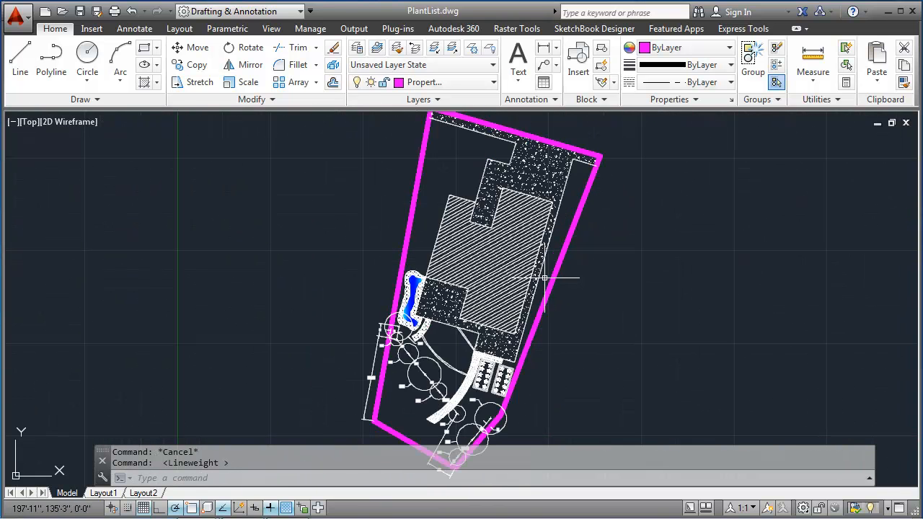
{"action": "scroll", "coordinate": [545, 278], "scroll_direction": "down", "scroll_amount": 2}
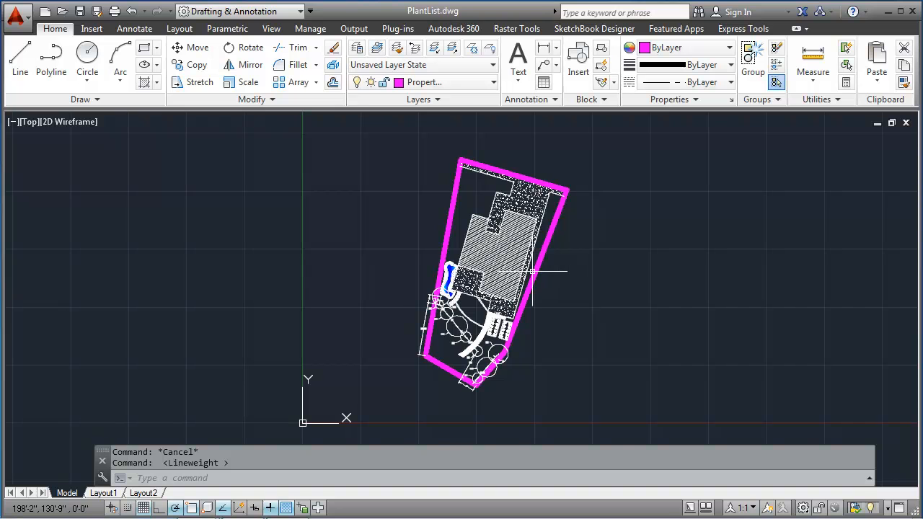
{"action": "scroll", "coordinate": [532, 274], "scroll_direction": "up", "scroll_amount": 3}
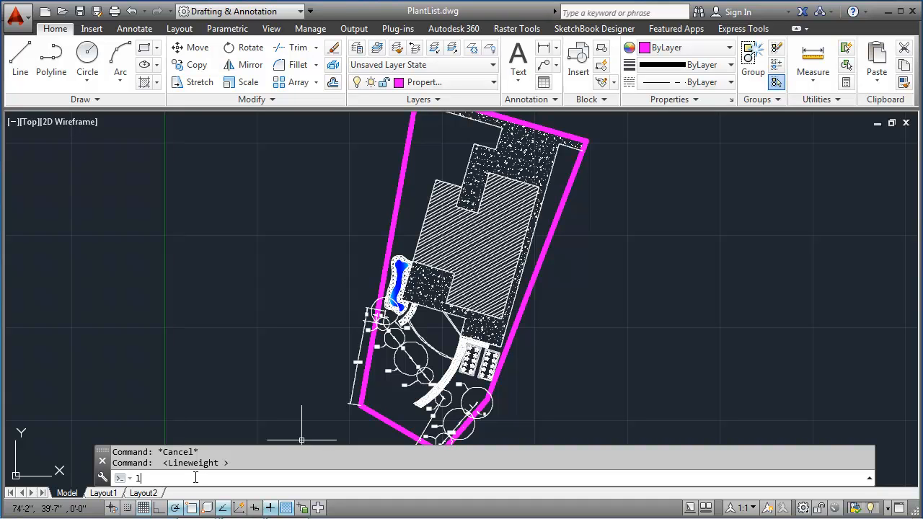
Set the global linetype scale factor to 120 with LTSCALE.
{"action": "type", "text": "TS"}
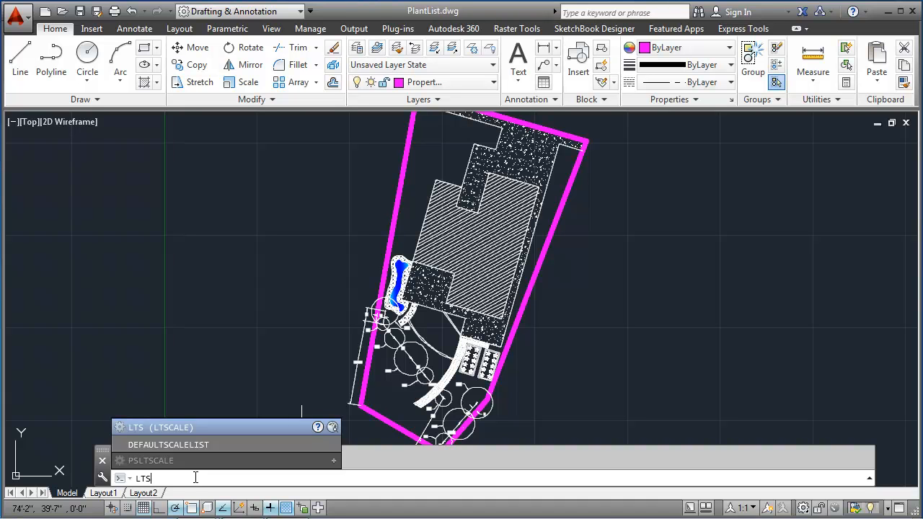
{"action": "key", "text": "Return"}
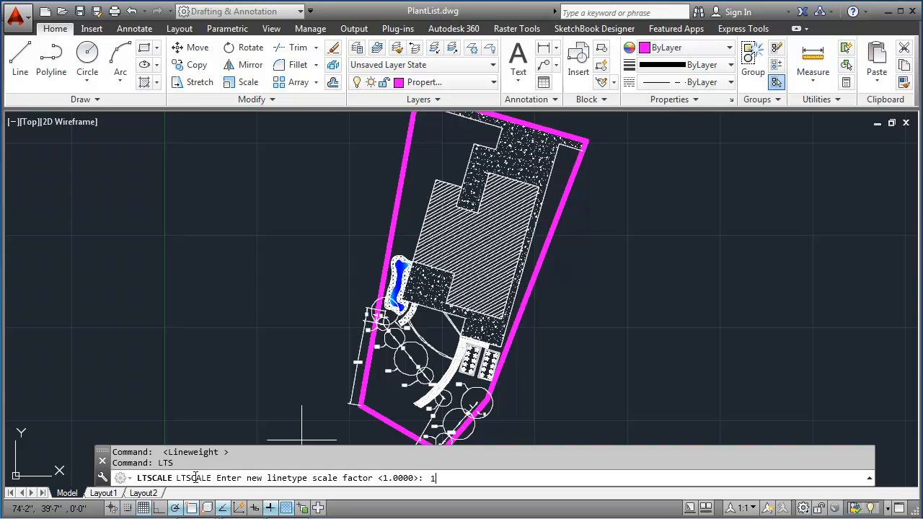
{"action": "key", "text": "Return"}
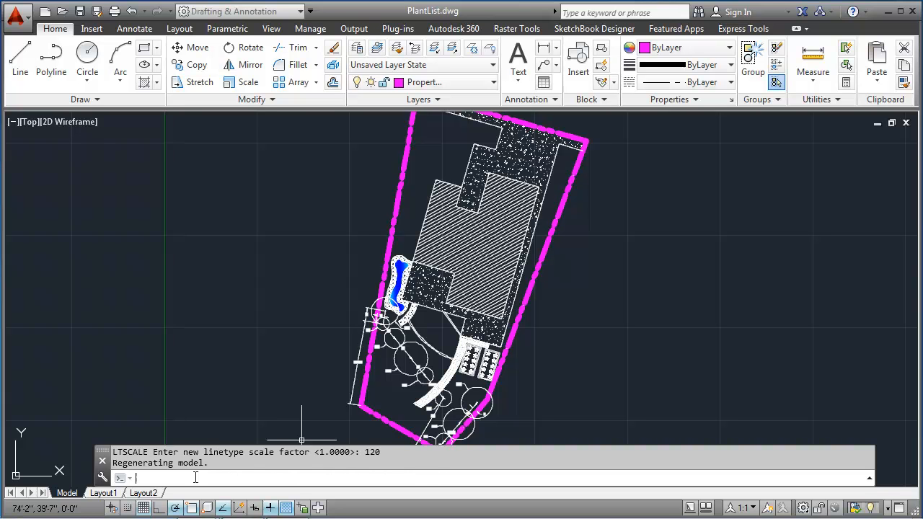
Erase the thin continuous line lying beneath the dashed property boundary on the house's east side.
{"action": "scroll", "coordinate": [543, 324], "scroll_direction": "up", "scroll_amount": 2}
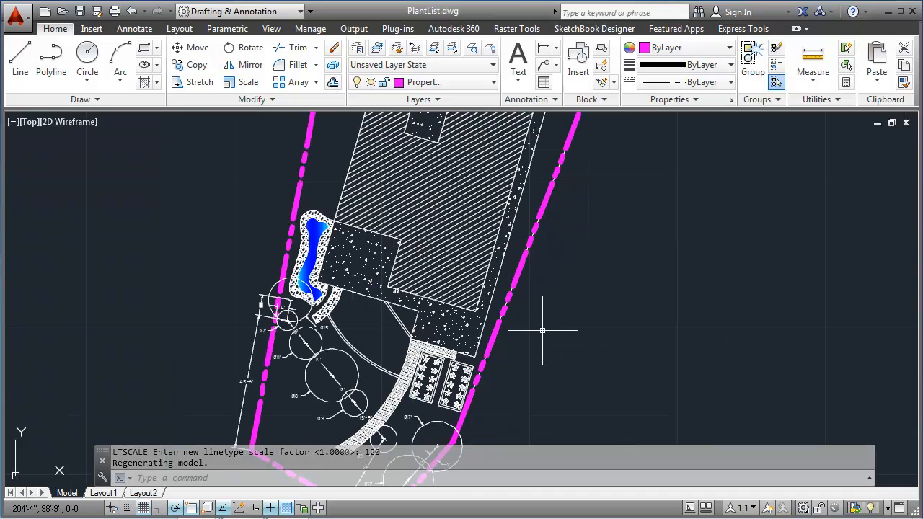
{"action": "scroll", "coordinate": [540, 221], "scroll_direction": "up", "scroll_amount": 2}
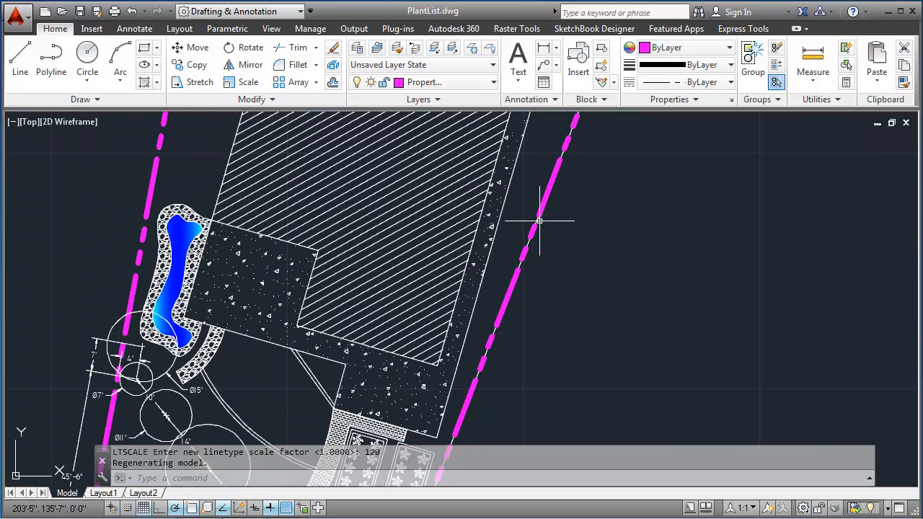
{"action": "scroll", "coordinate": [540, 220], "scroll_direction": "up", "scroll_amount": 2}
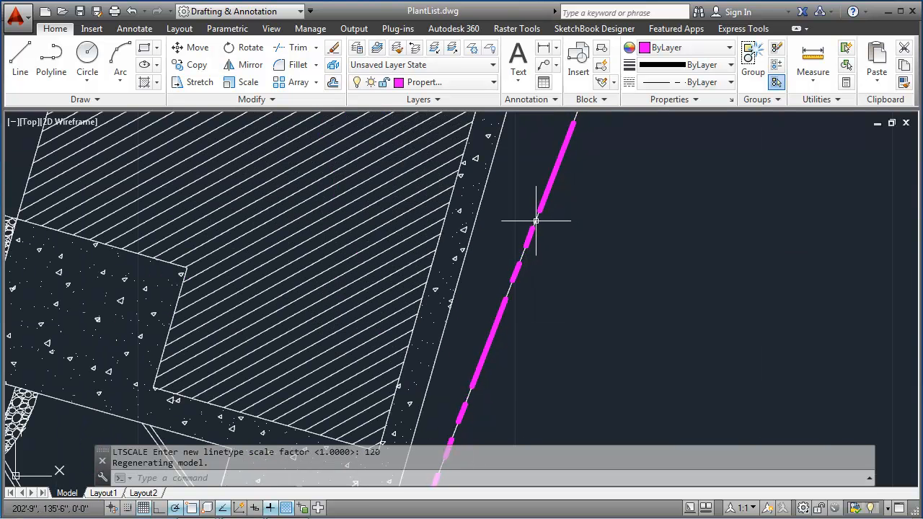
{"action": "left_click", "coordinate": [536, 220]}
{"action": "key", "text": "Delete"}
{"action": "scroll", "coordinate": [538, 216], "scroll_direction": "down", "scroll_amount": 8}
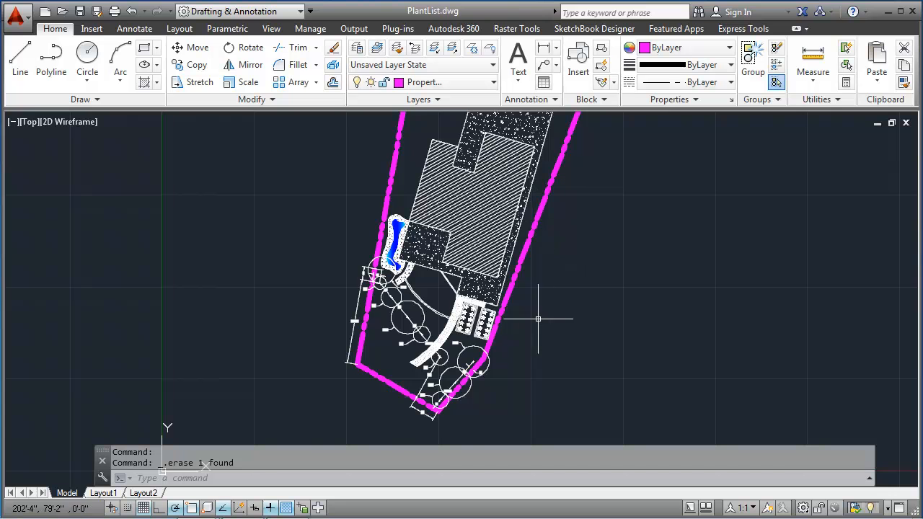
Assign the AR-CONC concrete hatch around the house to the Hatch layer and clear the selection.
{"action": "scroll", "coordinate": [490, 369], "scroll_direction": "up", "scroll_amount": 3}
{"action": "scroll", "coordinate": [562, 209], "scroll_direction": "down", "scroll_amount": 2}
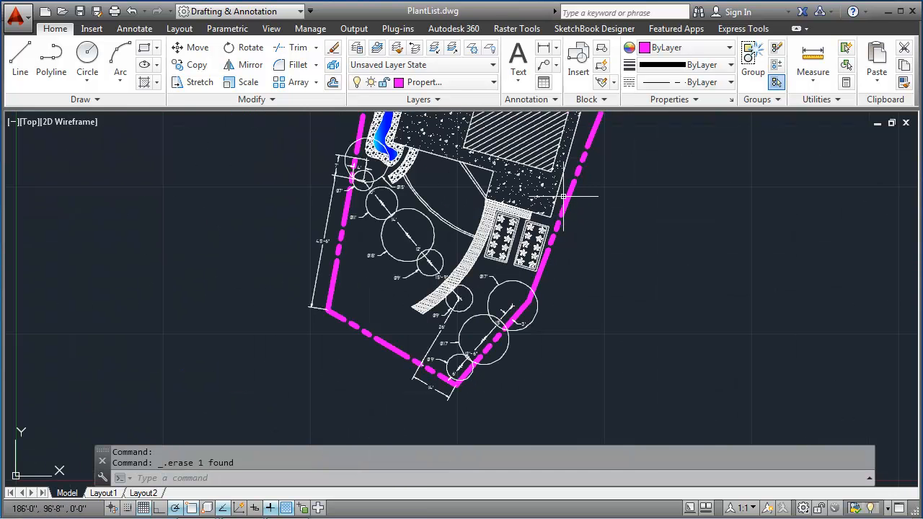
{"action": "middle_click_drag", "start_coordinate": [562, 257], "coordinate": [553, 324]}
{"action": "scroll", "coordinate": [594, 210], "scroll_direction": "down", "scroll_amount": 2}
{"action": "middle_click_drag", "start_coordinate": [546, 241], "coordinate": [477, 317]}
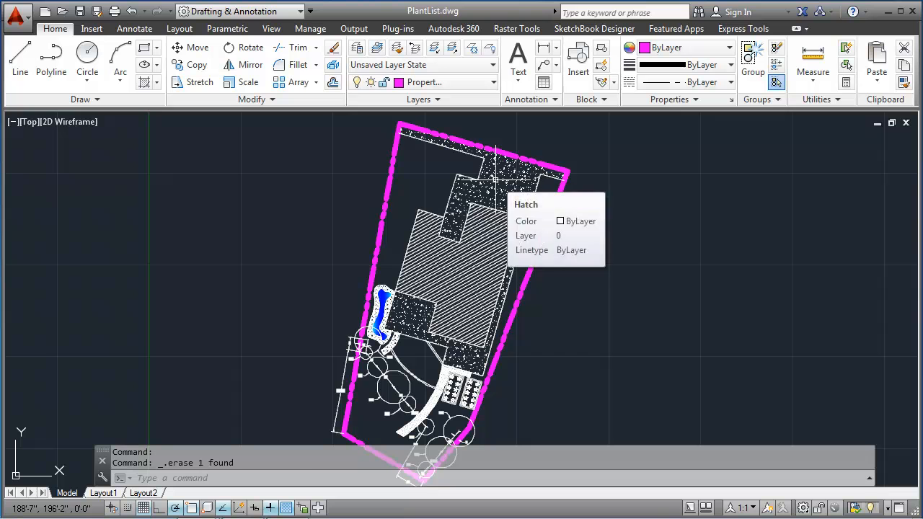
{"action": "left_click", "coordinate": [501, 182]}
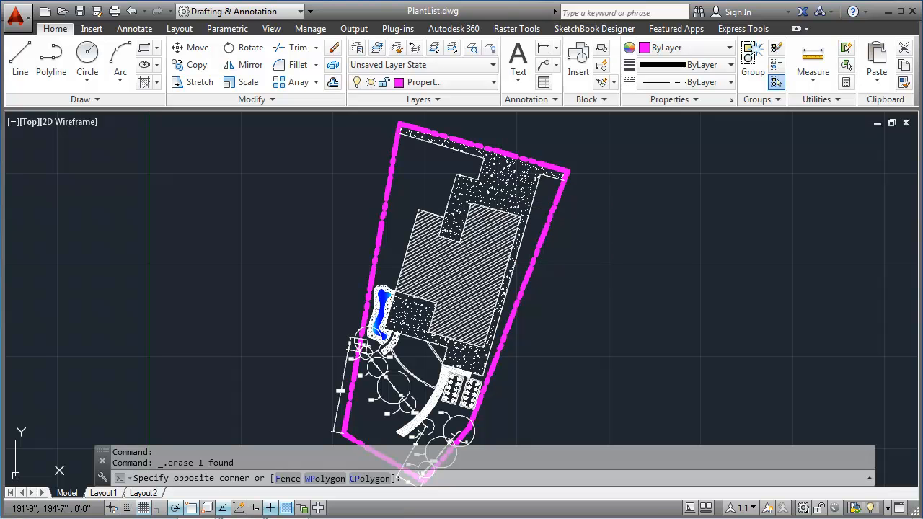
{"action": "left_click", "coordinate": [490, 191]}
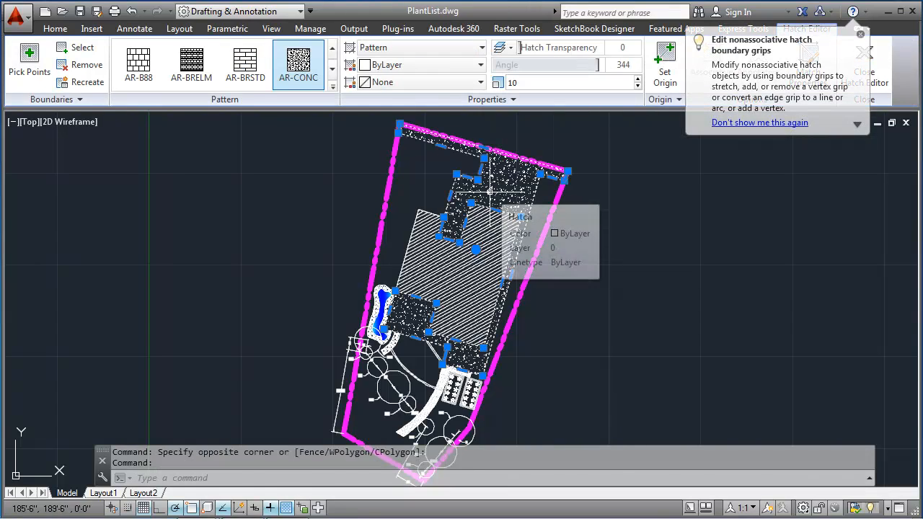
{"action": "left_click", "coordinate": [56, 29]}
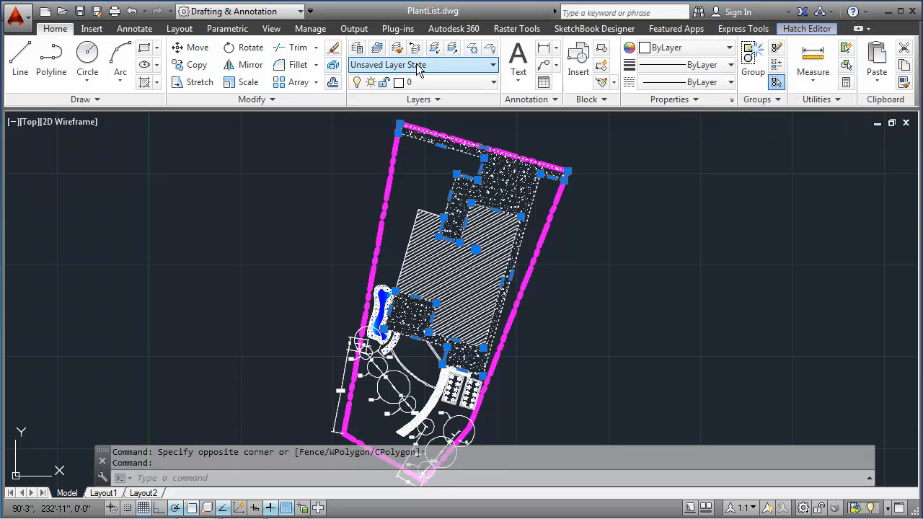
{"action": "left_click", "coordinate": [426, 84]}
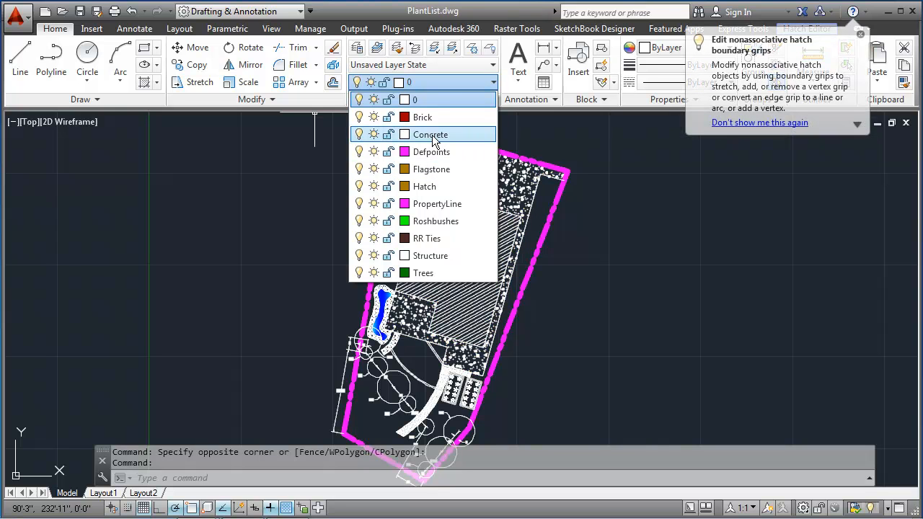
{"action": "left_click", "coordinate": [429, 189]}
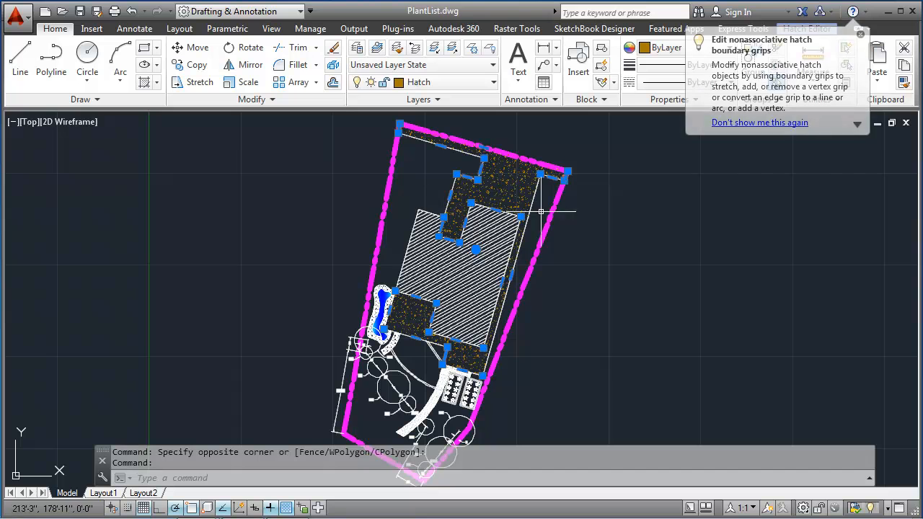
{"action": "key", "text": "Escape"}
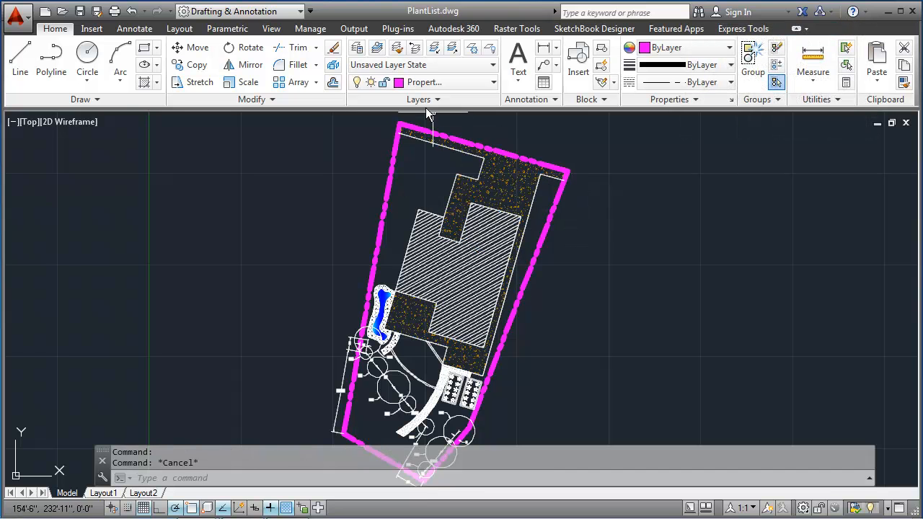
Change the Hatch layer's color to white and close the layer manager.
{"action": "left_click", "coordinate": [357, 49]}
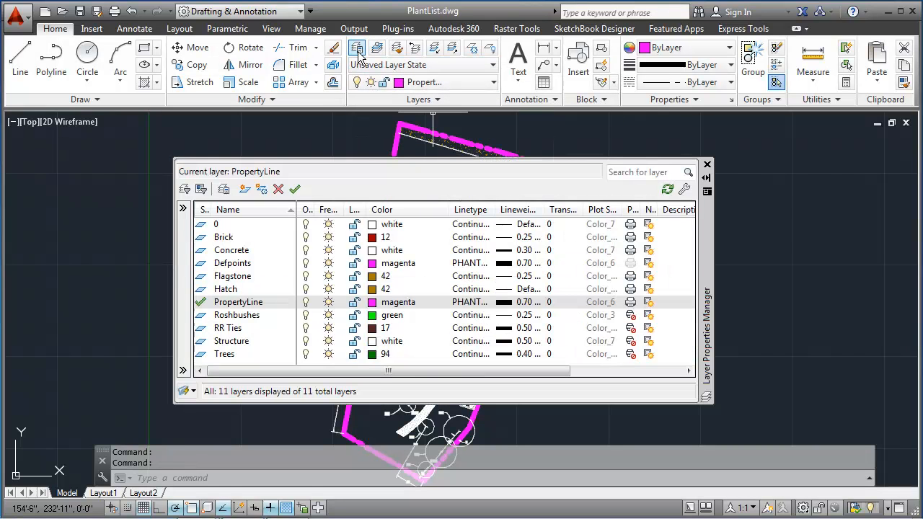
{"action": "left_click", "coordinate": [386, 291]}
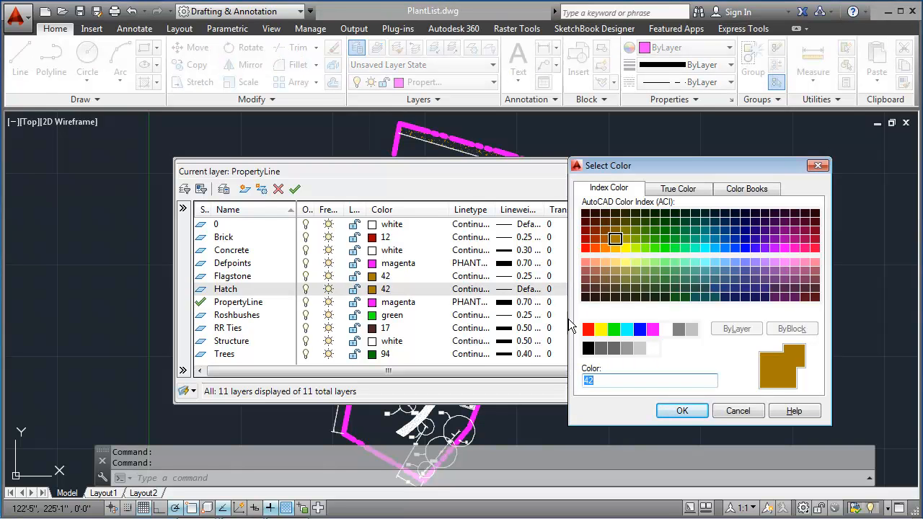
{"action": "left_click", "coordinate": [665, 329]}
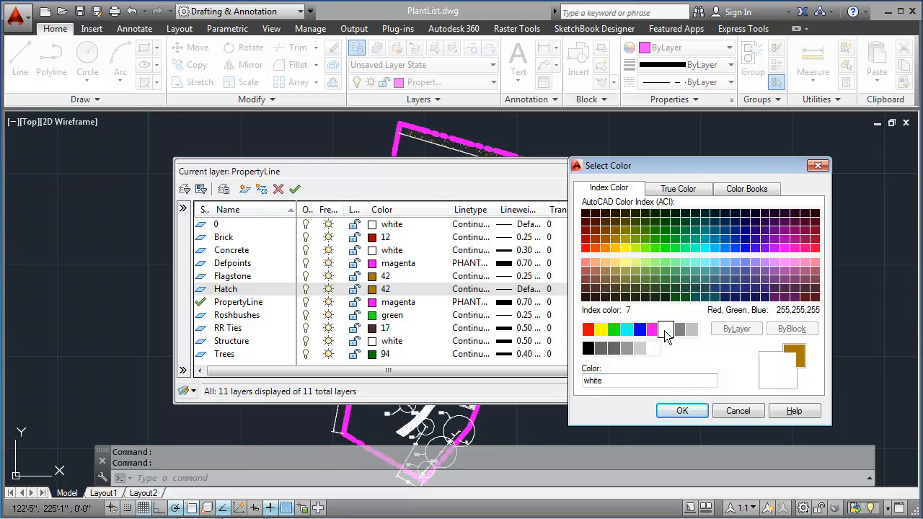
{"action": "left_click", "coordinate": [682, 411]}
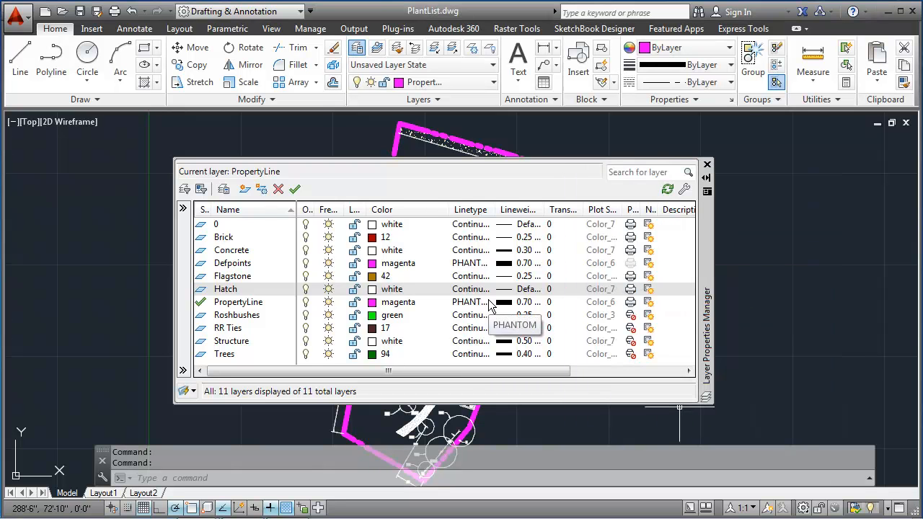
{"action": "left_click", "coordinate": [708, 164]}
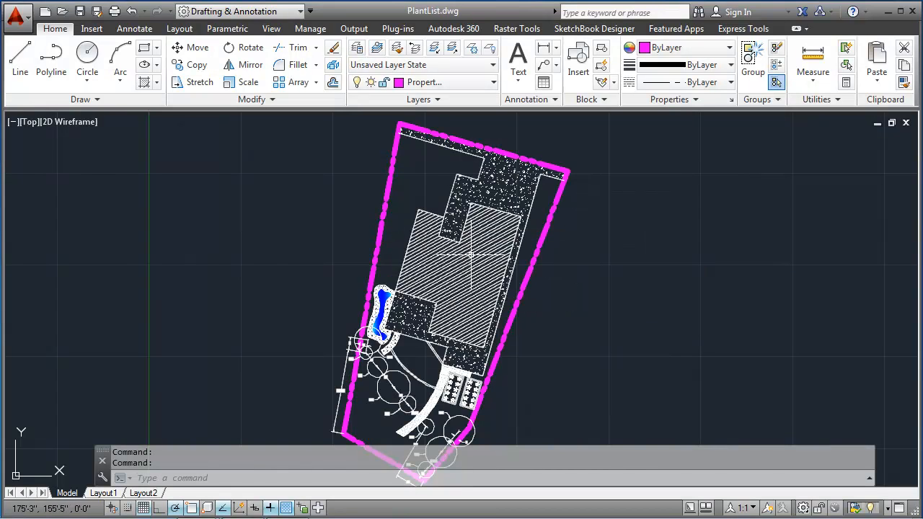
{"action": "scroll", "coordinate": [471, 168], "scroll_direction": "up", "scroll_amount": 2}
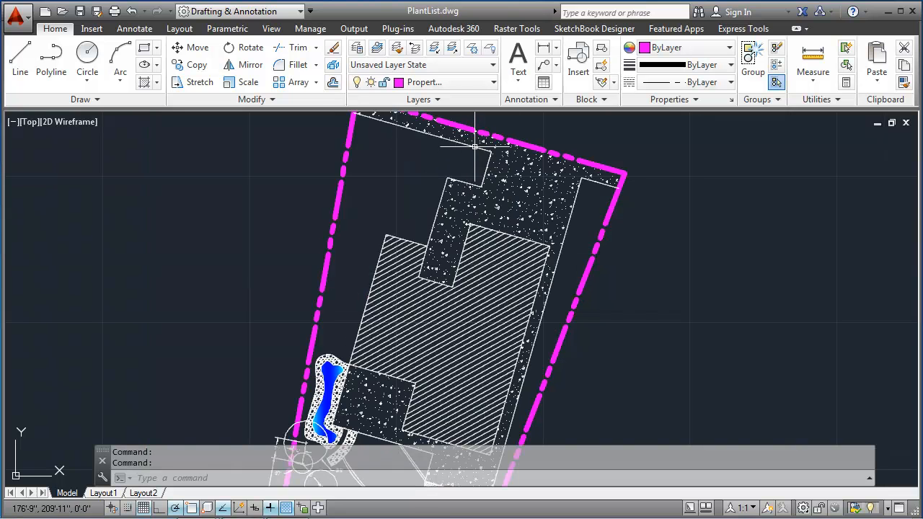
{"action": "left_click", "coordinate": [486, 188]}
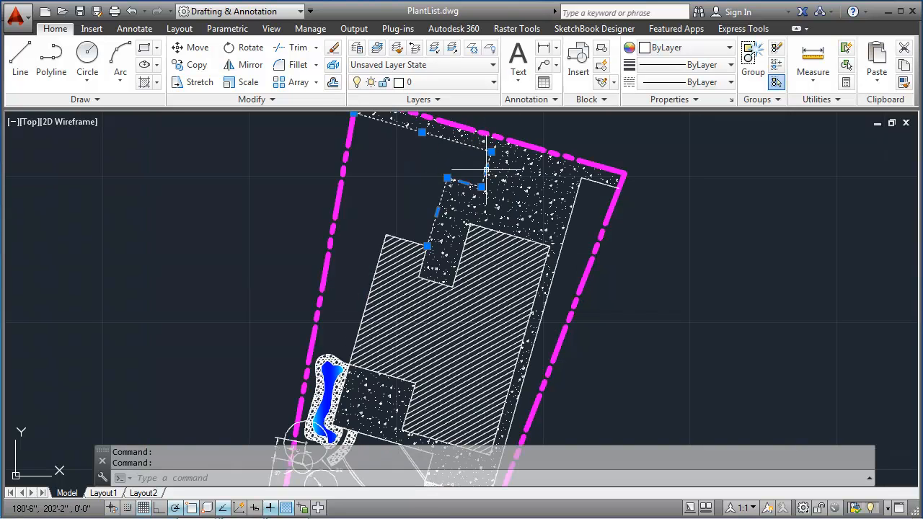
{"action": "scroll", "coordinate": [491, 220], "scroll_direction": "up", "scroll_amount": 2}
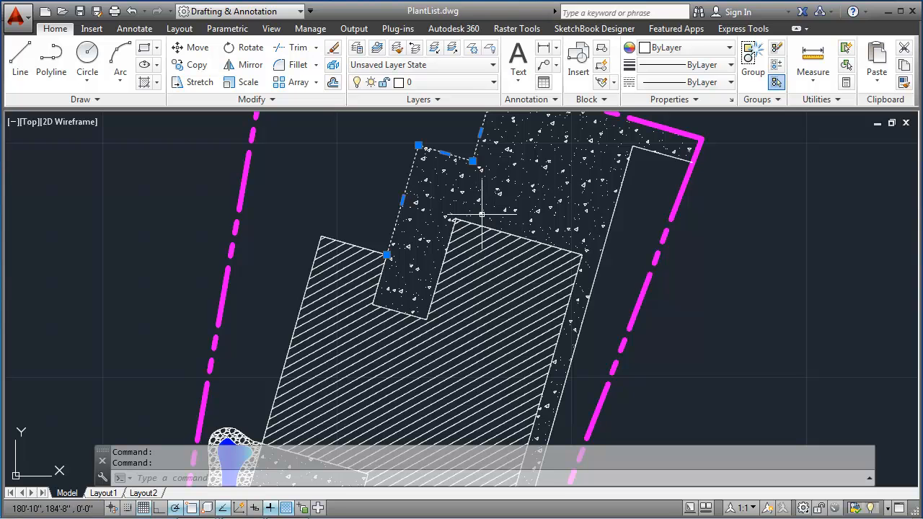
{"action": "left_click", "coordinate": [619, 193]}
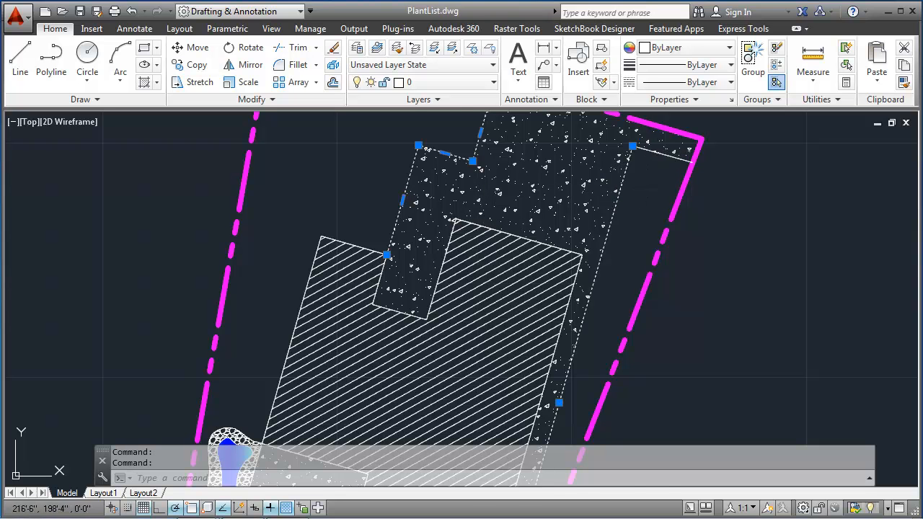
{"action": "scroll", "coordinate": [644, 188], "scroll_direction": "down", "scroll_amount": 5}
{"action": "scroll", "coordinate": [576, 303], "scroll_direction": "up", "scroll_amount": 4}
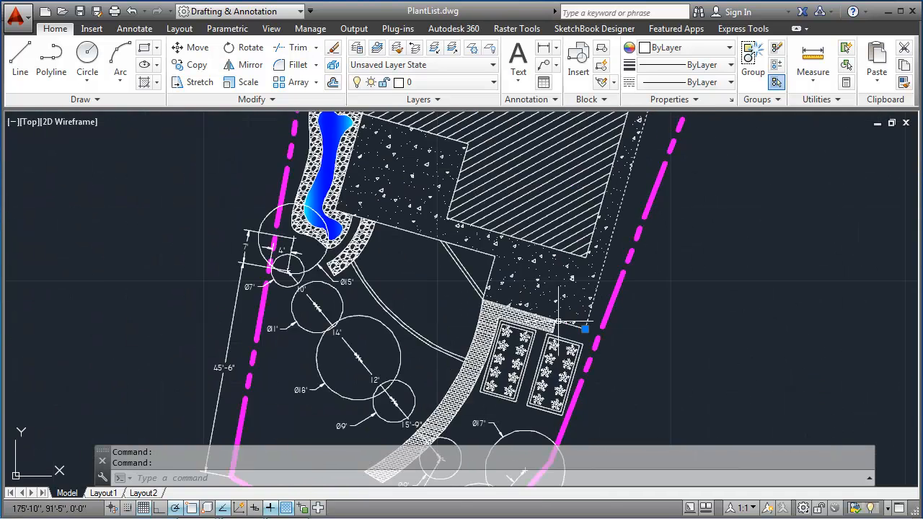
{"action": "scroll", "coordinate": [559, 321], "scroll_direction": "up", "scroll_amount": 4}
{"action": "left_click", "coordinate": [565, 326]}
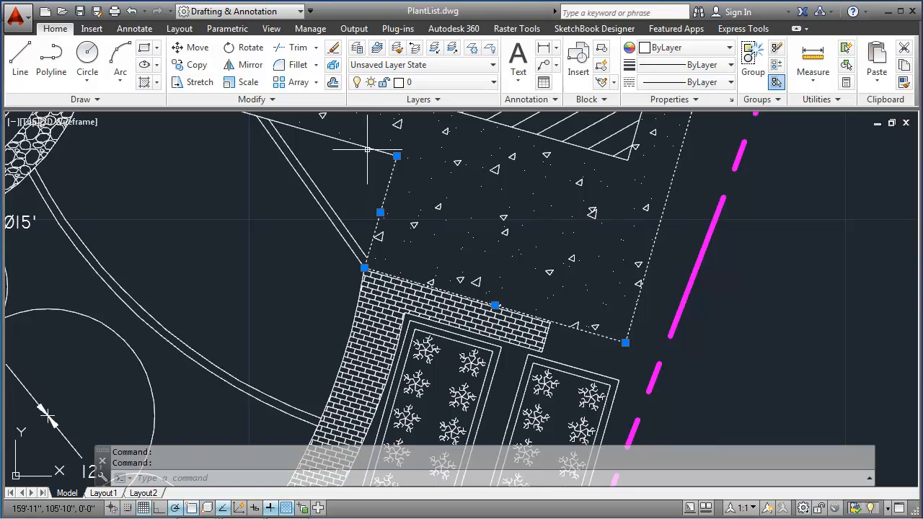
{"action": "scroll", "coordinate": [368, 148], "scroll_direction": "down", "scroll_amount": 5}
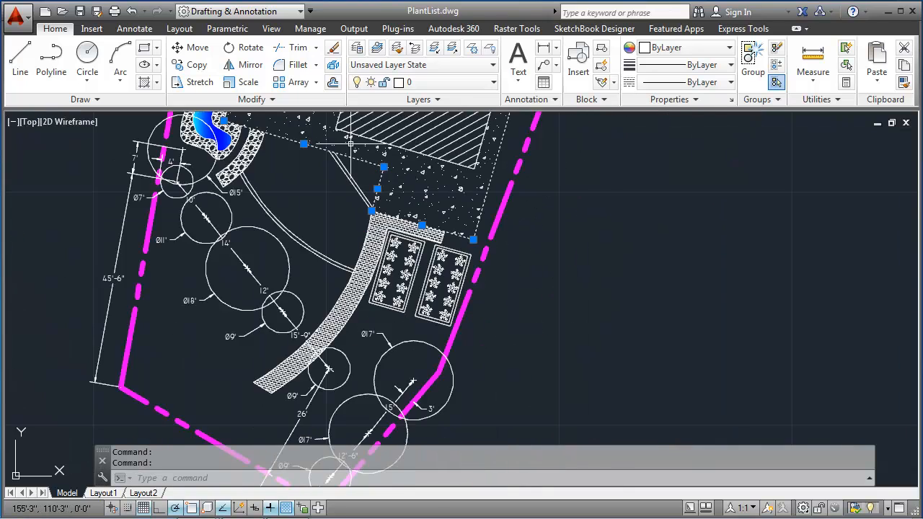
{"action": "scroll", "coordinate": [497, 356], "scroll_direction": "up", "scroll_amount": 3}
{"action": "scroll", "coordinate": [433, 249], "scroll_direction": "up", "scroll_amount": 4}
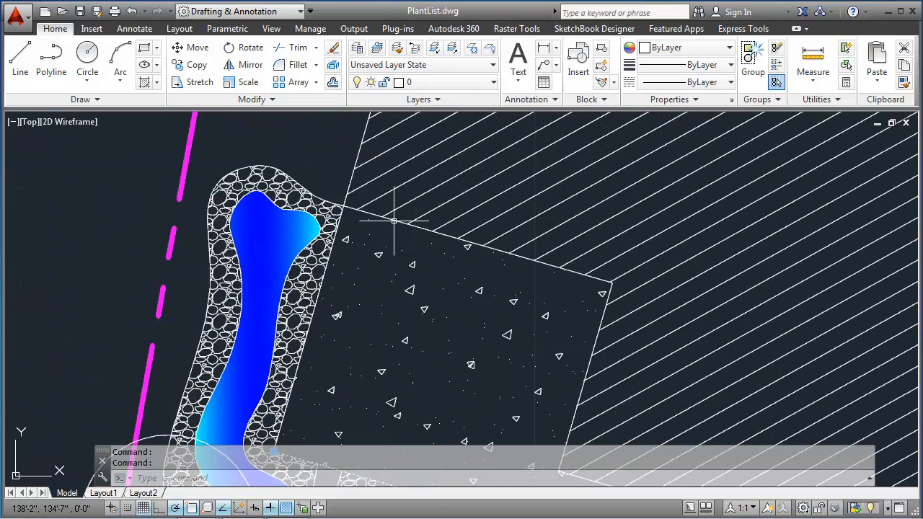
{"action": "left_click", "coordinate": [343, 207]}
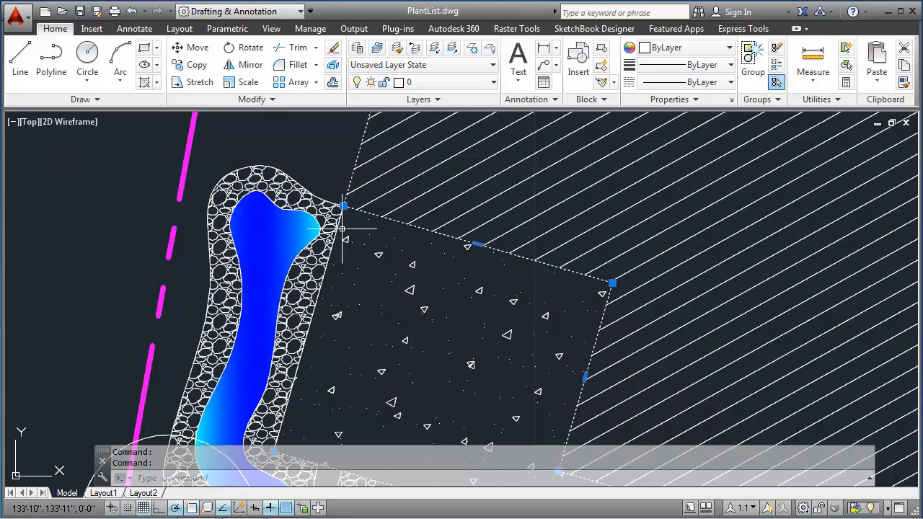
{"action": "scroll", "coordinate": [343, 229], "scroll_direction": "down", "scroll_amount": 3}
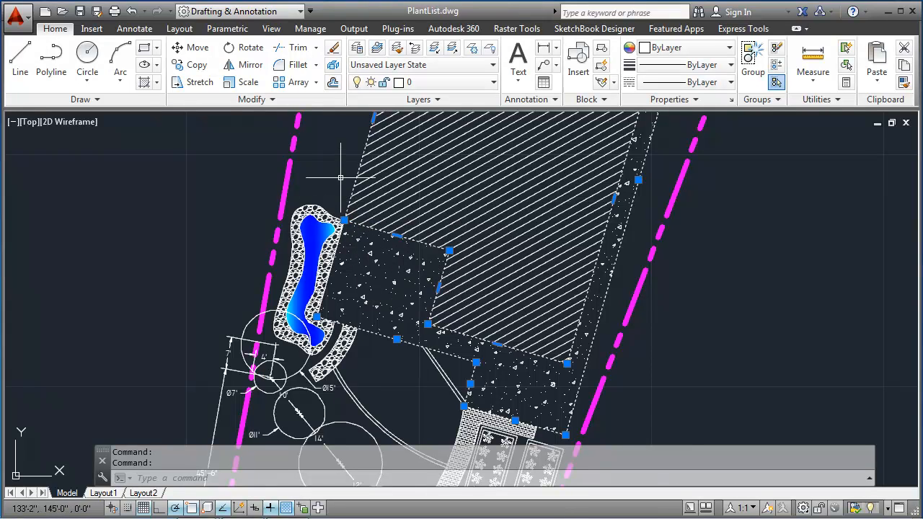
{"action": "key", "text": "Escape"}
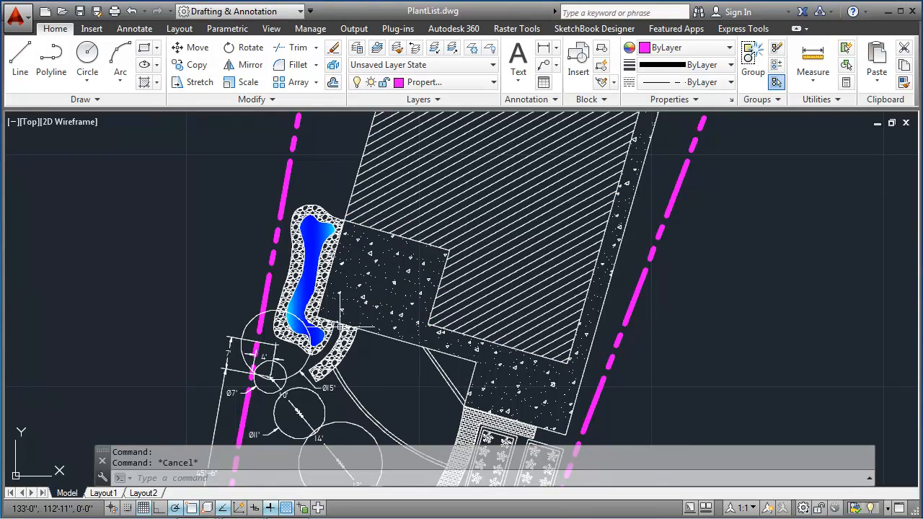
Assign the boundary lines of the concrete paving around the house to the Concrete layer and clear the selection.
{"action": "scroll", "coordinate": [339, 233], "scroll_direction": "up", "scroll_amount": 4}
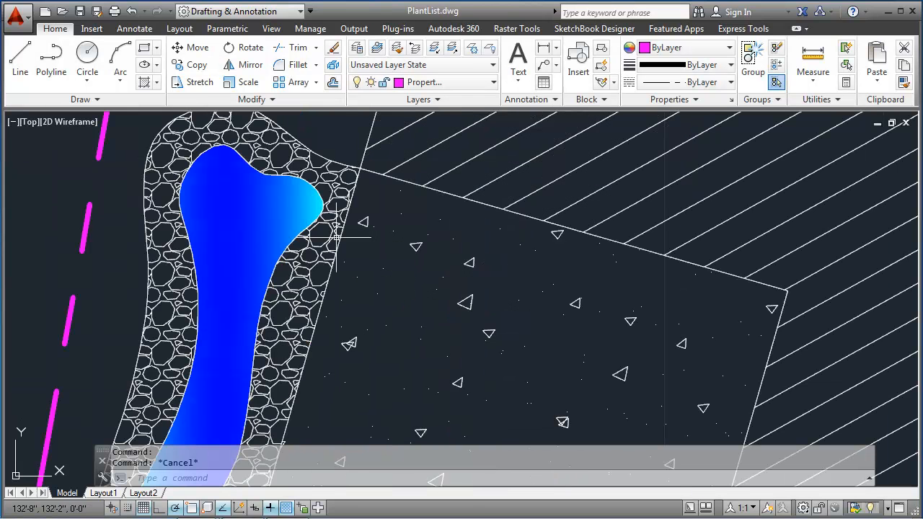
{"action": "left_click", "coordinate": [337, 245]}
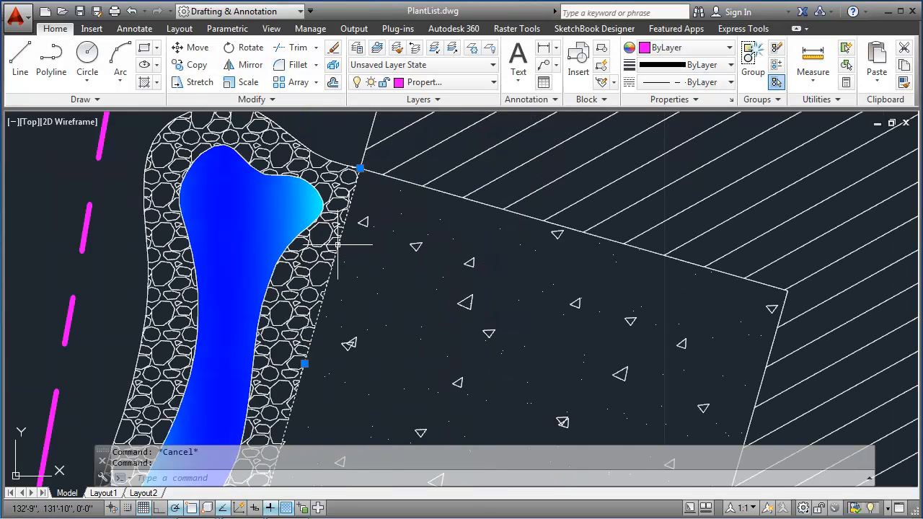
{"action": "scroll", "coordinate": [338, 245], "scroll_direction": "down", "scroll_amount": 5}
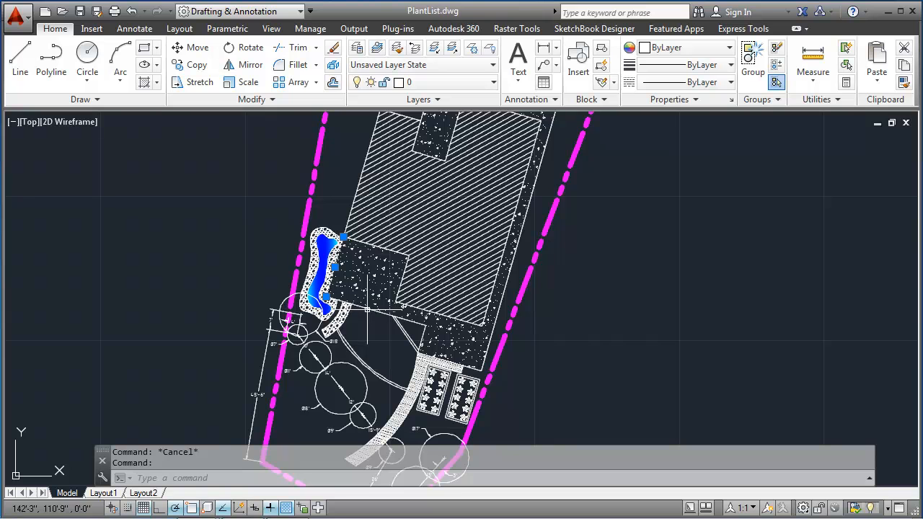
{"action": "scroll", "coordinate": [424, 321], "scroll_direction": "up", "scroll_amount": 3}
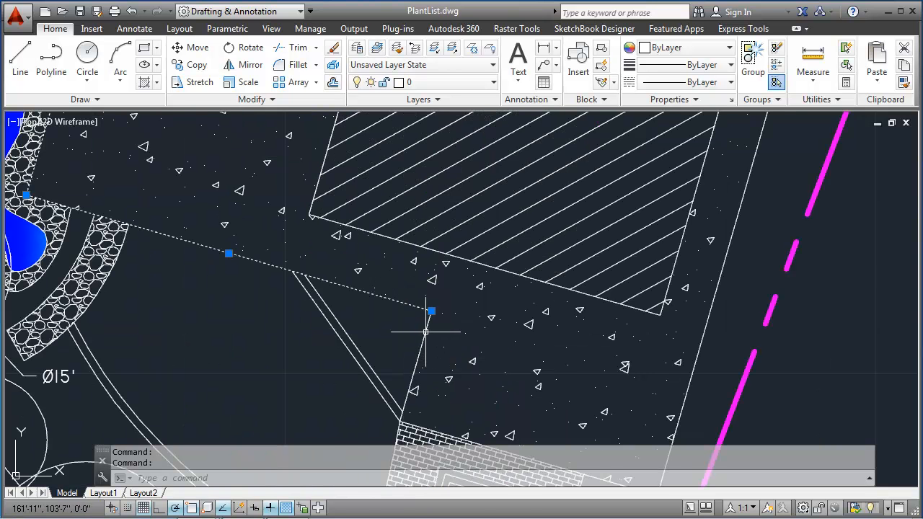
{"action": "scroll", "coordinate": [483, 347], "scroll_direction": "down", "scroll_amount": 1}
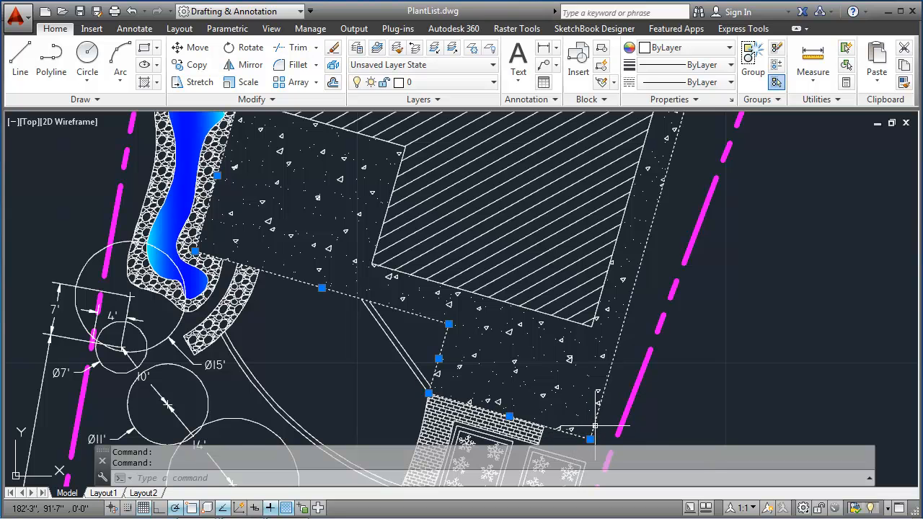
{"action": "scroll", "coordinate": [673, 173], "scroll_direction": "down", "scroll_amount": 5}
{"action": "scroll", "coordinate": [672, 173], "scroll_direction": "up", "scroll_amount": 5}
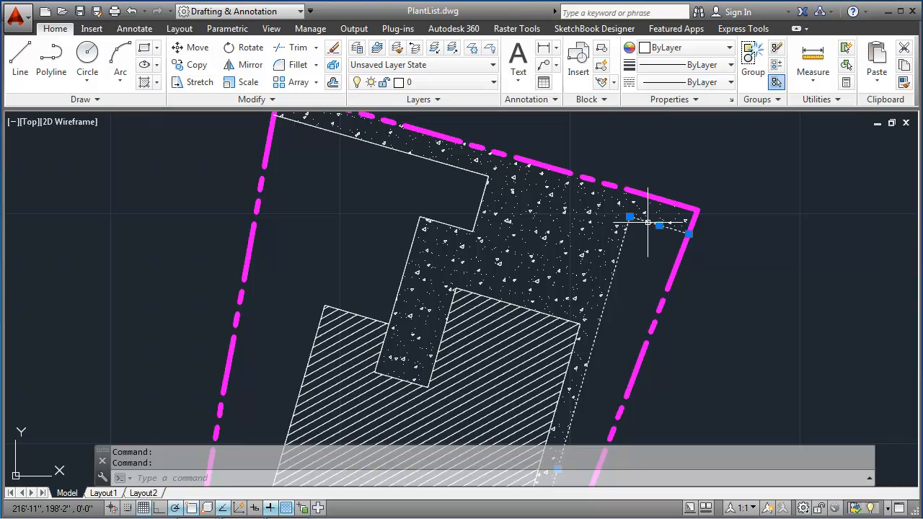
{"action": "left_click", "coordinate": [482, 195]}
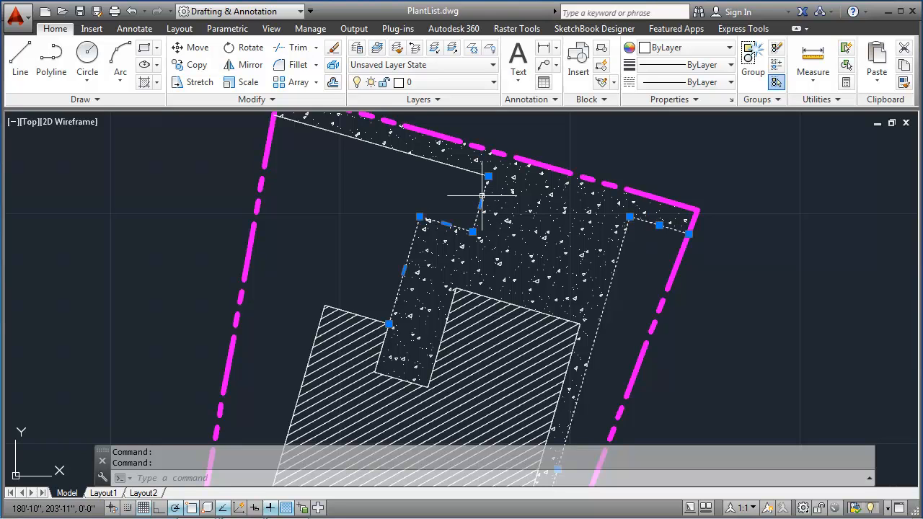
{"action": "left_click", "coordinate": [456, 166]}
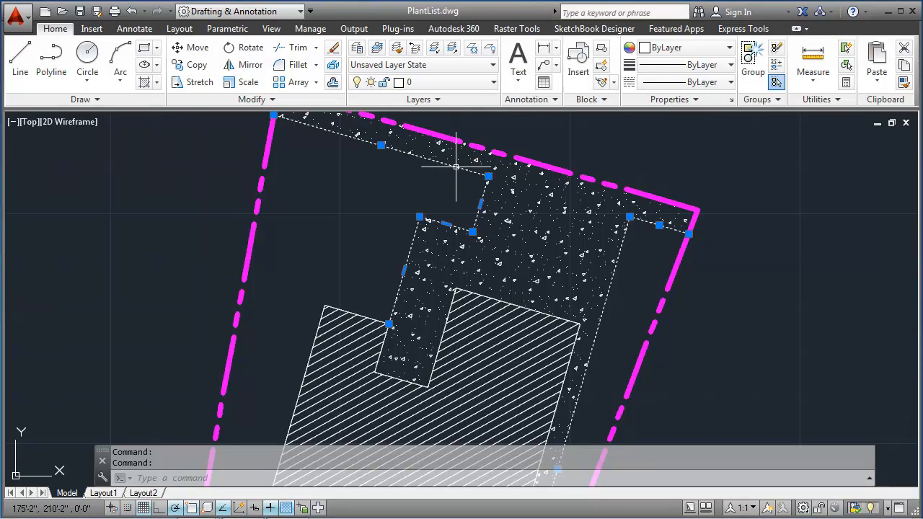
{"action": "left_click", "coordinate": [445, 82]}
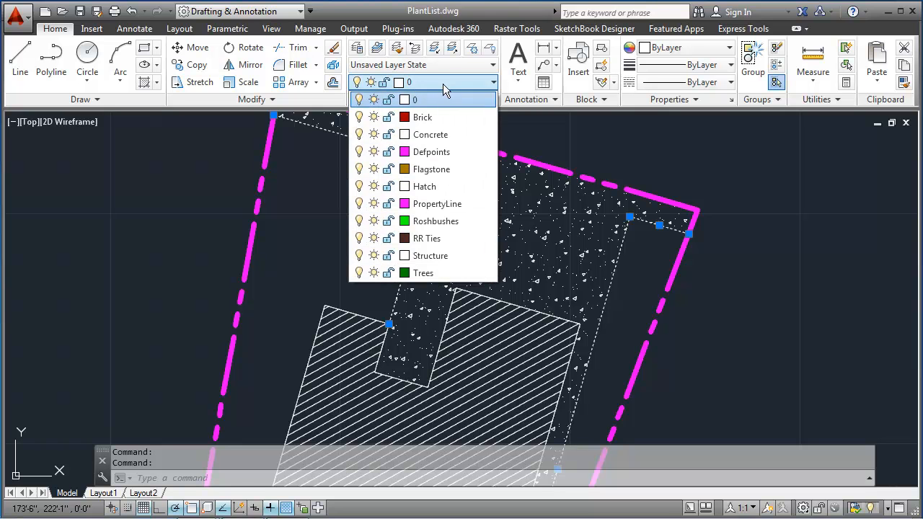
{"action": "left_click", "coordinate": [430, 134]}
{"action": "key", "text": "Escape"}
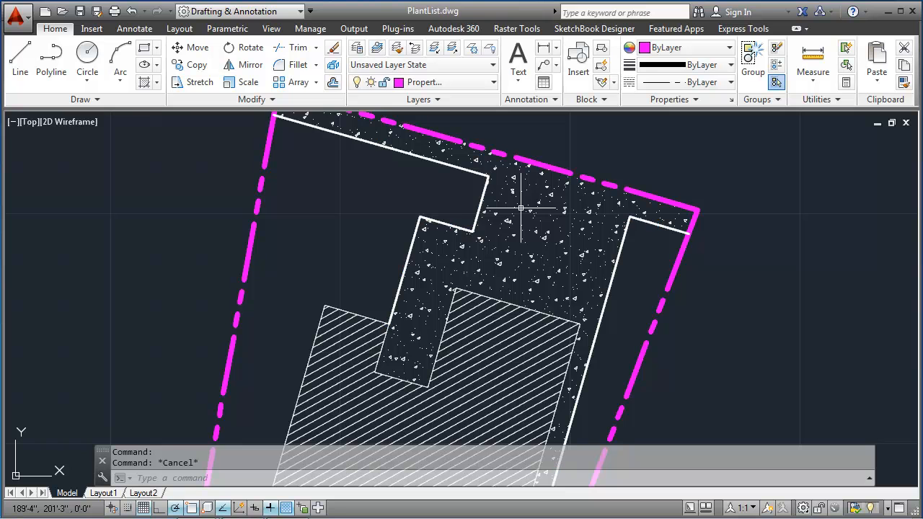
Assign the outline of the hatched house to the Structure layer and clear the selection.
{"action": "scroll", "coordinate": [521, 208], "scroll_direction": "down", "scroll_amount": 2}
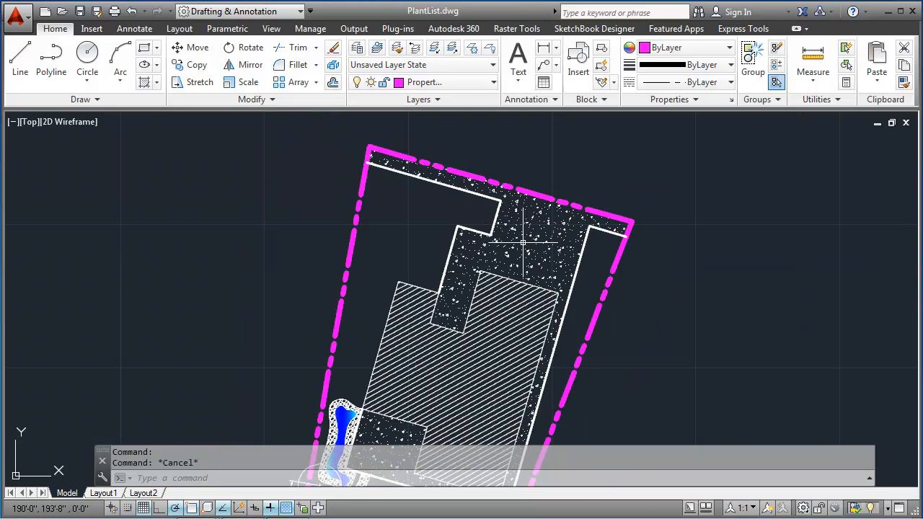
{"action": "middle_click_drag", "start_coordinate": [528, 205], "coordinate": [537, 175]}
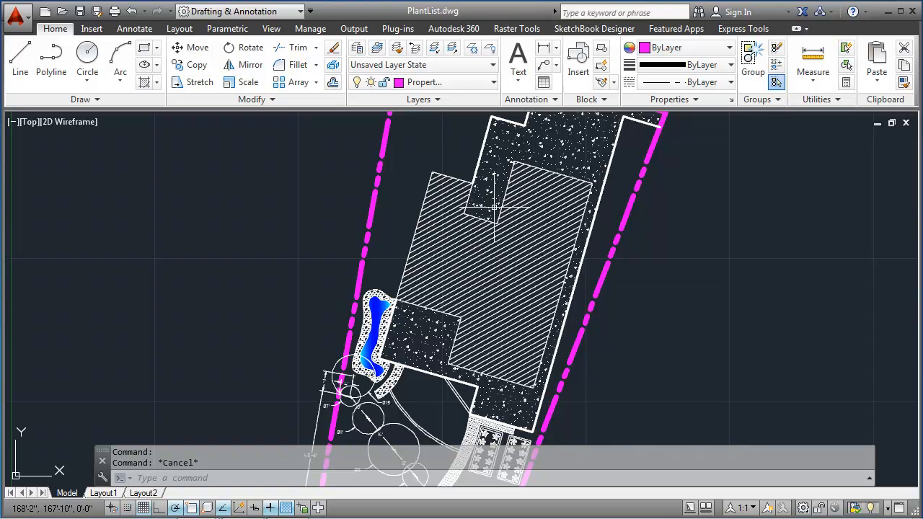
{"action": "left_click", "coordinate": [437, 174]}
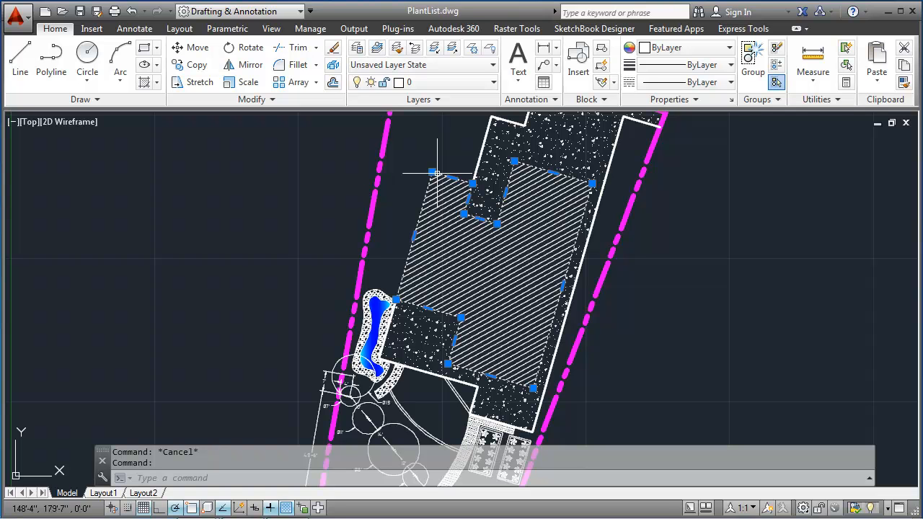
{"action": "left_click", "coordinate": [435, 83]}
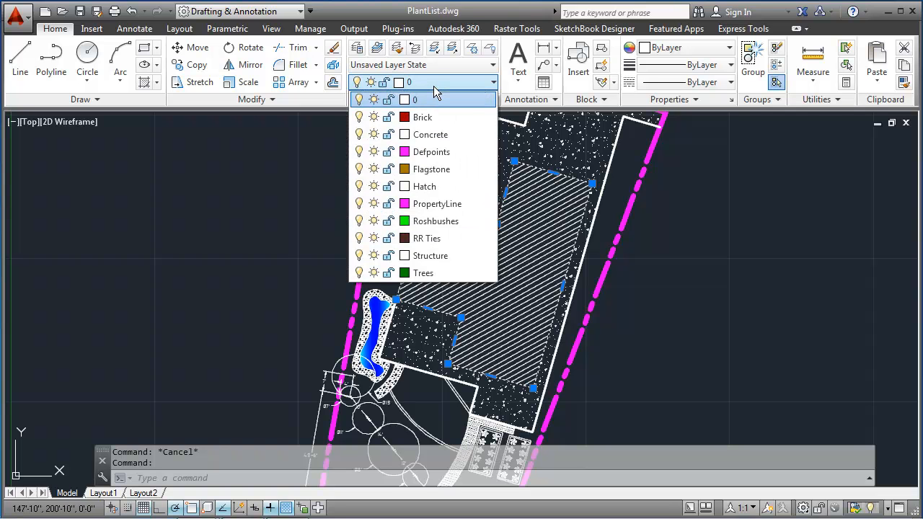
{"action": "left_click", "coordinate": [434, 256]}
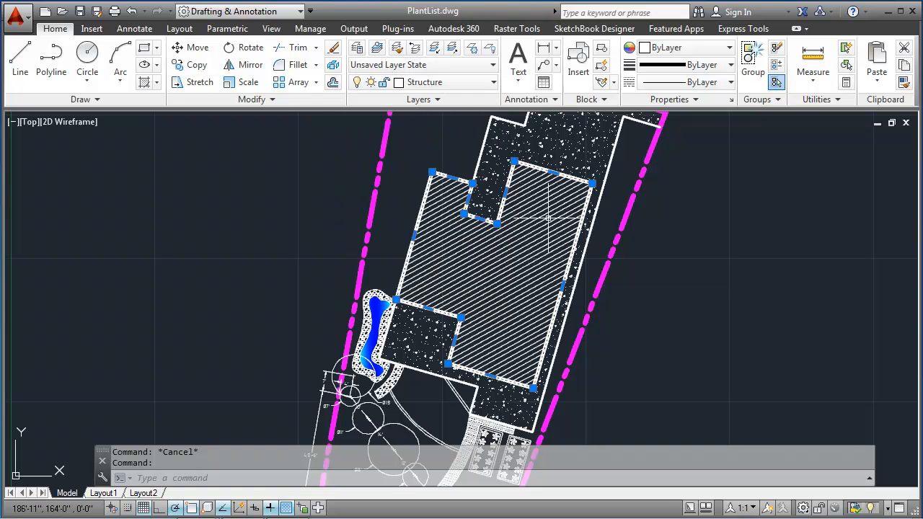
{"action": "key", "text": "Escape"}
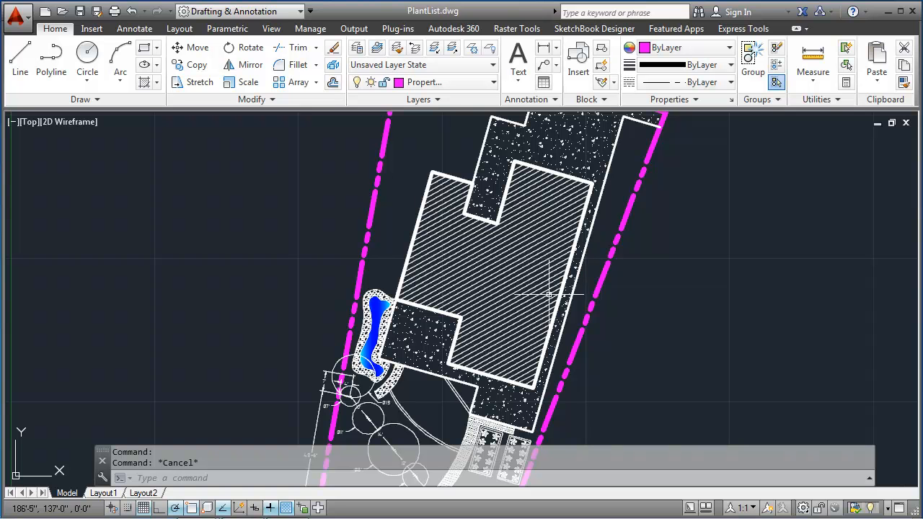
Assign the curved walkway's BRICK hatch, its outlines and the double edging lines around the adjoining yard to the Brick layer.
{"action": "middle_click_drag", "start_coordinate": [510, 413], "coordinate": [534, 229]}
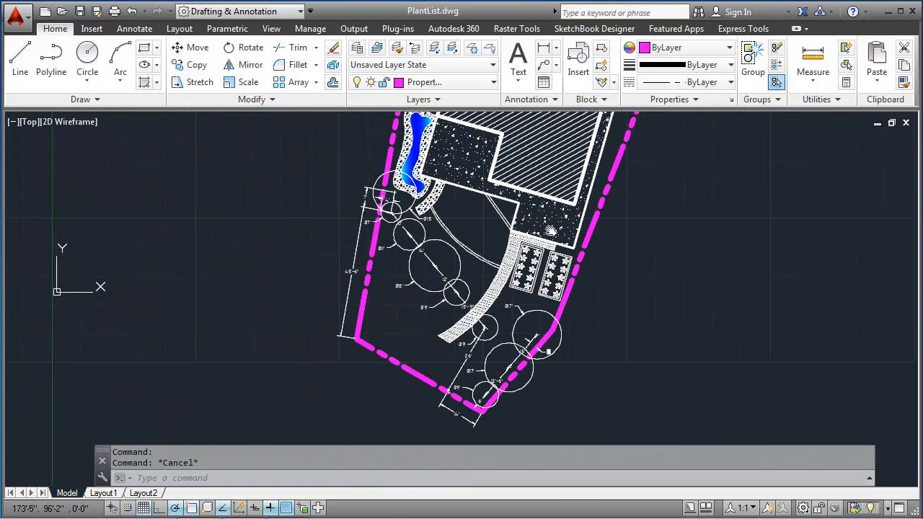
{"action": "scroll", "coordinate": [533, 230], "scroll_direction": "up", "scroll_amount": 4}
{"action": "middle_click_drag", "start_coordinate": [497, 261], "coordinate": [538, 225]}
{"action": "left_click", "coordinate": [534, 225]}
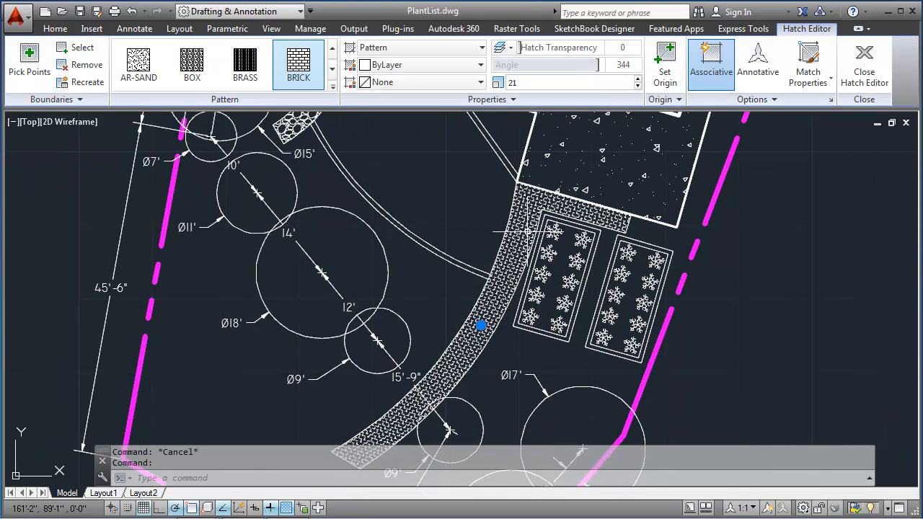
{"action": "scroll", "coordinate": [524, 220], "scroll_direction": "up", "scroll_amount": 3}
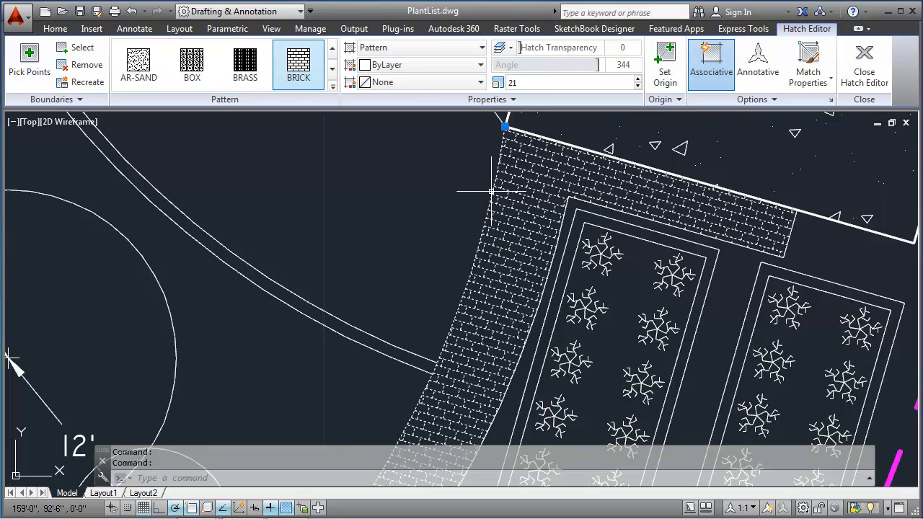
{"action": "left_click", "coordinate": [505, 124]}
{"action": "left_click", "coordinate": [616, 212]}
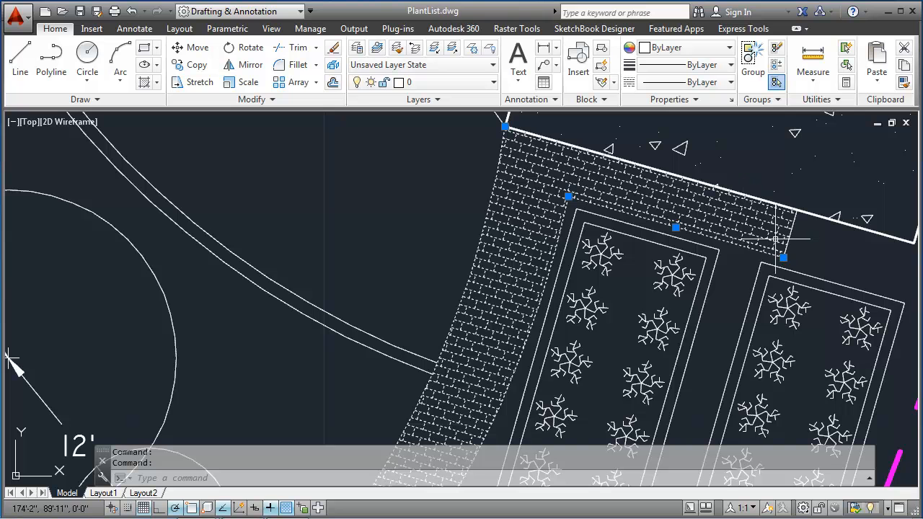
{"action": "left_click", "coordinate": [397, 327]}
{"action": "left_click", "coordinate": [377, 362]}
{"action": "scroll", "coordinate": [388, 361], "scroll_direction": "down", "scroll_amount": 2}
{"action": "middle_click_drag", "start_coordinate": [404, 368], "coordinate": [445, 216]}
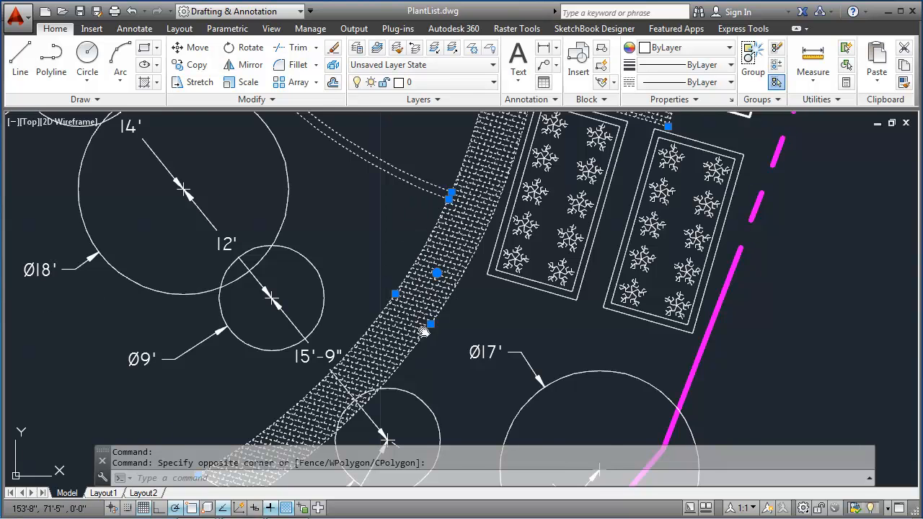
{"action": "middle_click_drag", "start_coordinate": [422, 325], "coordinate": [488, 228]}
{"action": "scroll", "coordinate": [325, 380], "scroll_direction": "up", "scroll_amount": 3}
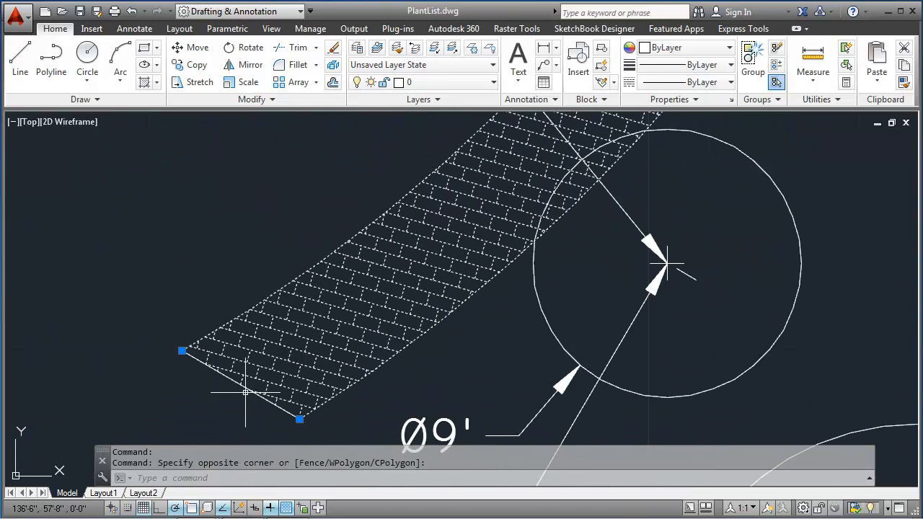
{"action": "scroll", "coordinate": [509, 267], "scroll_direction": "down", "scroll_amount": 8}
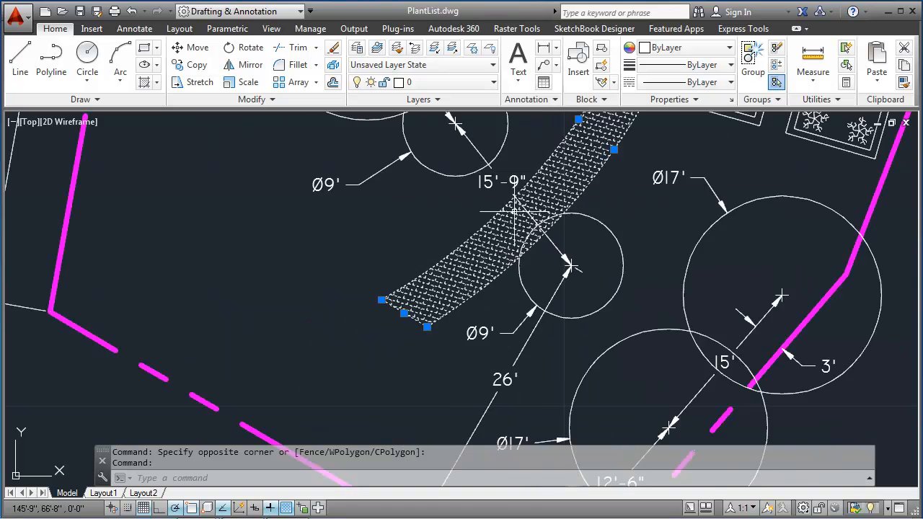
{"action": "scroll", "coordinate": [539, 283], "scroll_direction": "up", "scroll_amount": 2}
{"action": "middle_click_drag", "start_coordinate": [503, 149], "coordinate": [482, 347]}
{"action": "left_click", "coordinate": [561, 232]}
{"action": "left_click", "coordinate": [534, 256]}
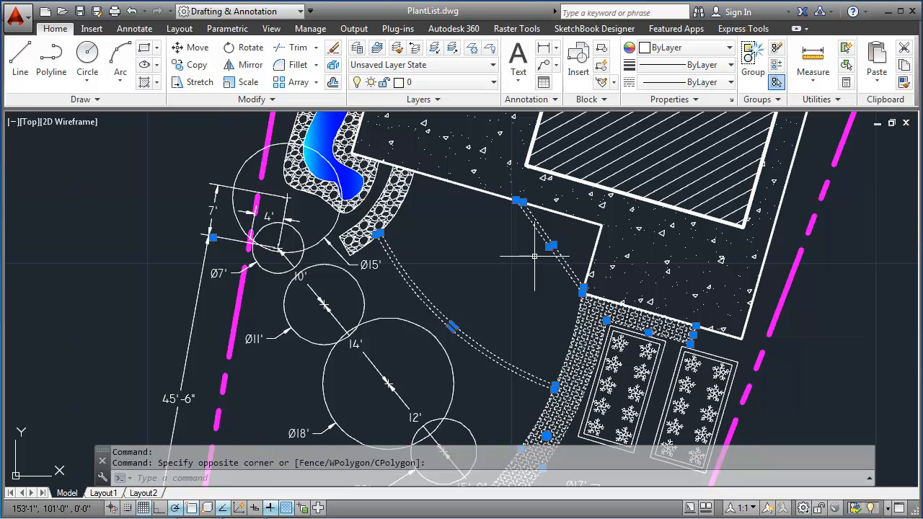
{"action": "left_click", "coordinate": [443, 82]}
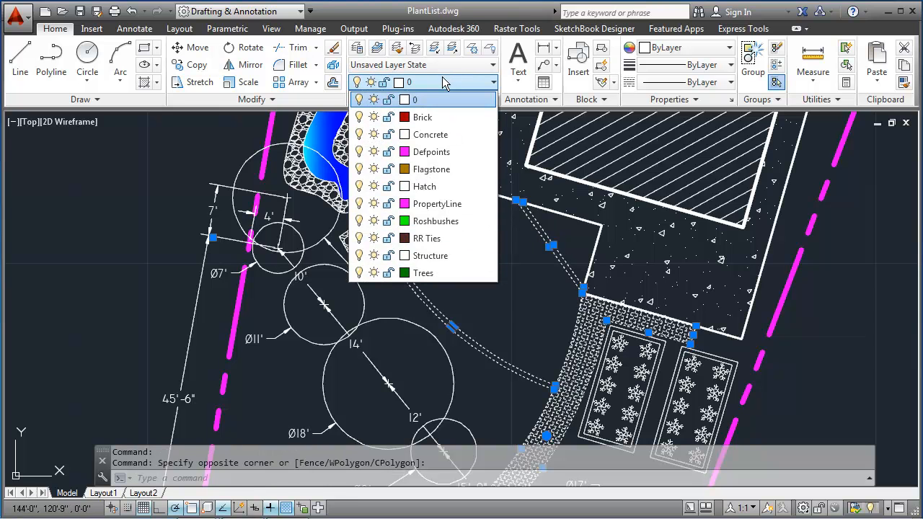
{"action": "left_click", "coordinate": [422, 117]}
{"action": "key", "text": "Escape"}
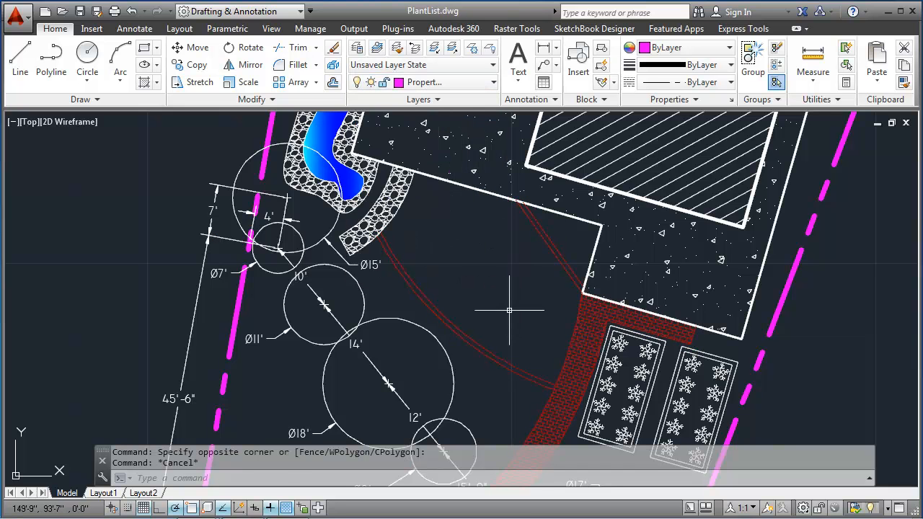
Assign both rectangular shrub arrays in the beds beside the brick walkway to the Roshbushes layer.
{"action": "middle_click_drag", "start_coordinate": [544, 352], "coordinate": [506, 232]}
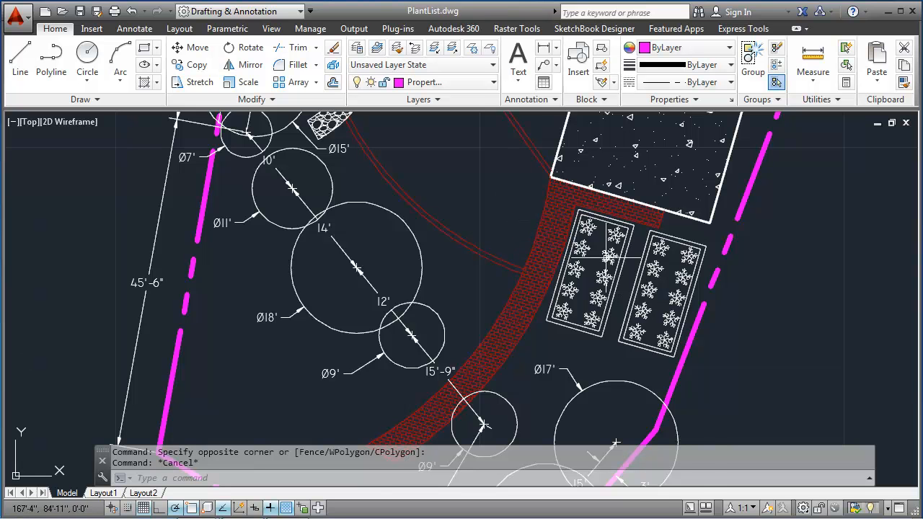
{"action": "scroll", "coordinate": [603, 259], "scroll_direction": "up", "scroll_amount": 2}
{"action": "left_click", "coordinate": [622, 220]}
{"action": "mouse_move", "coordinate": [622, 221]}
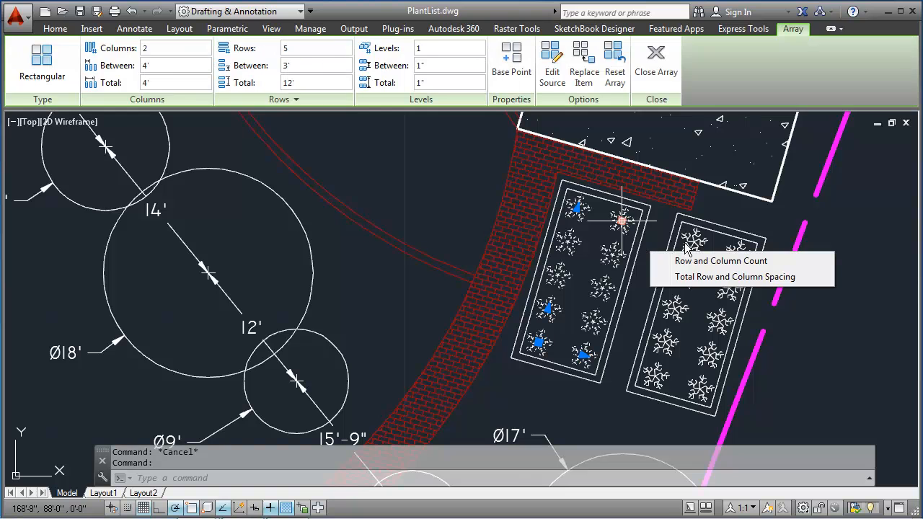
{"action": "left_click", "coordinate": [691, 242]}
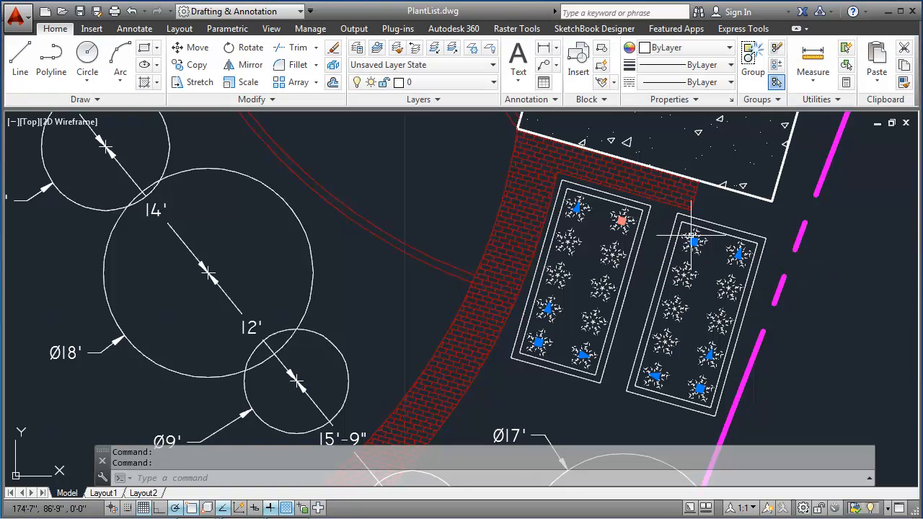
{"action": "left_click", "coordinate": [453, 85]}
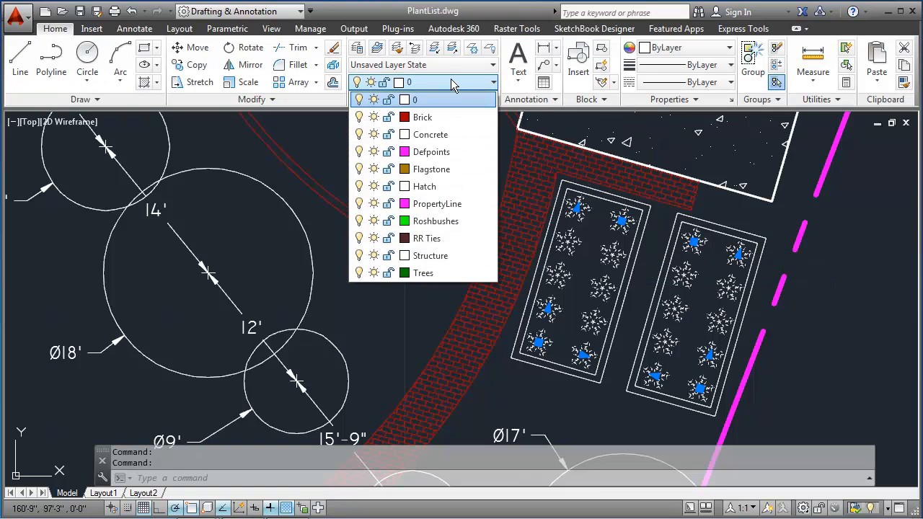
{"action": "left_click", "coordinate": [440, 221]}
{"action": "key", "text": "Escape"}
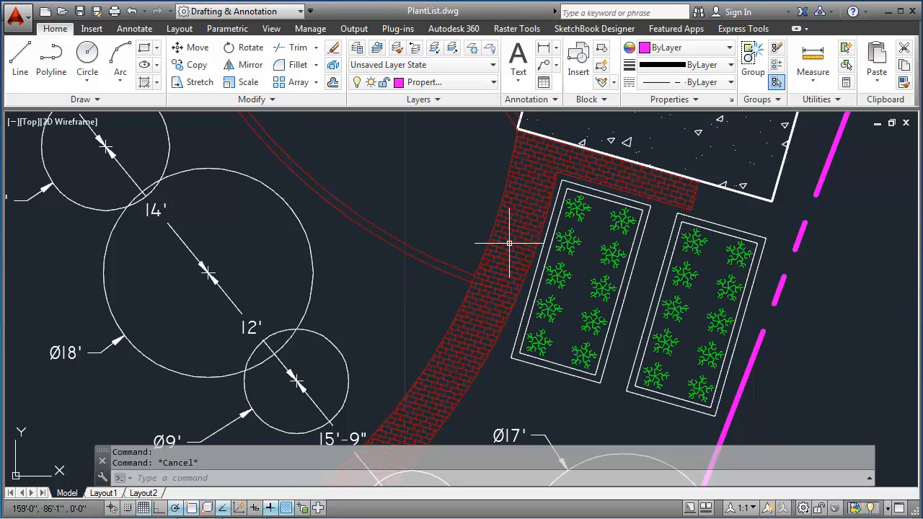
Assign the inner and outer border rectangles of both shrub beds to the RR Ties layer.
{"action": "left_click", "coordinate": [636, 251]}
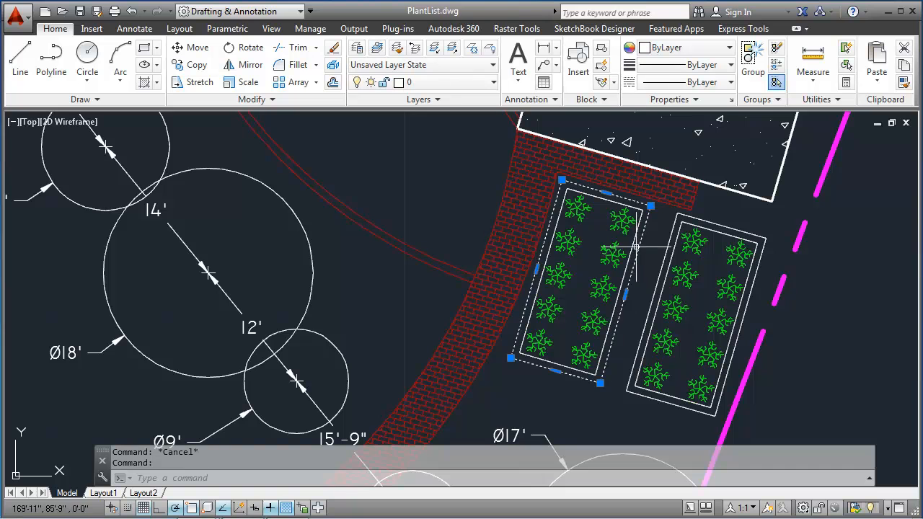
{"action": "left_click", "coordinate": [676, 245]}
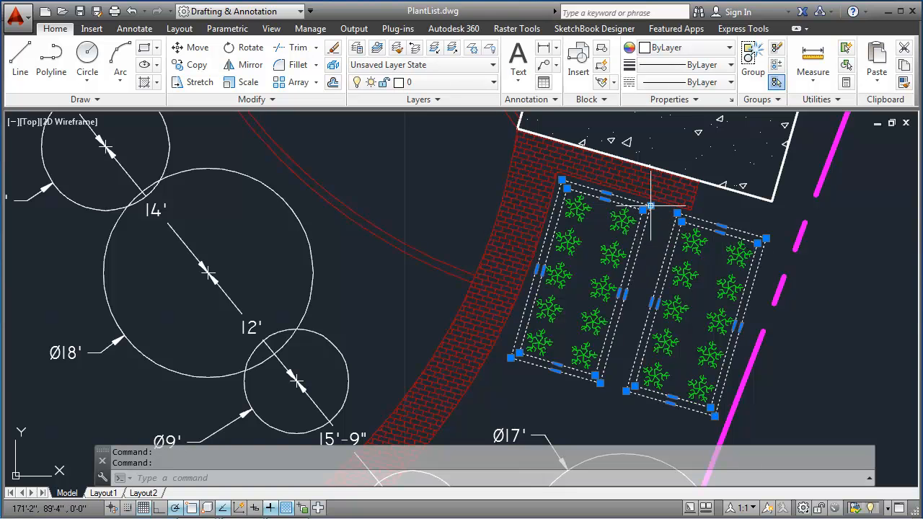
{"action": "left_click", "coordinate": [427, 84]}
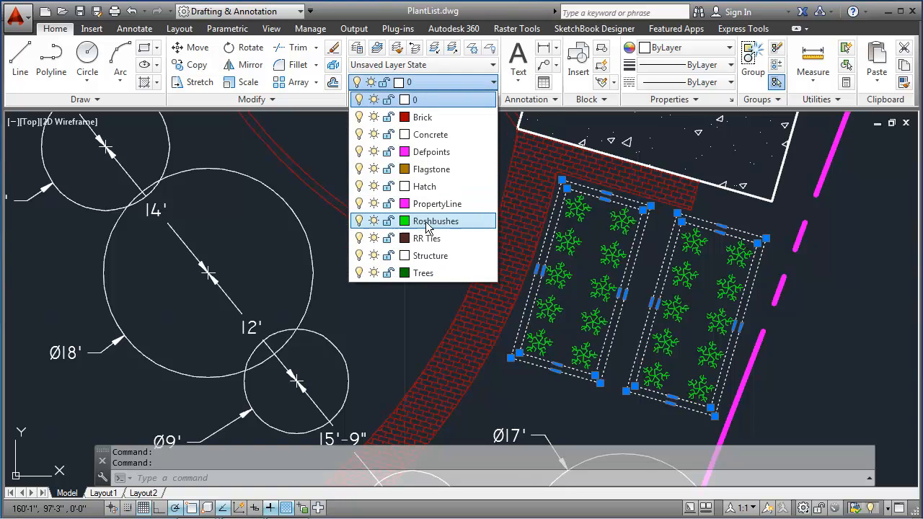
{"action": "left_click", "coordinate": [444, 238]}
{"action": "key", "text": "Escape"}
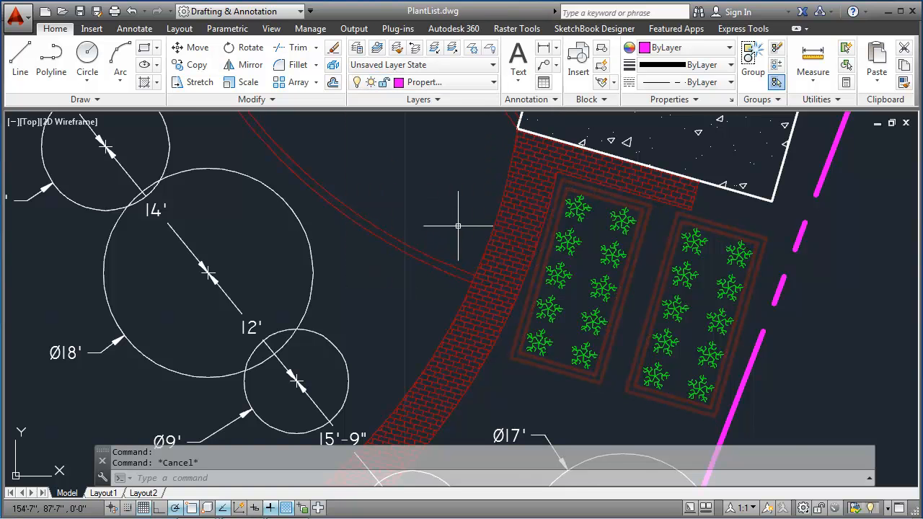
Assign all nine tree circles, from the one overlapping the pond to those at the lot's lower corner, to the Trees layer and deselect them.
{"action": "scroll", "coordinate": [467, 220], "scroll_direction": "down", "scroll_amount": 2}
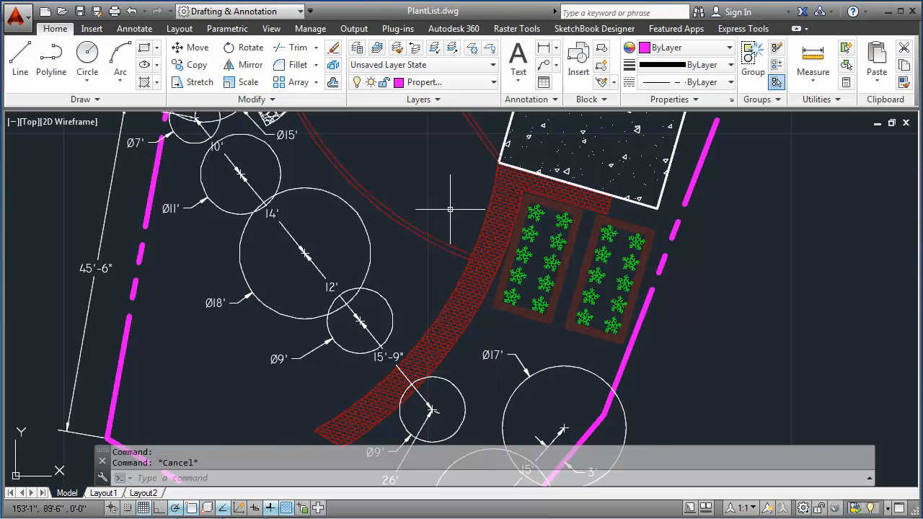
{"action": "scroll", "coordinate": [519, 405], "scroll_direction": "down", "scroll_amount": 2}
{"action": "middle_click_drag", "start_coordinate": [519, 405], "coordinate": [547, 307]}
{"action": "left_click", "coordinate": [543, 317]}
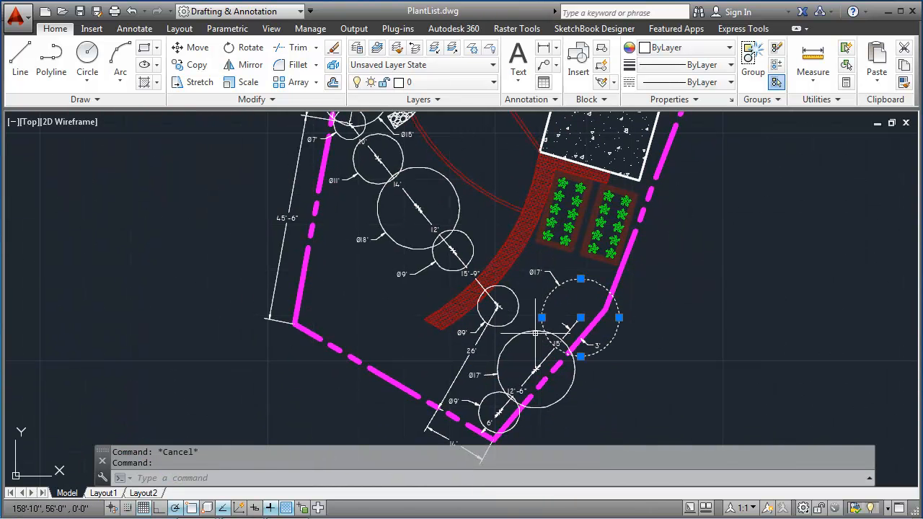
{"action": "left_click", "coordinate": [507, 390]}
{"action": "left_click", "coordinate": [497, 393]}
{"action": "left_click", "coordinate": [508, 307]}
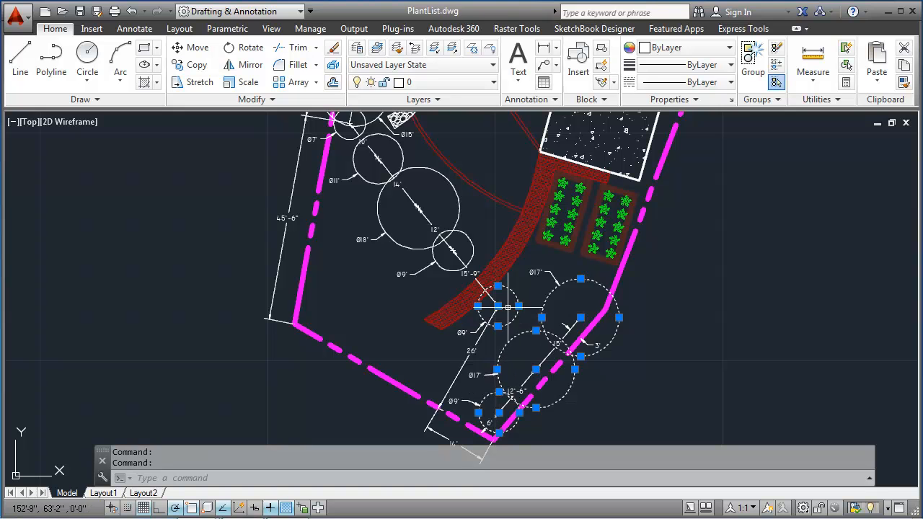
{"action": "left_click", "coordinate": [472, 250]}
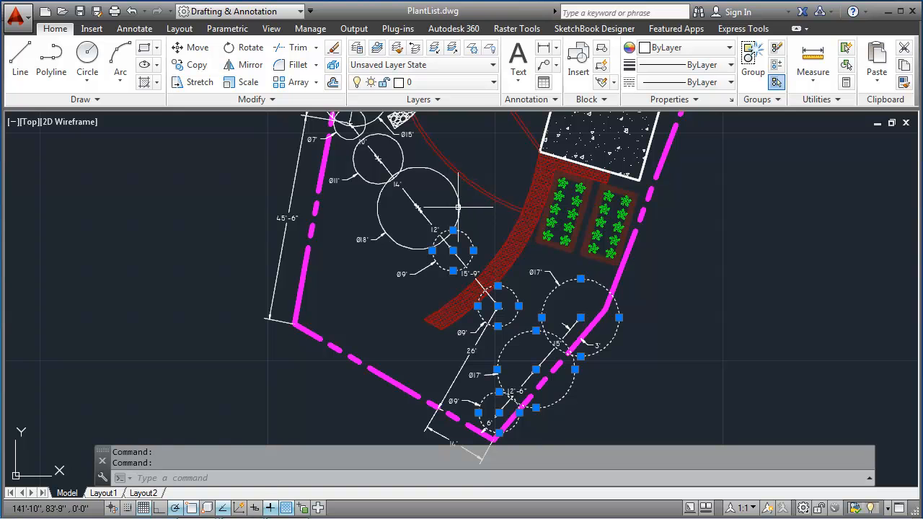
{"action": "left_click", "coordinate": [448, 181]}
{"action": "left_click", "coordinate": [403, 156]}
{"action": "scroll", "coordinate": [448, 256], "scroll_direction": "up", "scroll_amount": 3}
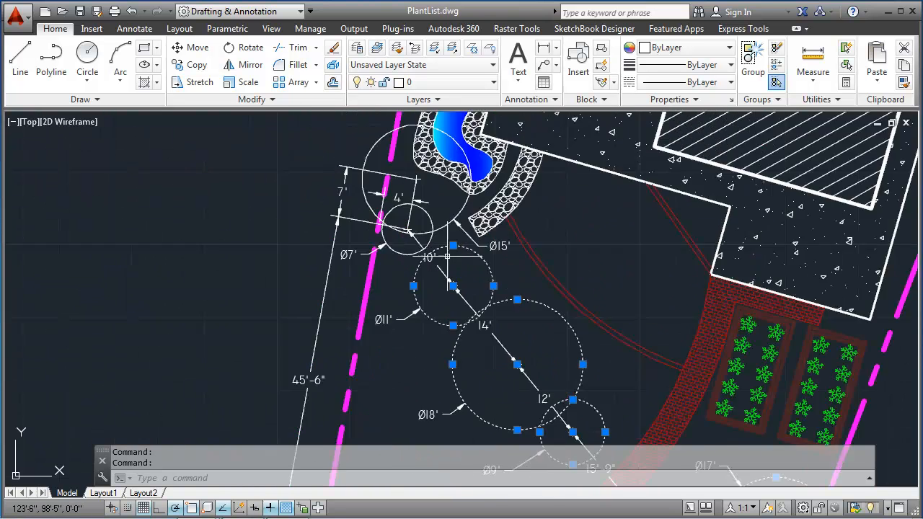
{"action": "scroll", "coordinate": [447, 256], "scroll_direction": "up", "scroll_amount": 2}
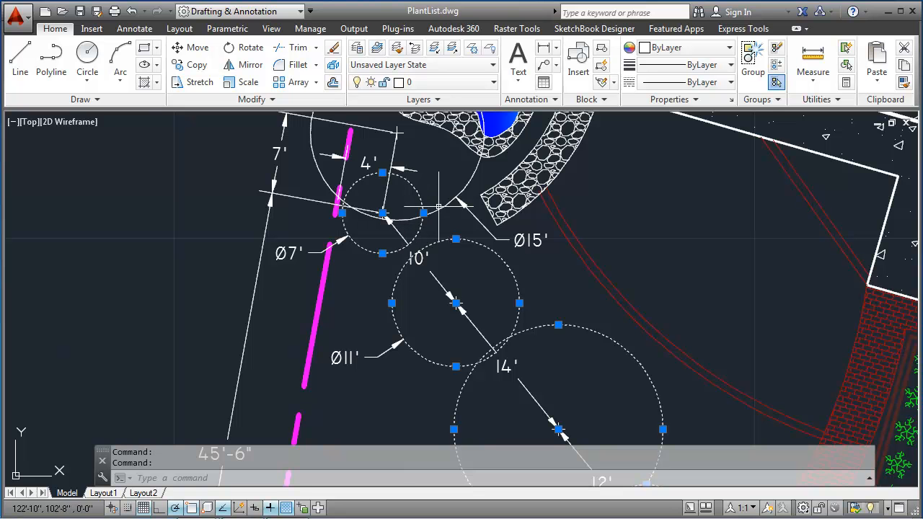
{"action": "middle_click_drag", "start_coordinate": [423, 176], "coordinate": [510, 300]}
{"action": "scroll", "coordinate": [511, 300], "scroll_direction": "down", "scroll_amount": 2}
{"action": "scroll", "coordinate": [601, 346], "scroll_direction": "down", "scroll_amount": 2}
{"action": "middle_click_drag", "start_coordinate": [600, 353], "coordinate": [422, 204]}
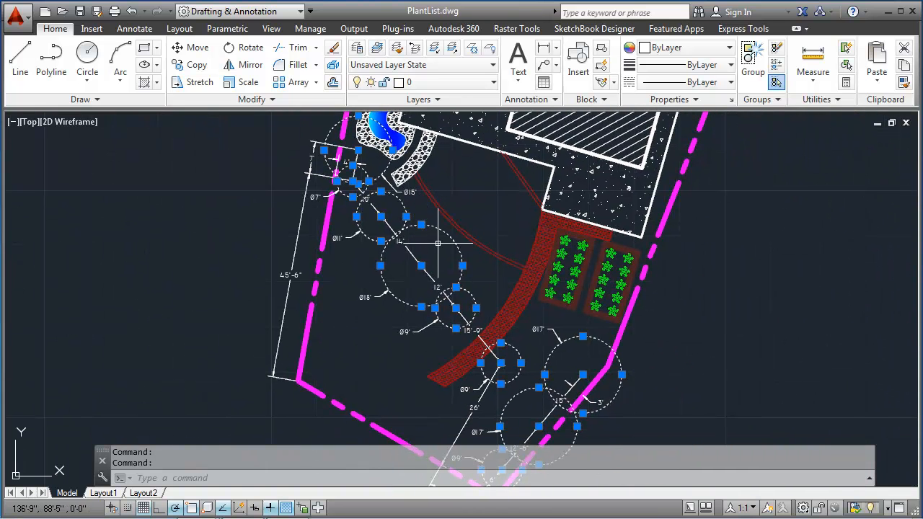
{"action": "left_click", "coordinate": [429, 83]}
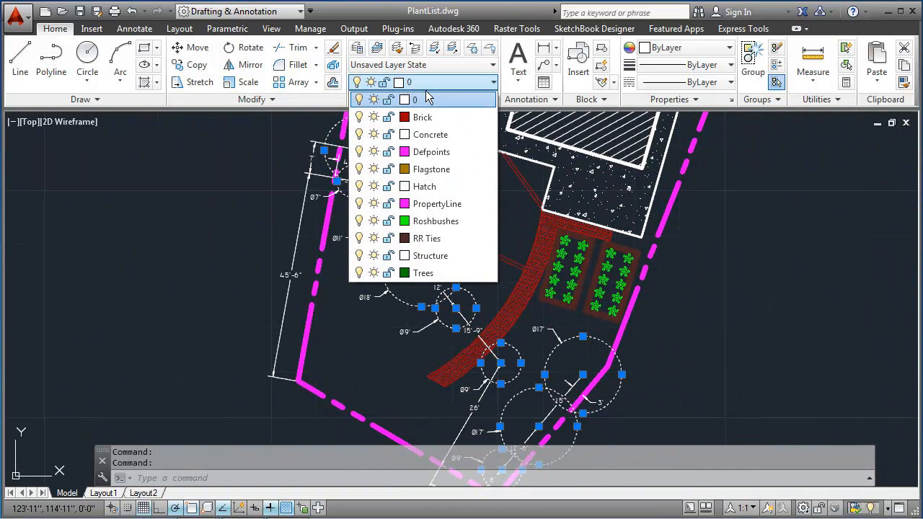
{"action": "left_click", "coordinate": [440, 272]}
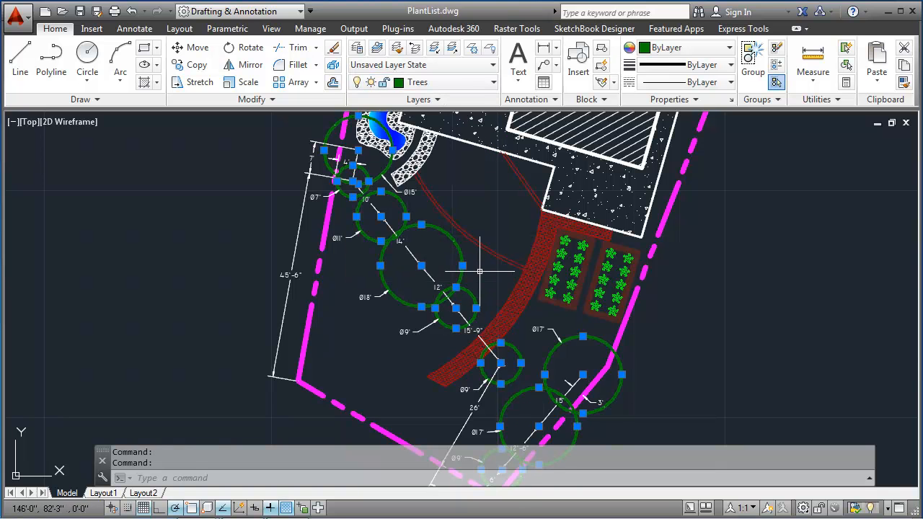
{"action": "key", "text": "Escape"}
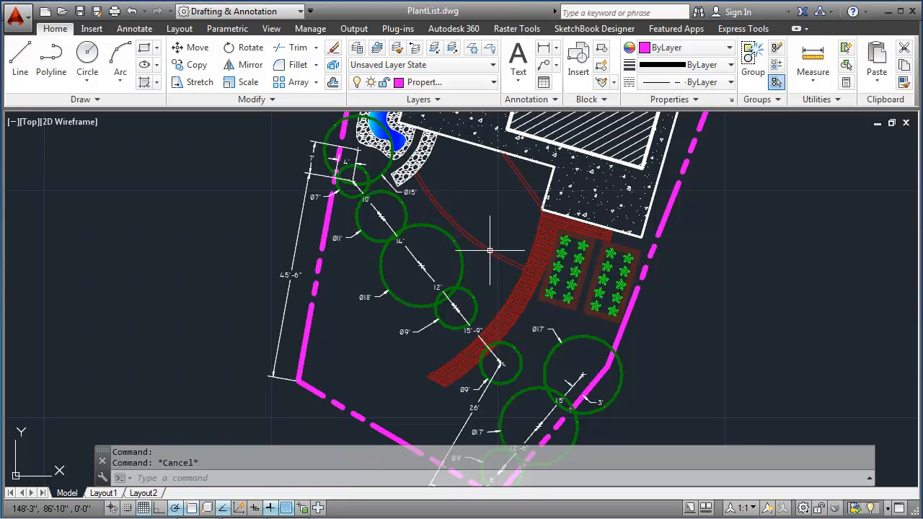
Assign the stone hatch around the pond and on the adjoining curved strip, with their outlines, to the Flagstone layer.
{"action": "middle_click_drag", "start_coordinate": [467, 185], "coordinate": [550, 354]}
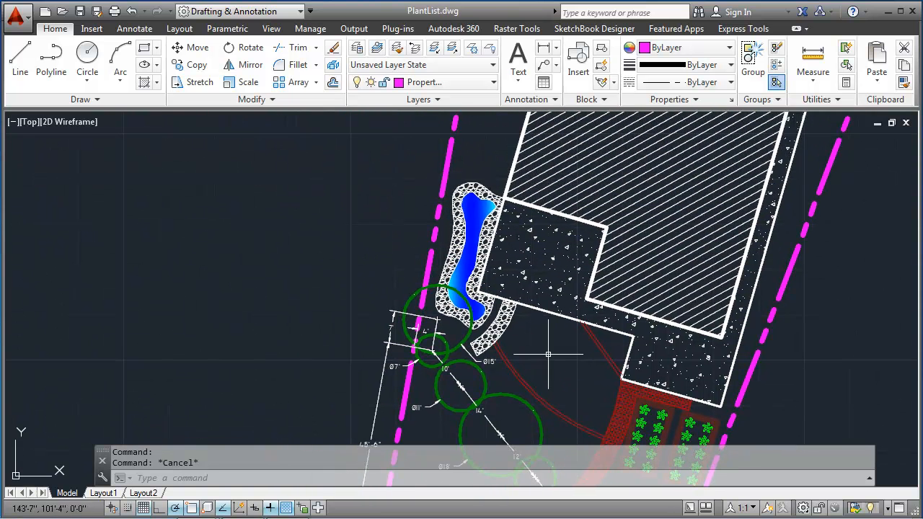
{"action": "left_click", "coordinate": [521, 319]}
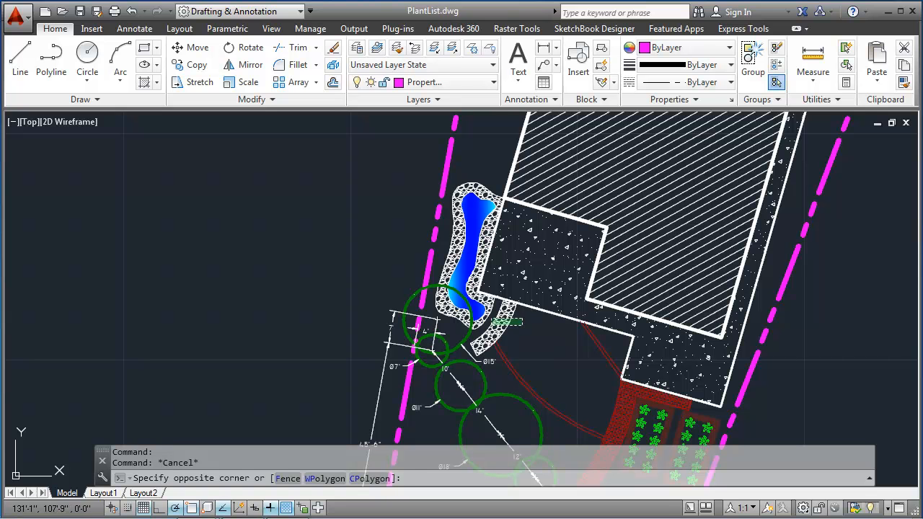
{"action": "left_click", "coordinate": [493, 323]}
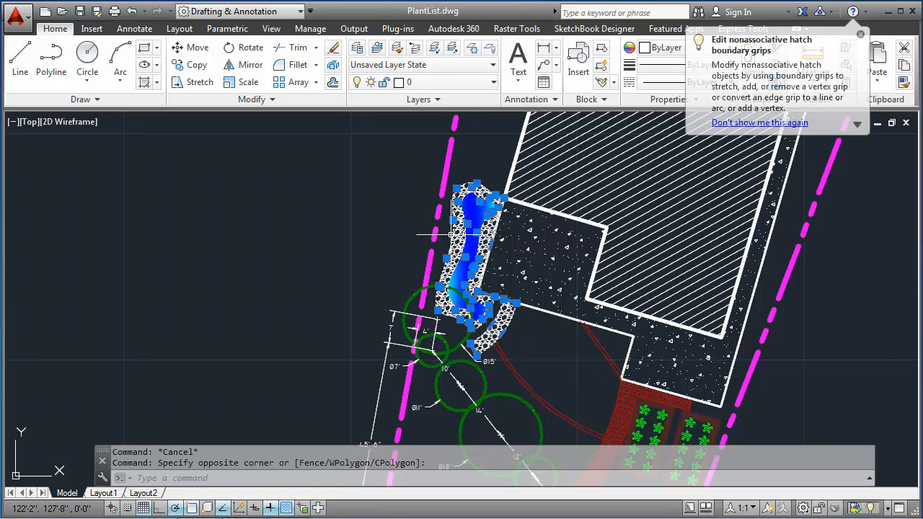
{"action": "scroll", "coordinate": [455, 238], "scroll_direction": "up", "scroll_amount": 6}
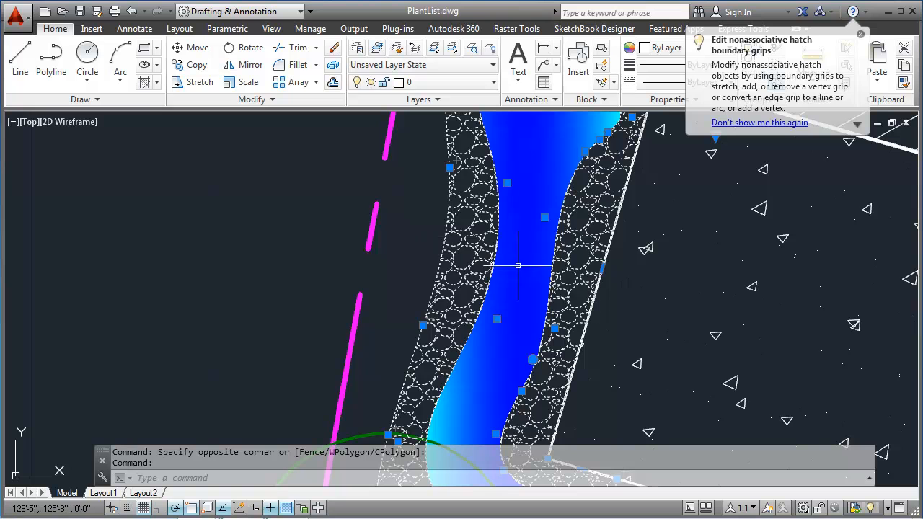
{"action": "scroll", "coordinate": [543, 417], "scroll_direction": "down", "scroll_amount": 3}
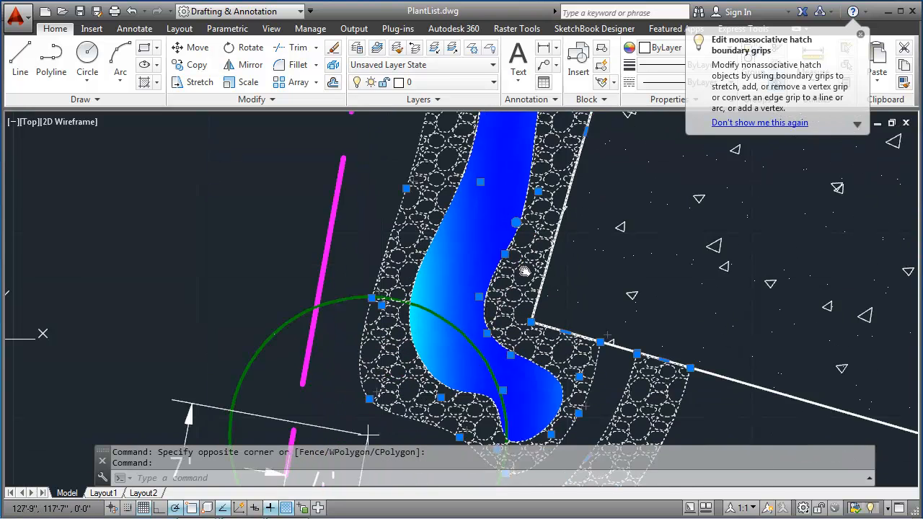
{"action": "middle_click_drag", "start_coordinate": [507, 140], "coordinate": [504, 127]}
{"action": "left_click", "coordinate": [433, 82]}
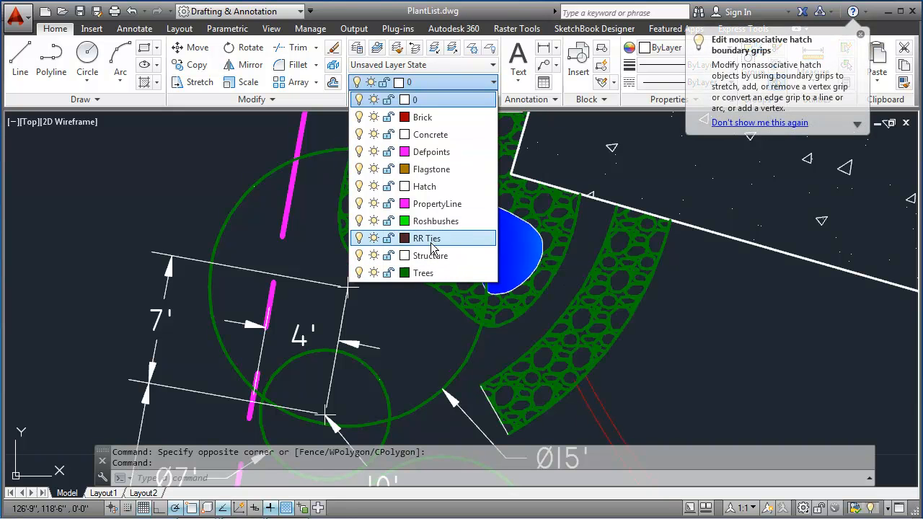
{"action": "left_click", "coordinate": [433, 170]}
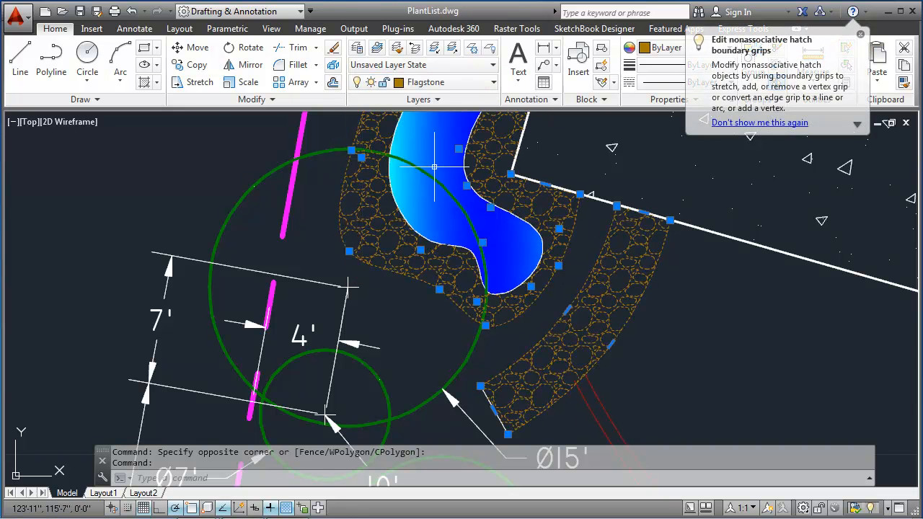
Assign the pond's inner outline to the Flagstone layer as well and clear the selection.
{"action": "scroll", "coordinate": [561, 273], "scroll_direction": "up", "scroll_amount": 4}
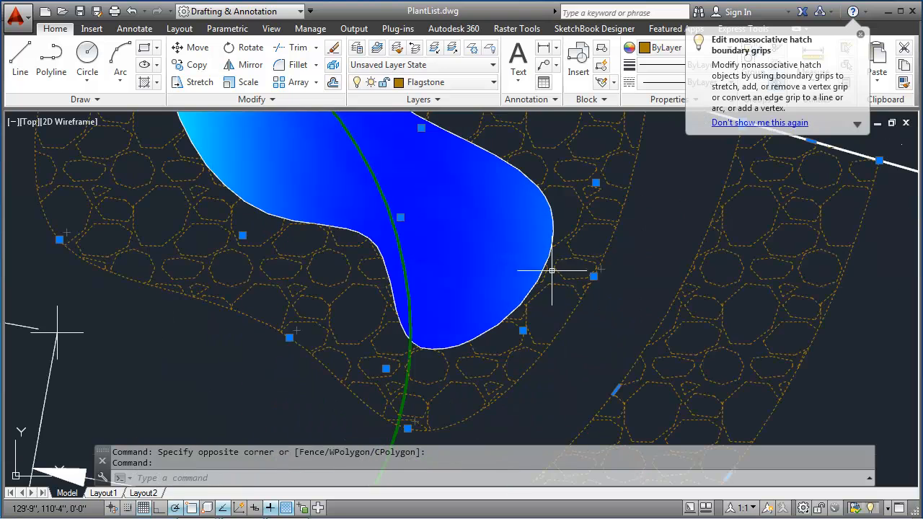
{"action": "scroll", "coordinate": [553, 245], "scroll_direction": "down", "scroll_amount": 5}
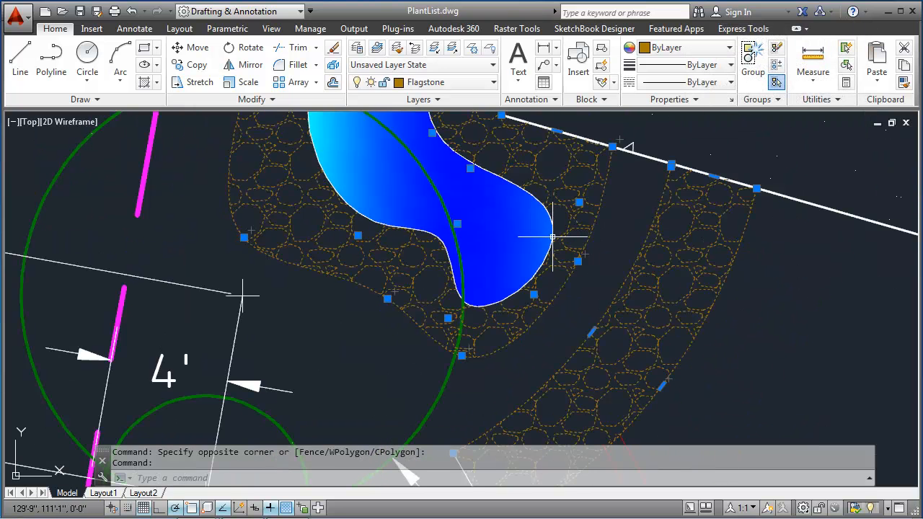
{"action": "scroll", "coordinate": [568, 252], "scroll_direction": "down", "scroll_amount": 2}
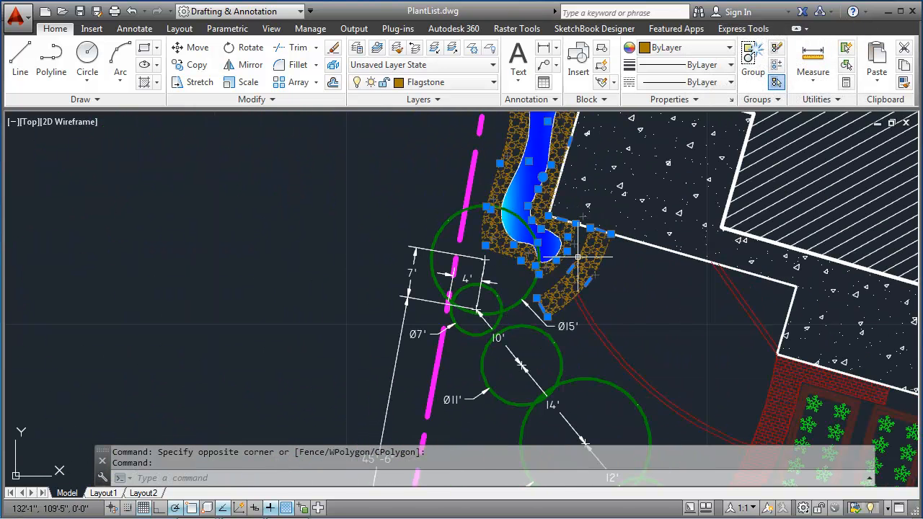
{"action": "scroll", "coordinate": [573, 248], "scroll_direction": "up", "scroll_amount": 4}
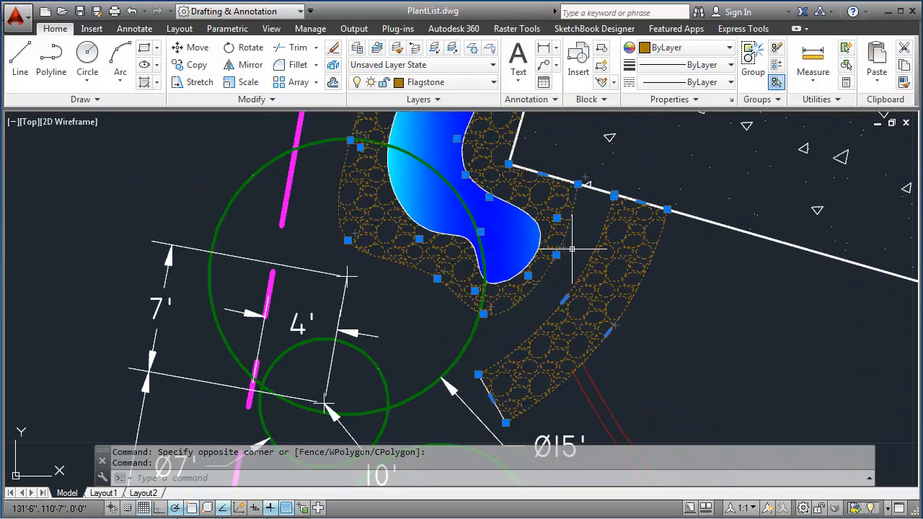
{"action": "scroll", "coordinate": [538, 231], "scroll_direction": "up", "scroll_amount": 3}
{"action": "left_click", "coordinate": [540, 227]}
{"action": "left_click", "coordinate": [418, 82]}
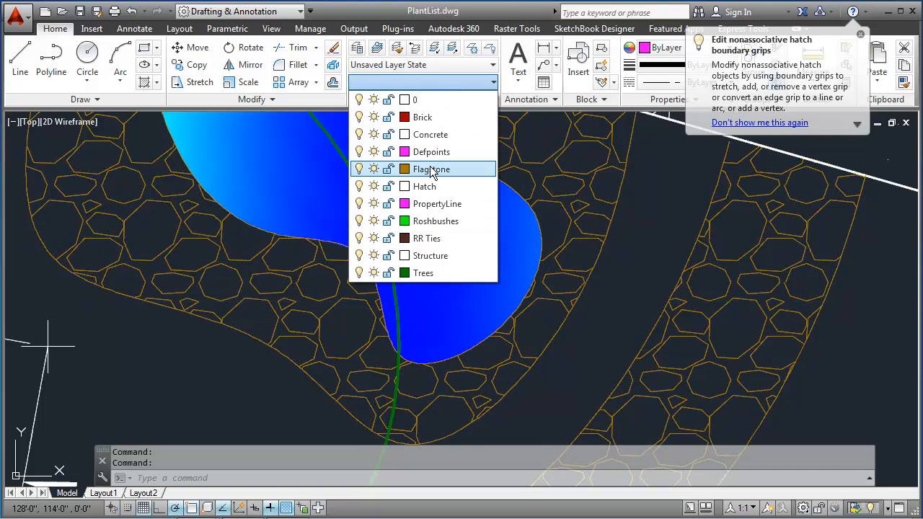
{"action": "left_click", "coordinate": [433, 170]}
{"action": "key", "text": "Escape"}
{"action": "scroll", "coordinate": [622, 310], "scroll_direction": "down", "scroll_amount": 5}
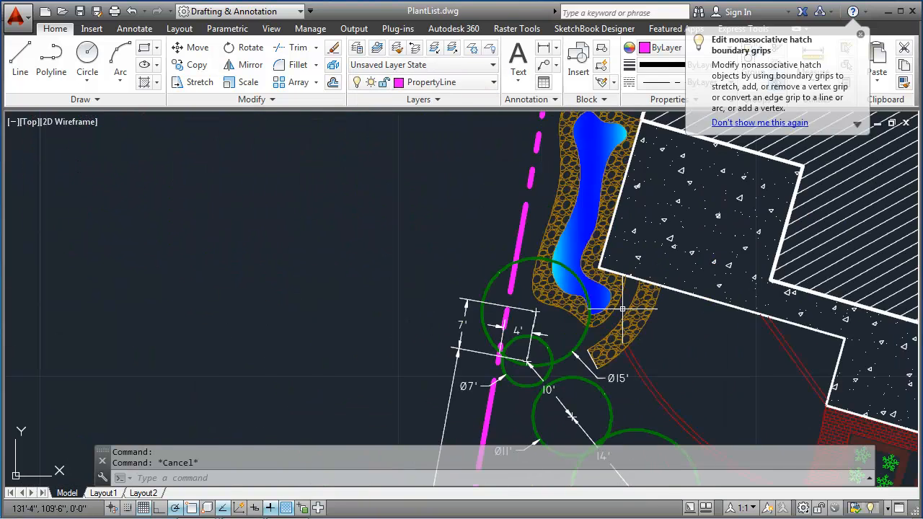
{"action": "scroll", "coordinate": [620, 309], "scroll_direction": "down", "scroll_amount": 3}
{"action": "middle_click_drag", "start_coordinate": [621, 309], "coordinate": [512, 241]}
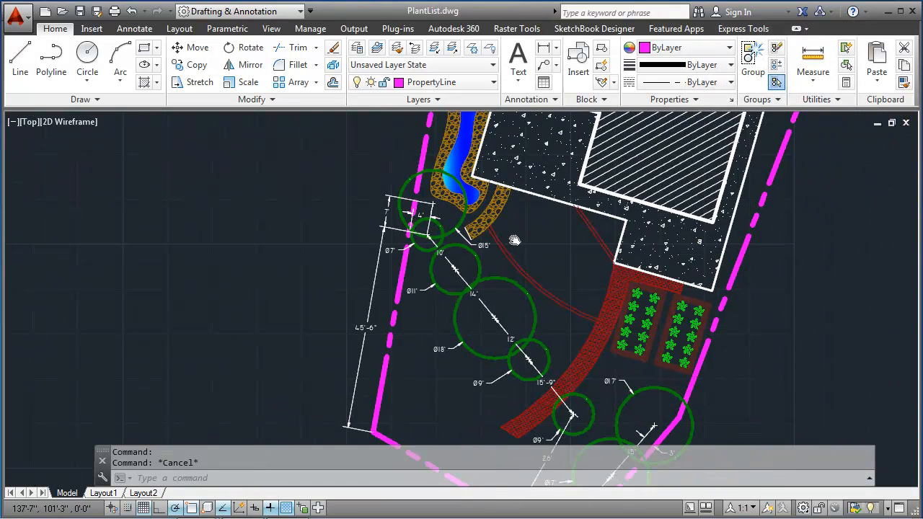
{"action": "middle_click_drag", "start_coordinate": [550, 278], "coordinate": [507, 204]}
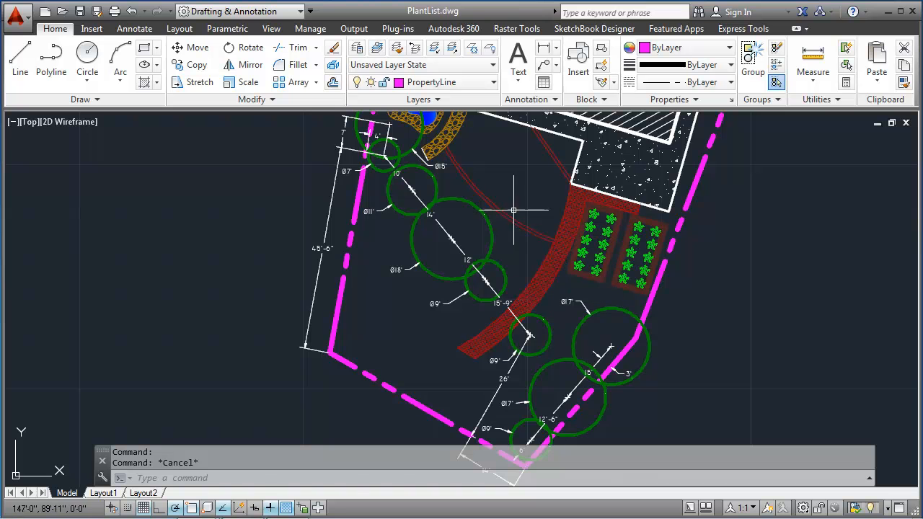
{"action": "scroll", "coordinate": [526, 187], "scroll_direction": "down", "scroll_amount": 2}
{"action": "mouse_move", "coordinate": [526, 187]}
{"action": "middle_mouse_down"}
{"action": "mouse_move", "coordinate": [507, 321]}
{"action": "mouse_move", "coordinate": [466, 442]}
{"action": "mouse_move", "coordinate": [504, 351]}
{"action": "mouse_move", "coordinate": [494, 274]}
{"action": "mouse_move", "coordinate": [462, 276]}
{"action": "middle_mouse_up"}
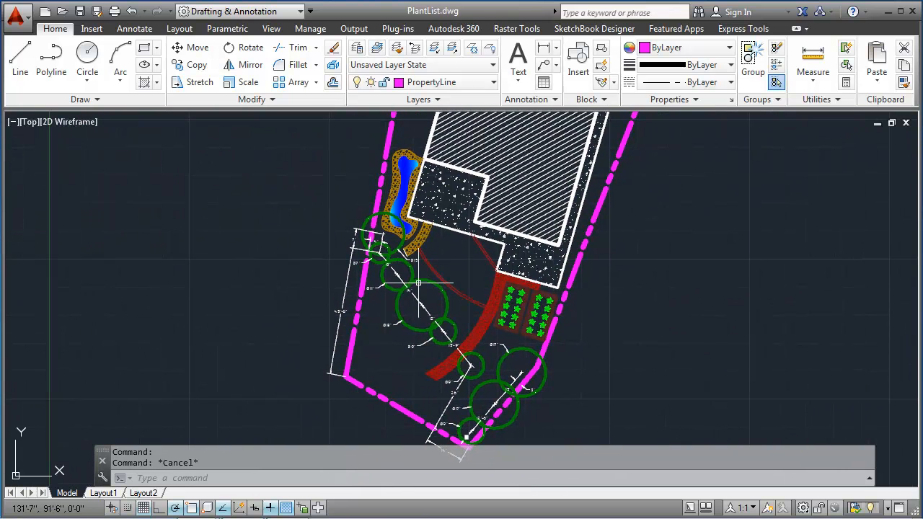